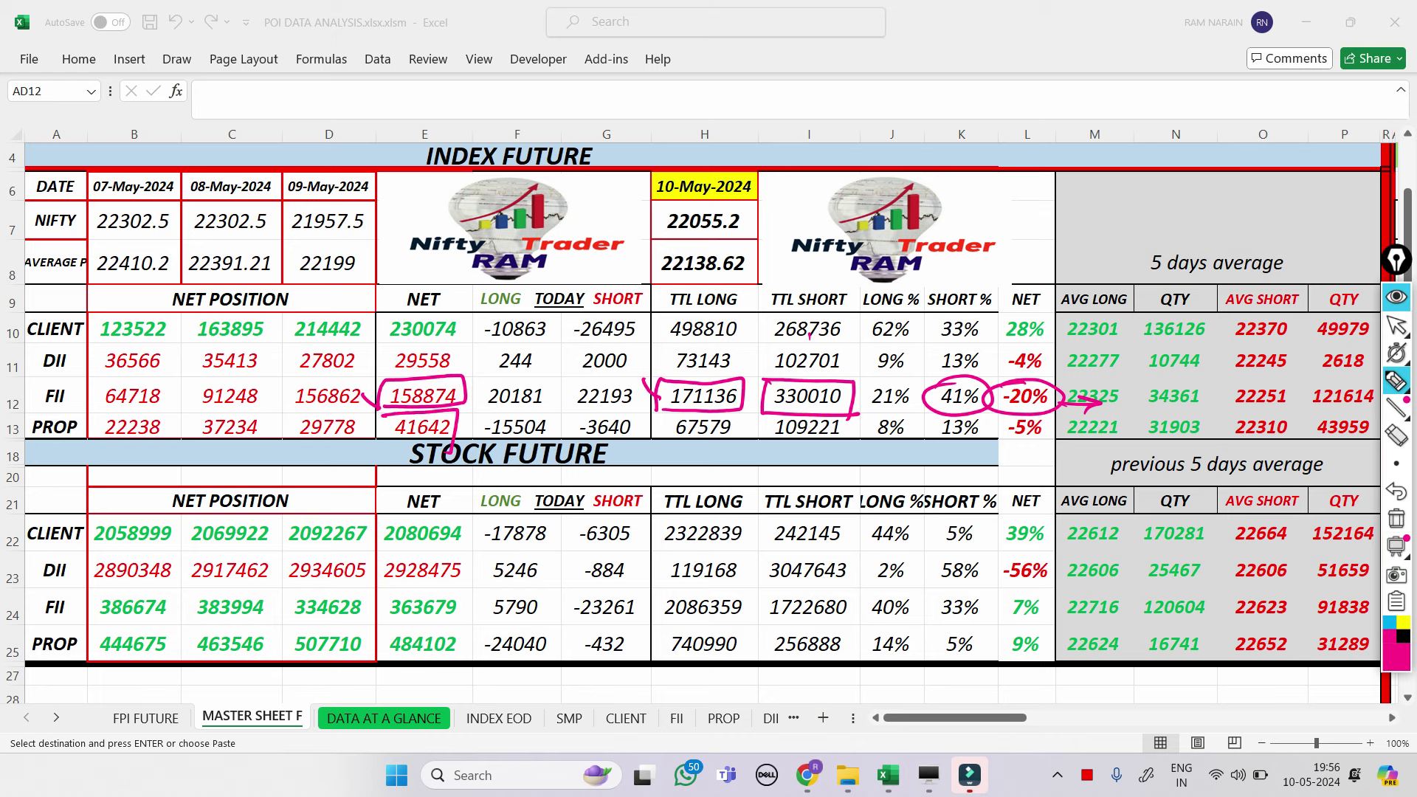
# - Box PROP's net position in the Index Future table, link it to CLIENT's net, circle PROP's LONG value for today, and clear all ink
pyautogui.moveTo(458, 429); pyautogui.dragTo(476, 423)
pyautogui.moveTo(448, 336)
pyautogui.mouseDown()
pyautogui.moveTo(463, 385)
pyautogui.moveTo(428, 429)
pyautogui.mouseUp()
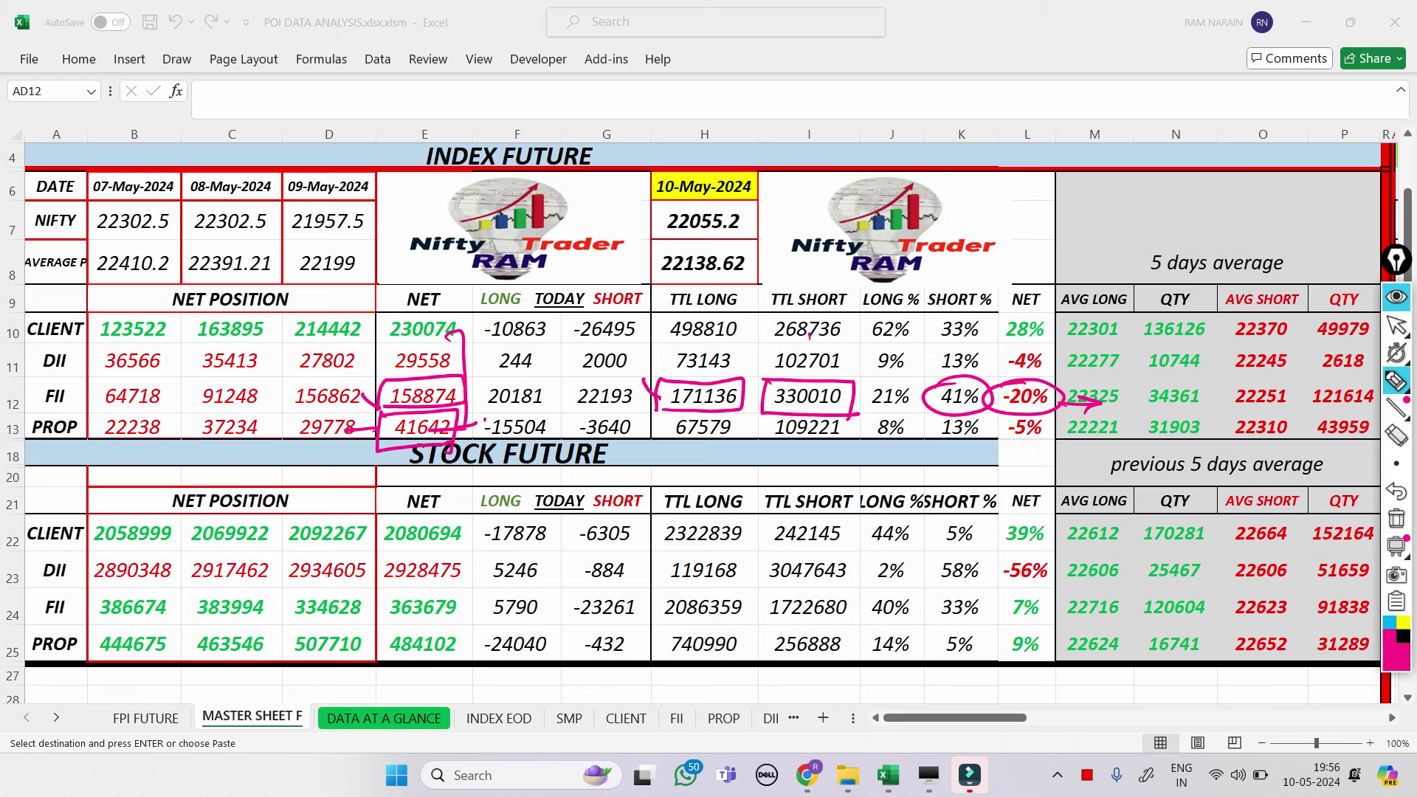
pyautogui.moveTo(485, 419)
pyautogui.mouseDown()
pyautogui.moveTo(555, 411)
pyautogui.moveTo(496, 442)
pyautogui.moveTo(488, 417)
pyautogui.moveTo(467, 449)
pyautogui.mouseUp()
pyautogui.moveTo(462, 431); pyautogui.dragTo(487, 455)
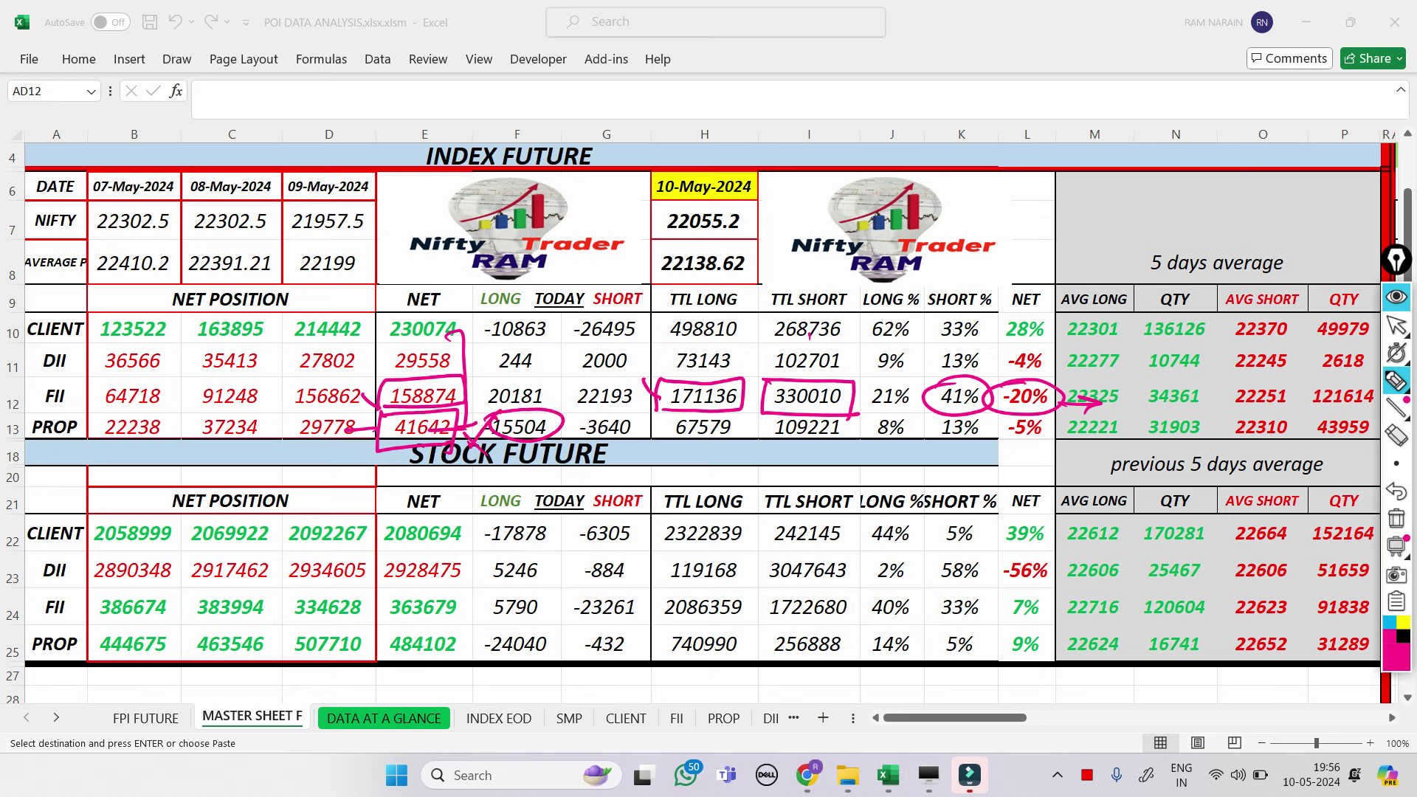
pyautogui.click(1396, 519)
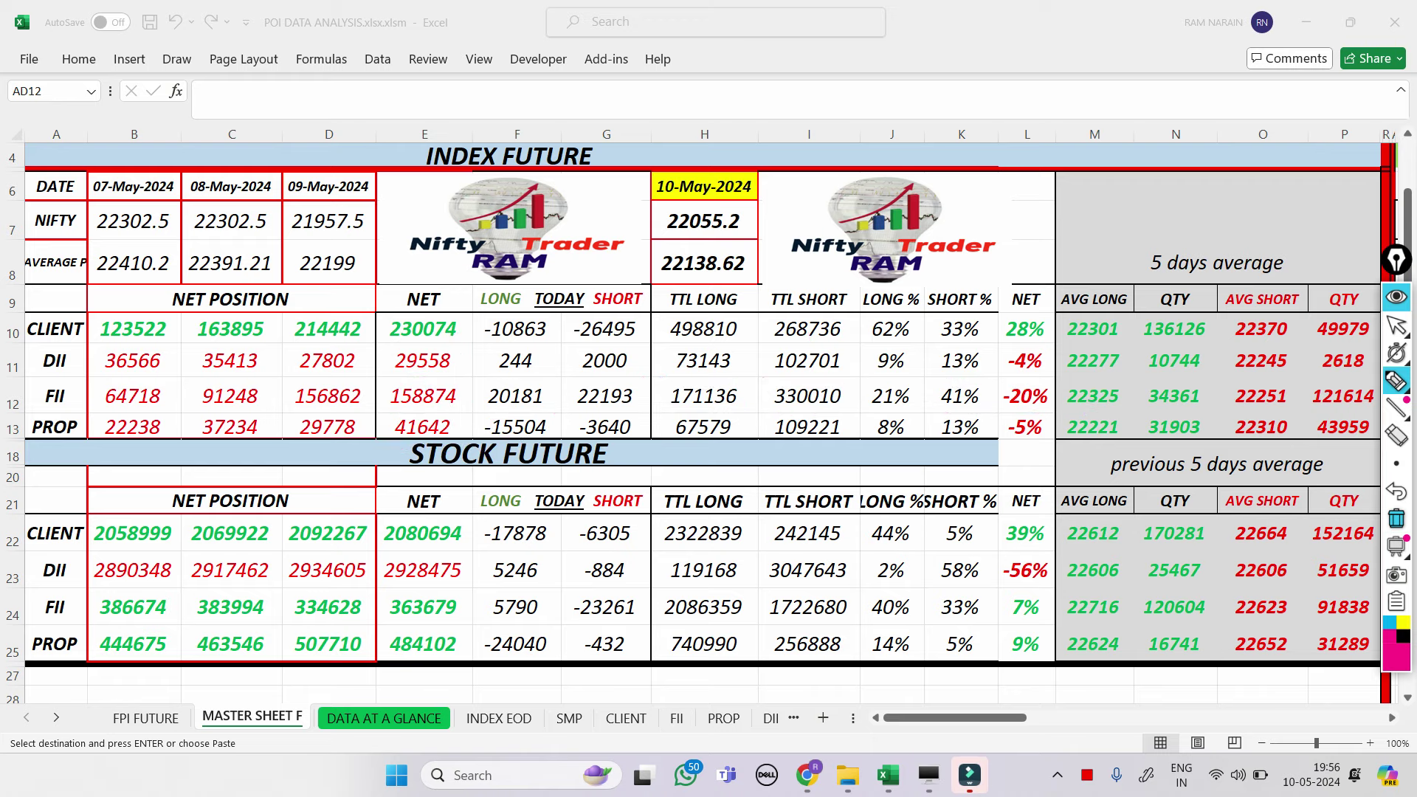
# - On the DATA AT A GLANCE sheet, box the NIFTY and BANK NIFTY net changes in pink ink and erase the marks
pyautogui.click(1396, 325)
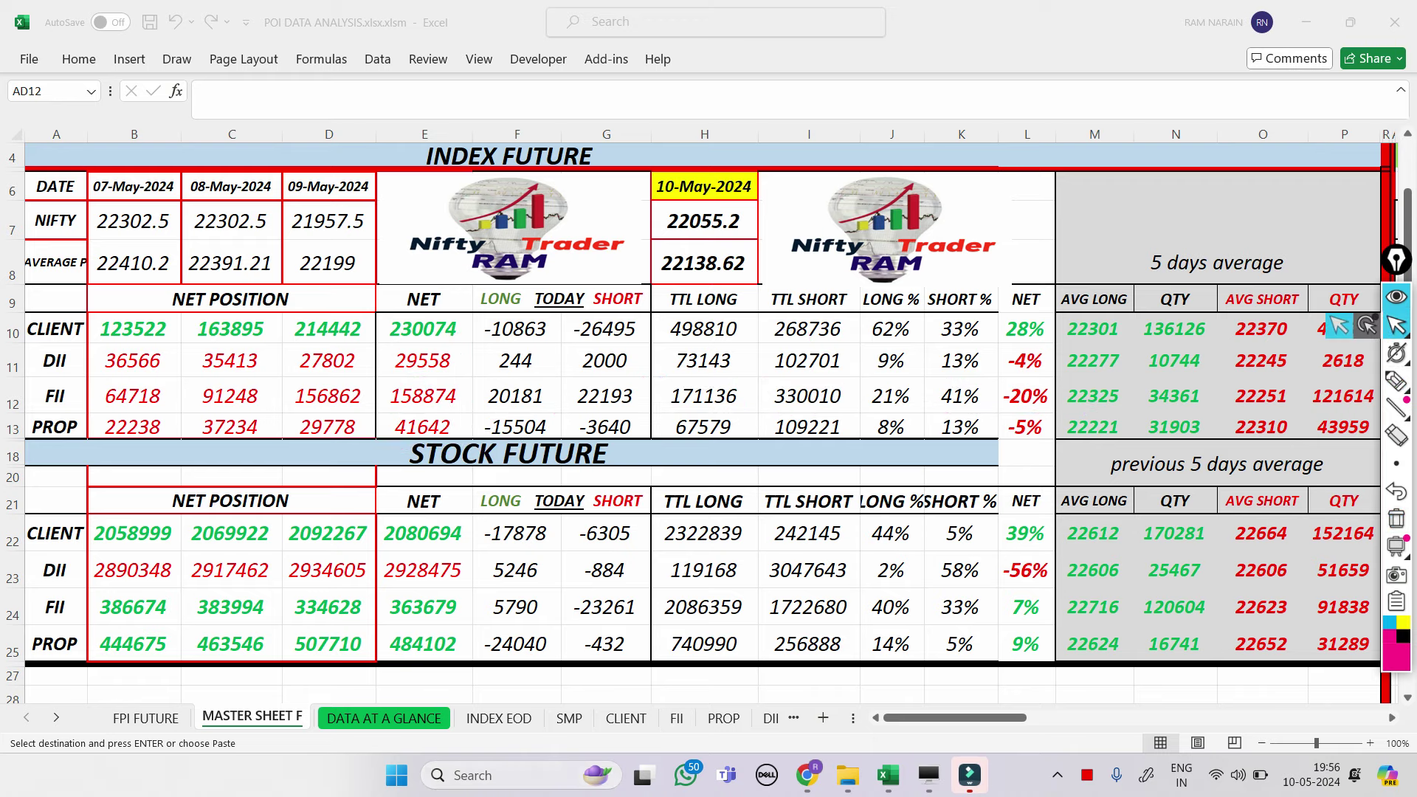
pyautogui.click(383, 718)
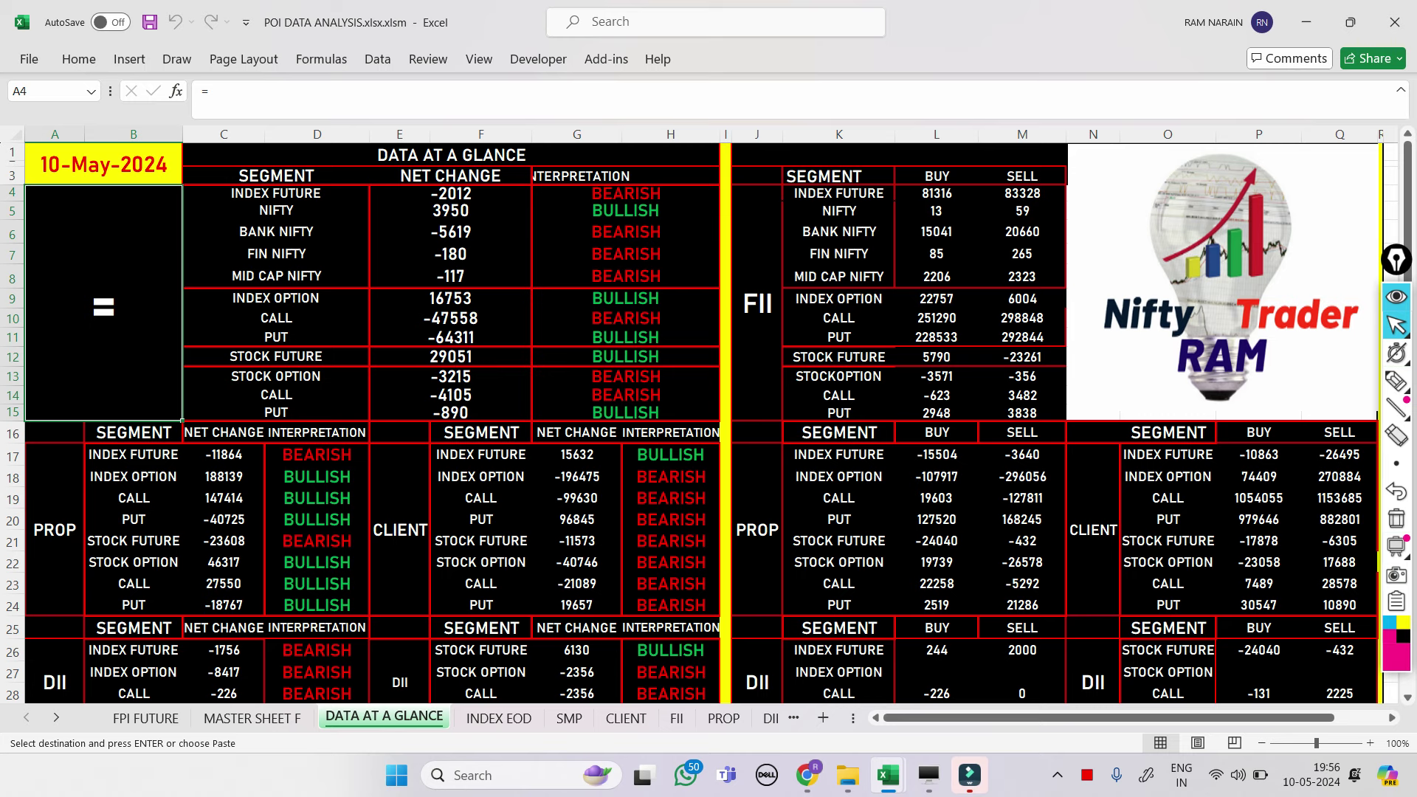
pyautogui.click(1396, 381)
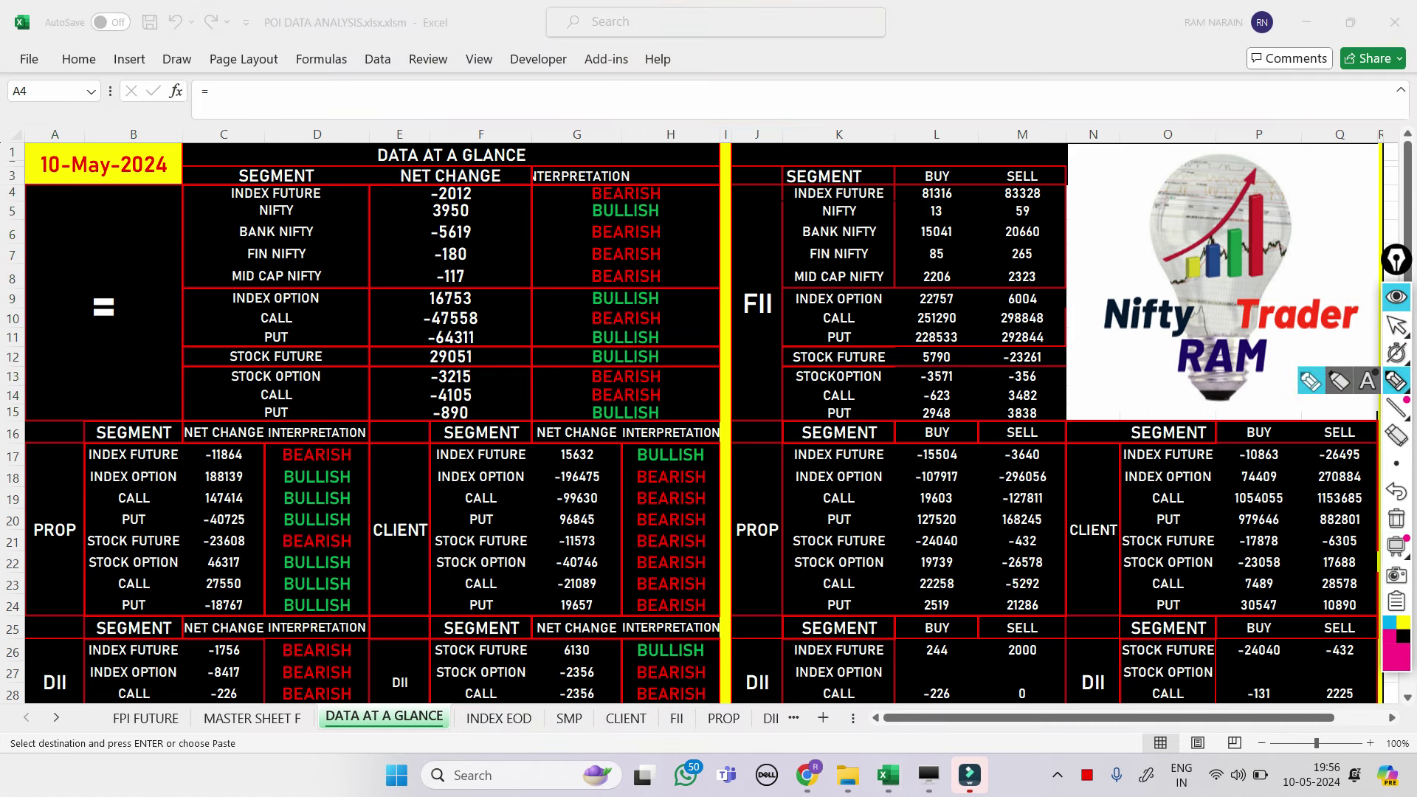
pyautogui.moveTo(424, 200)
pyautogui.mouseDown()
pyautogui.moveTo(419, 226)
pyautogui.moveTo(479, 229)
pyautogui.moveTo(487, 210)
pyautogui.moveTo(418, 199)
pyautogui.moveTo(445, 190)
pyautogui.mouseUp()
pyautogui.moveTo(419, 247)
pyautogui.mouseDown()
pyautogui.moveTo(461, 248)
pyautogui.moveTo(468, 225)
pyautogui.moveTo(414, 242)
pyautogui.mouseUp()
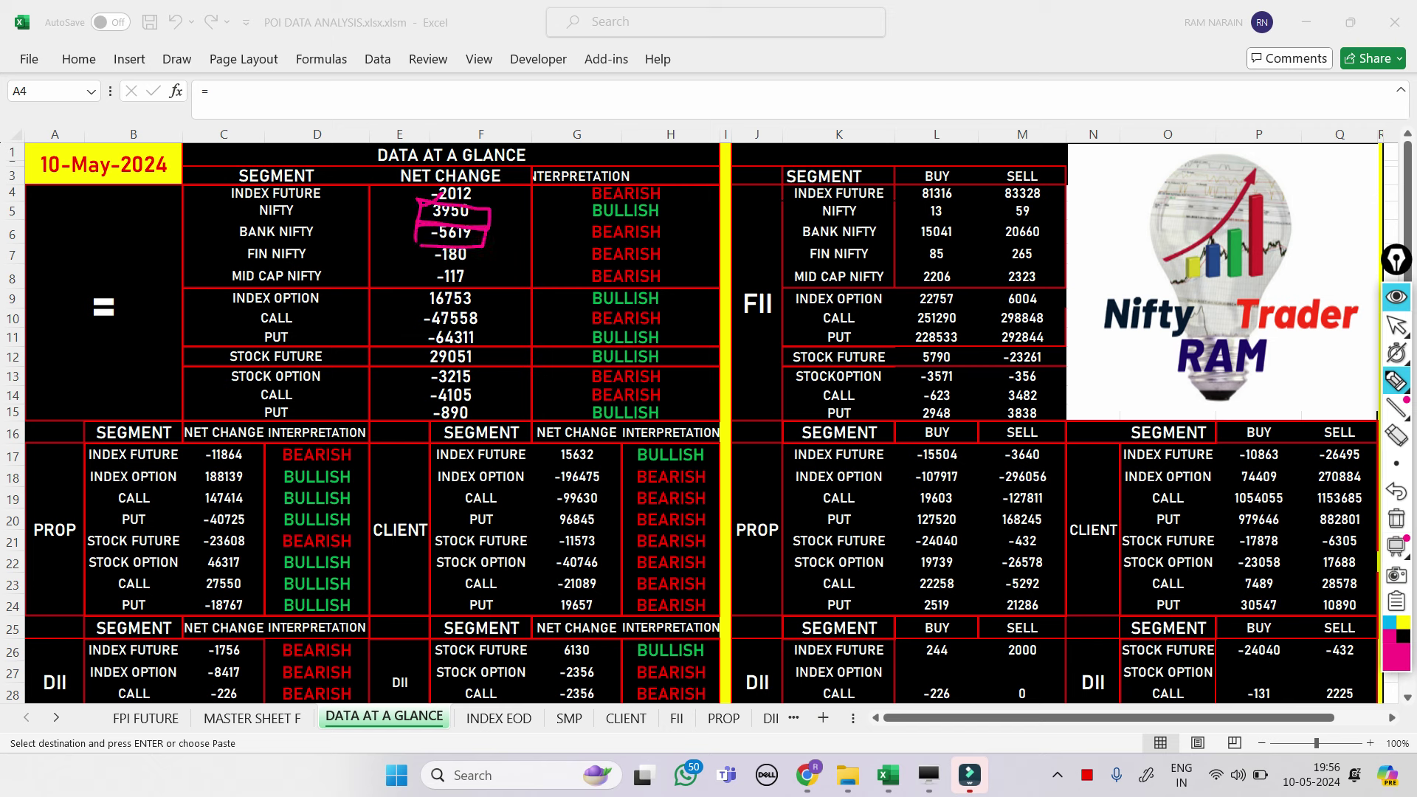
pyautogui.click(1396, 518)
# - Back on MASTER SHEET F, ring the four NET percentages in the Stock Future table in pink ink and erase the marks
pyautogui.click(1395, 325)
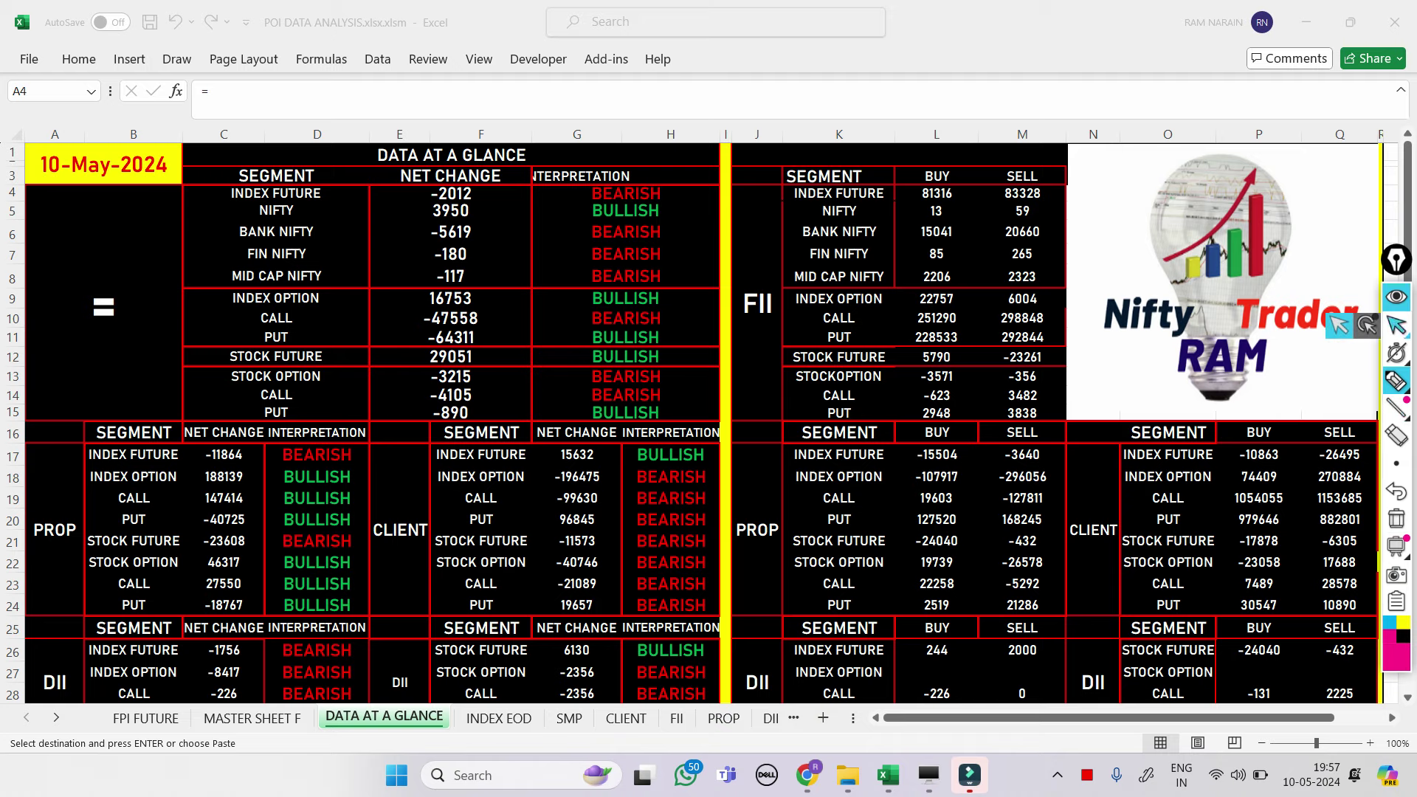
pyautogui.hotkey('ctrl', 'pageup')
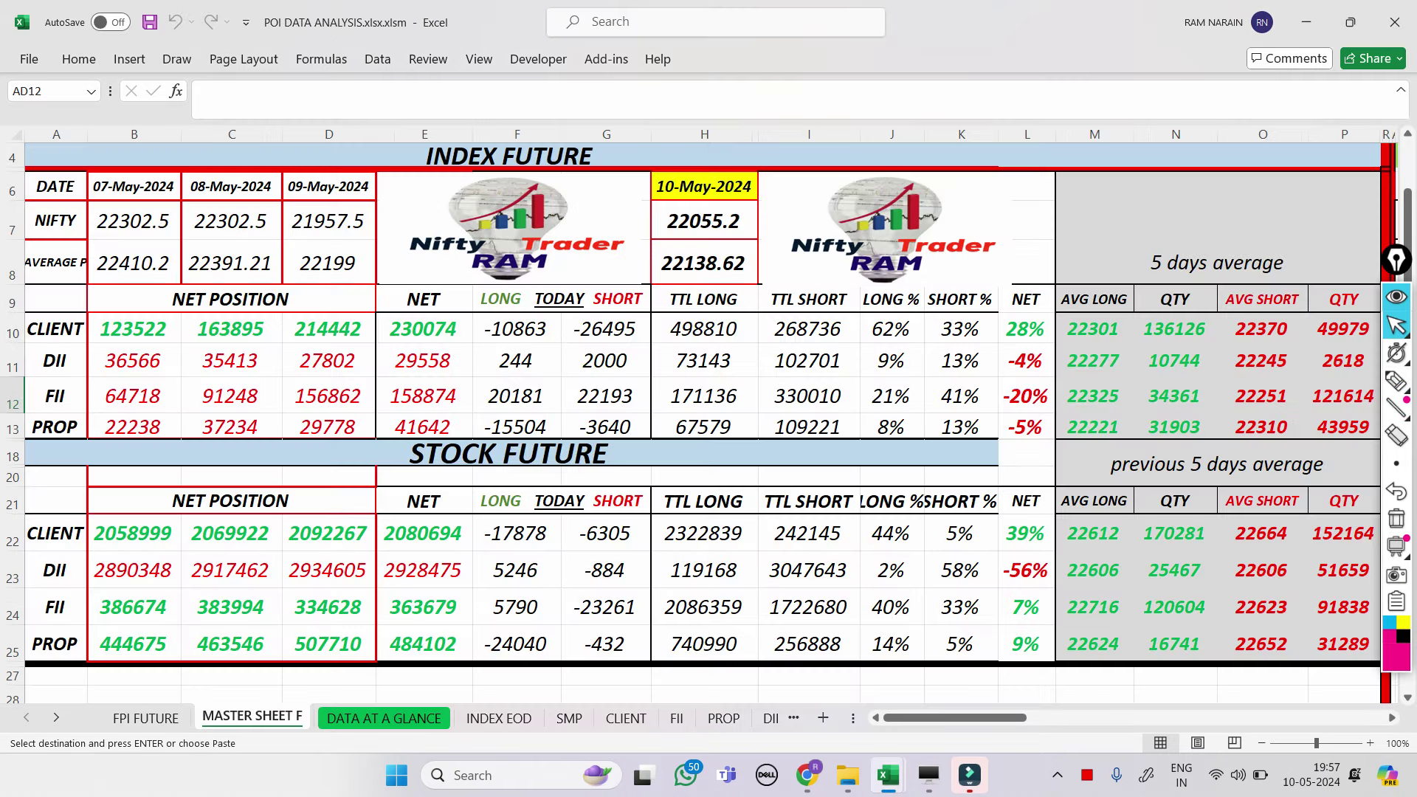
pyautogui.click(1396, 381)
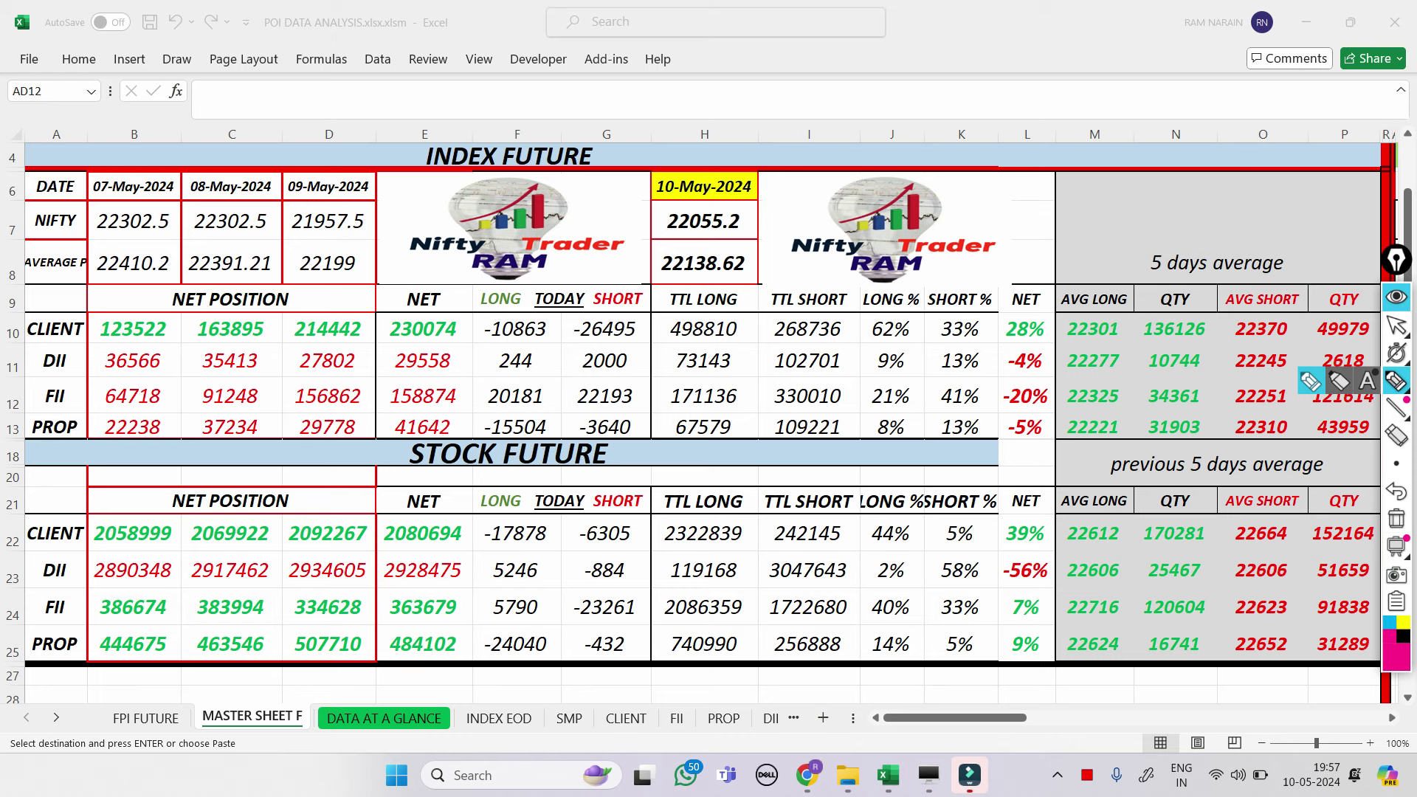
pyautogui.moveTo(1000, 524)
pyautogui.mouseDown()
pyautogui.moveTo(1054, 543)
pyautogui.moveTo(998, 528)
pyautogui.moveTo(1034, 555)
pyautogui.moveTo(1072, 522)
pyautogui.moveTo(1063, 583)
pyautogui.moveTo(1042, 546)
pyautogui.moveTo(1030, 623)
pyautogui.moveTo(1004, 591)
pyautogui.moveTo(1048, 653)
pyautogui.moveTo(992, 619)
pyautogui.moveTo(1059, 626)
pyautogui.mouseUp()
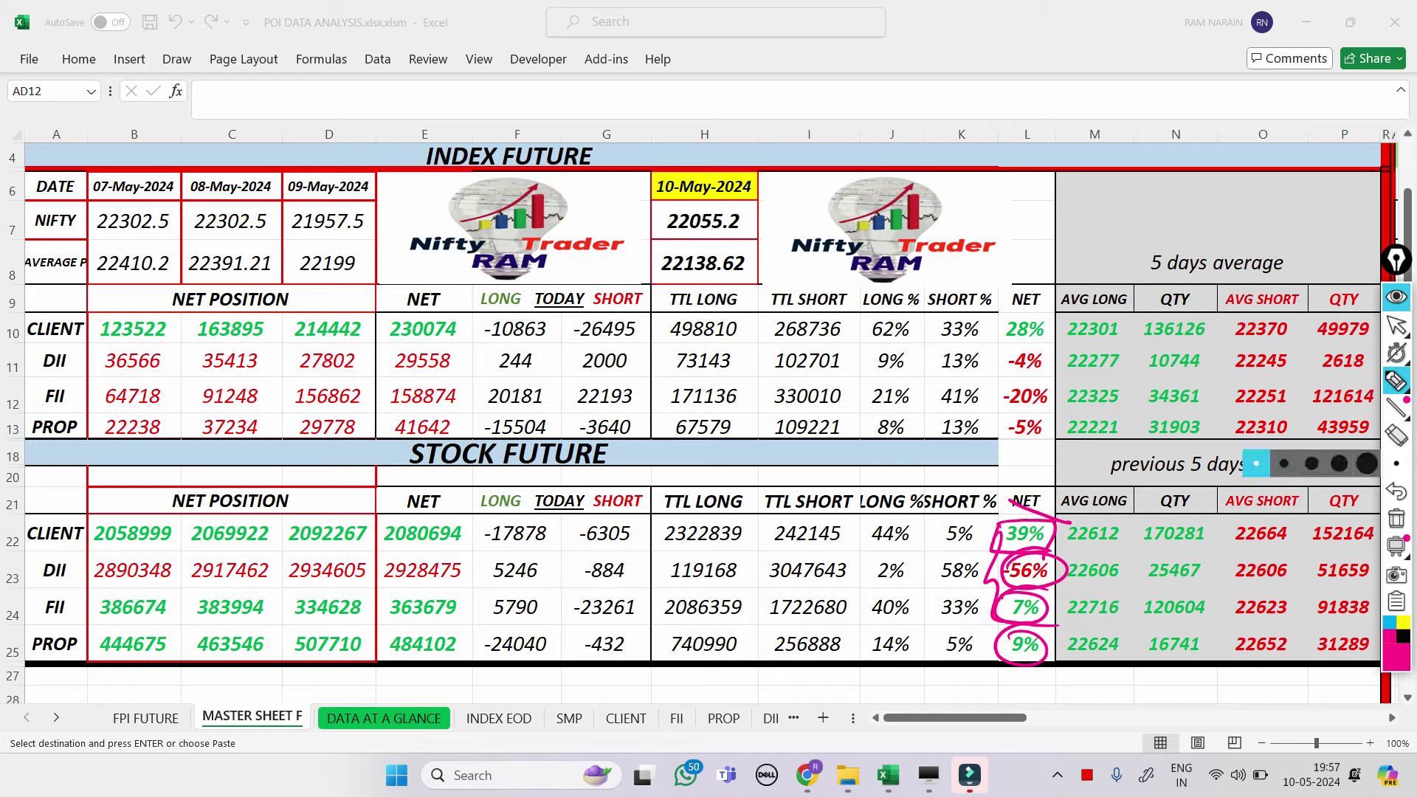
pyautogui.click(1396, 519)
# - Circle PROP's 07, 08 and 09 May values in the Index Put Position table with pink ink
pyautogui.click(1396, 326)
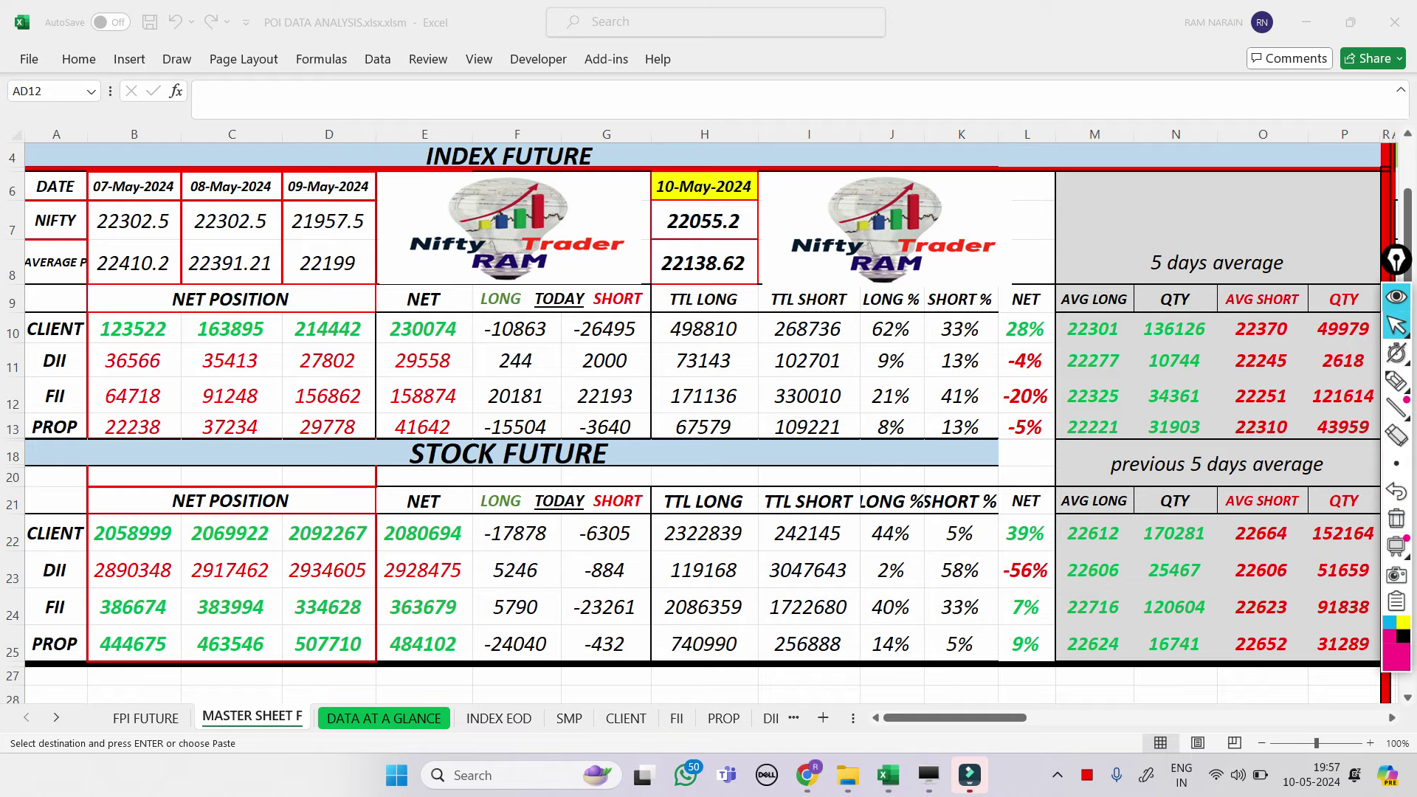
pyautogui.hscroll(10, 708, 413)
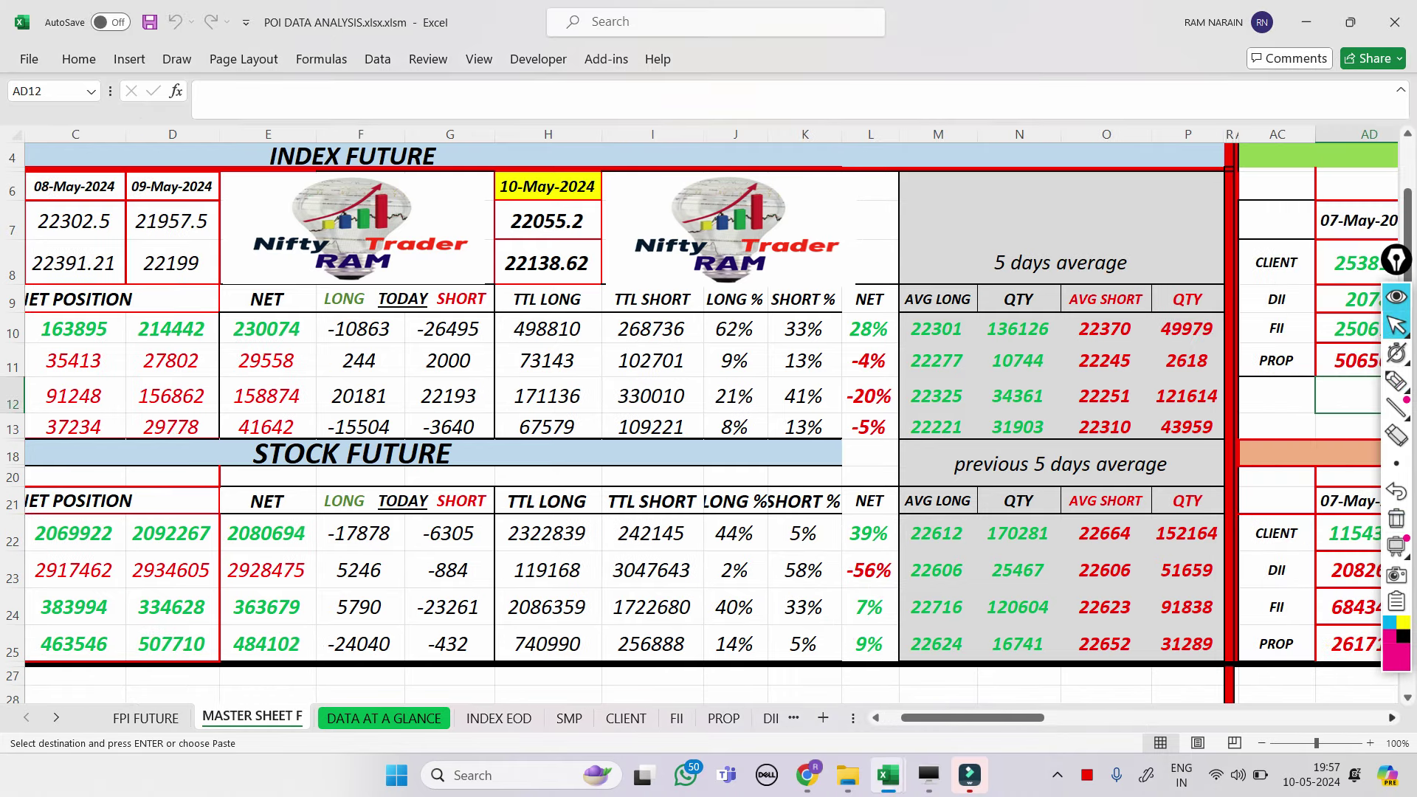
pyautogui.hscroll(5, 708, 414)
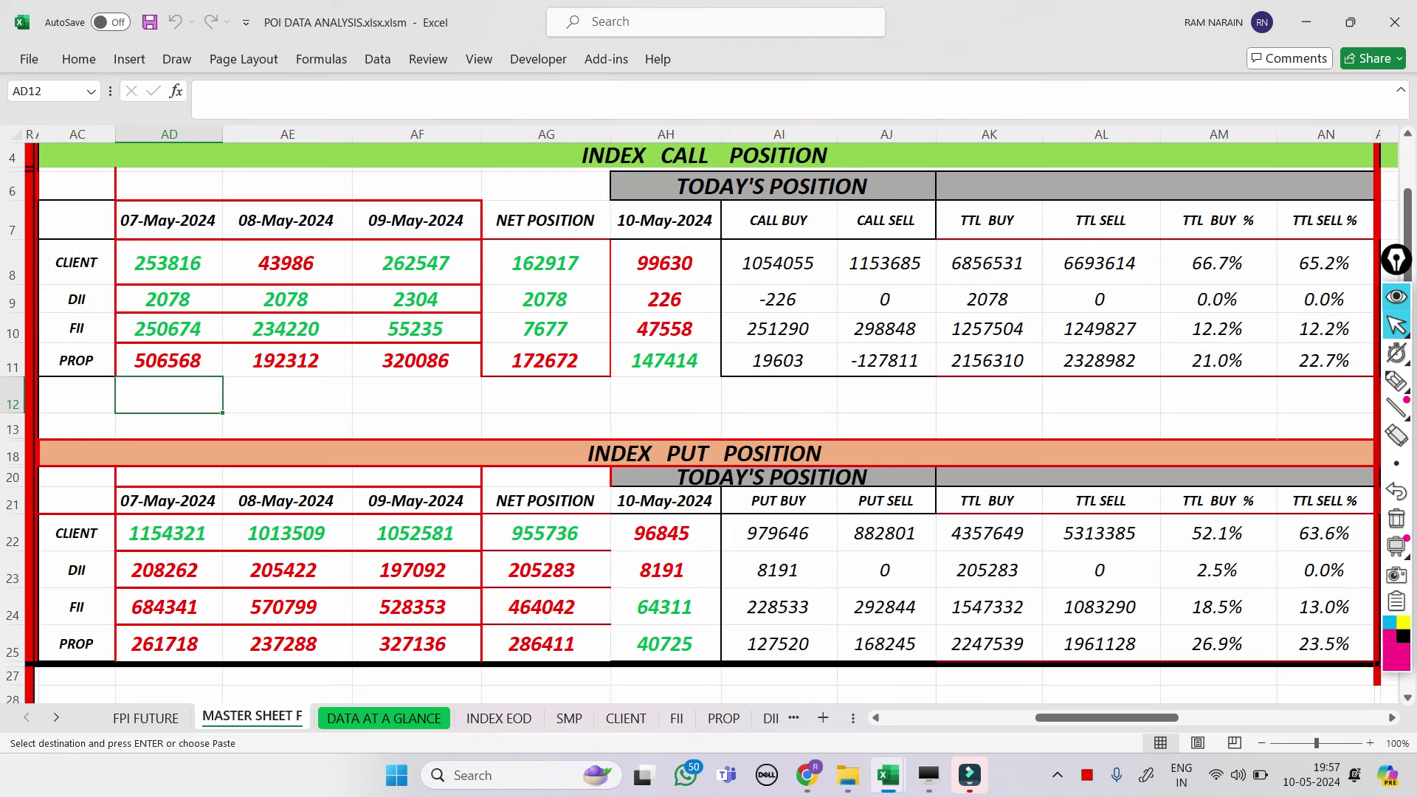
pyautogui.click(1396, 381)
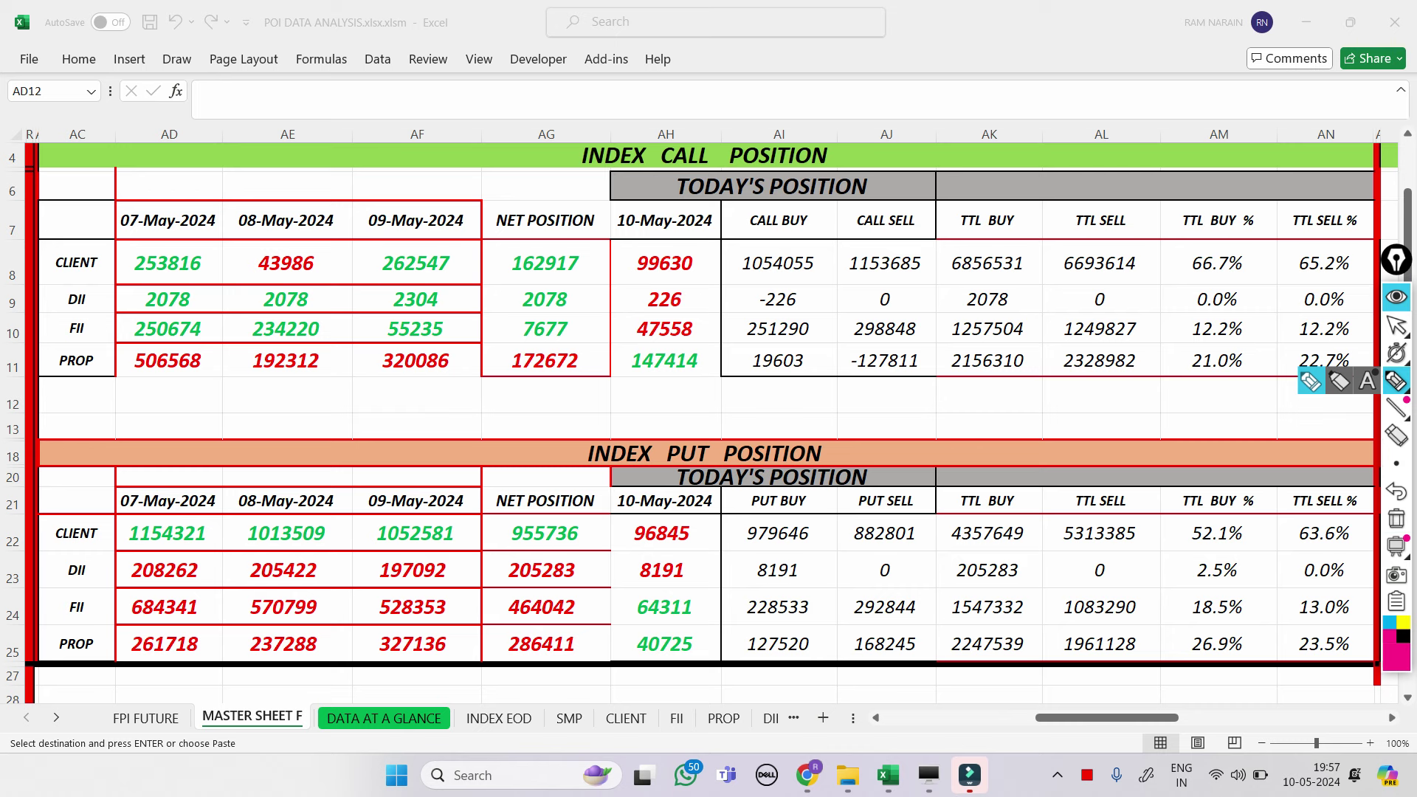
pyautogui.moveTo(207, 648)
pyautogui.mouseDown()
pyautogui.moveTo(117, 650)
pyautogui.moveTo(177, 626)
pyautogui.moveTo(237, 653)
pyautogui.moveTo(307, 632)
pyautogui.moveTo(413, 671)
pyautogui.moveTo(437, 656)
pyautogui.moveTo(474, 673)
pyautogui.mouseUp()
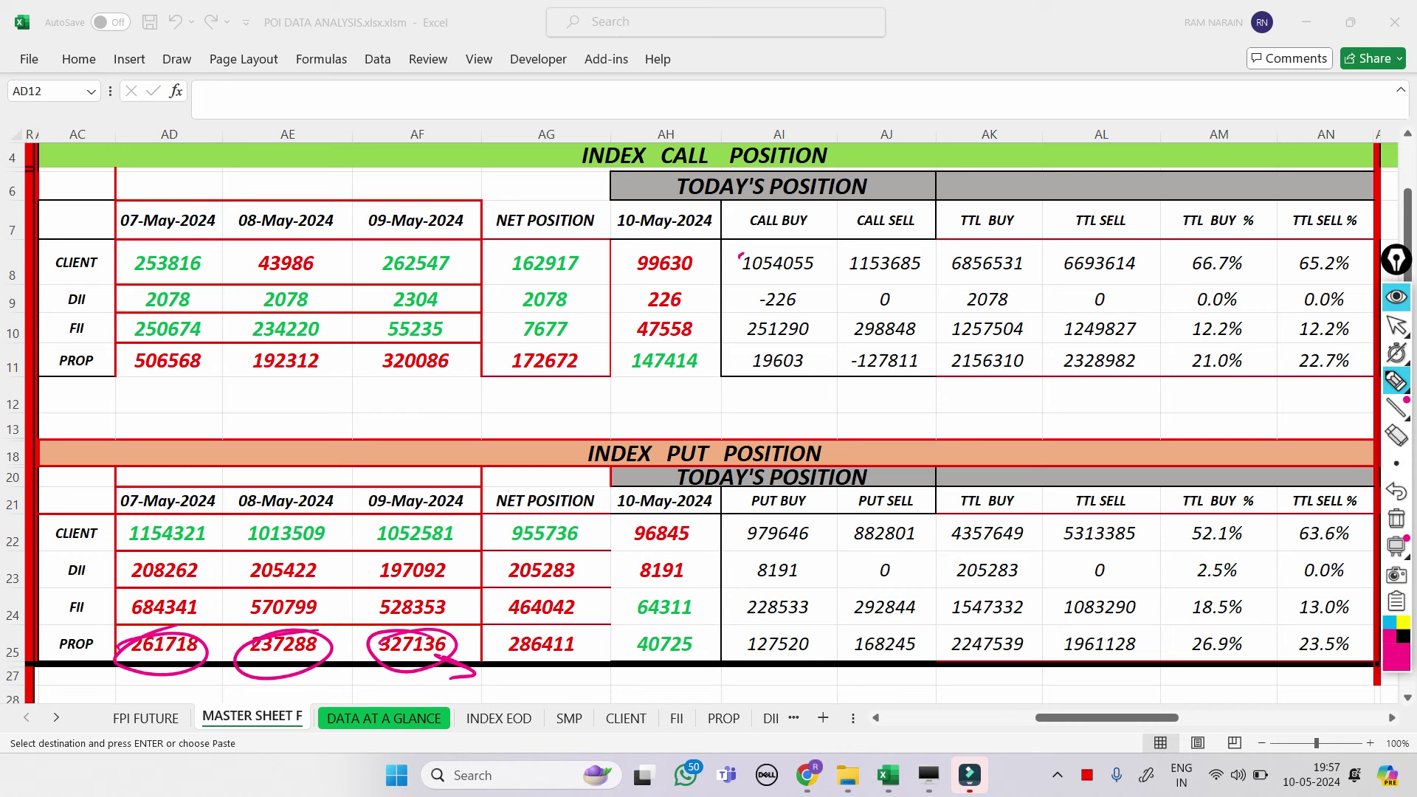
# - Circle CLIENT's CALL BUY, CALL SELL and 10-May-2024 values in the Index Call Position table
pyautogui.moveTo(740, 254)
pyautogui.mouseDown()
pyautogui.moveTo(831, 284)
pyautogui.moveTo(738, 257)
pyautogui.moveTo(719, 290)
pyautogui.moveTo(734, 298)
pyautogui.mouseUp()
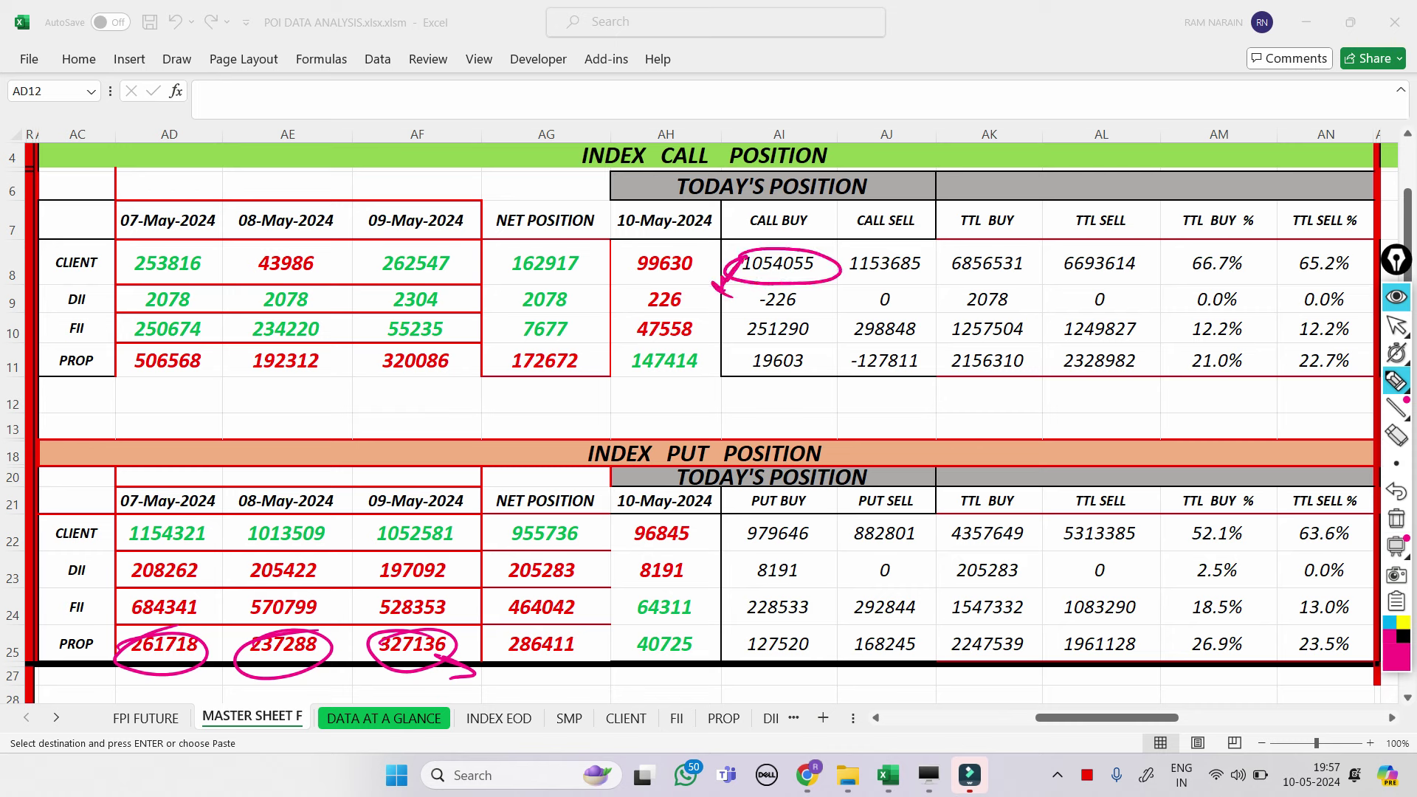
pyautogui.moveTo(845, 254)
pyautogui.mouseDown()
pyautogui.moveTo(875, 245)
pyautogui.moveTo(938, 273)
pyautogui.moveTo(838, 265)
pyautogui.moveTo(856, 248)
pyautogui.mouseUp()
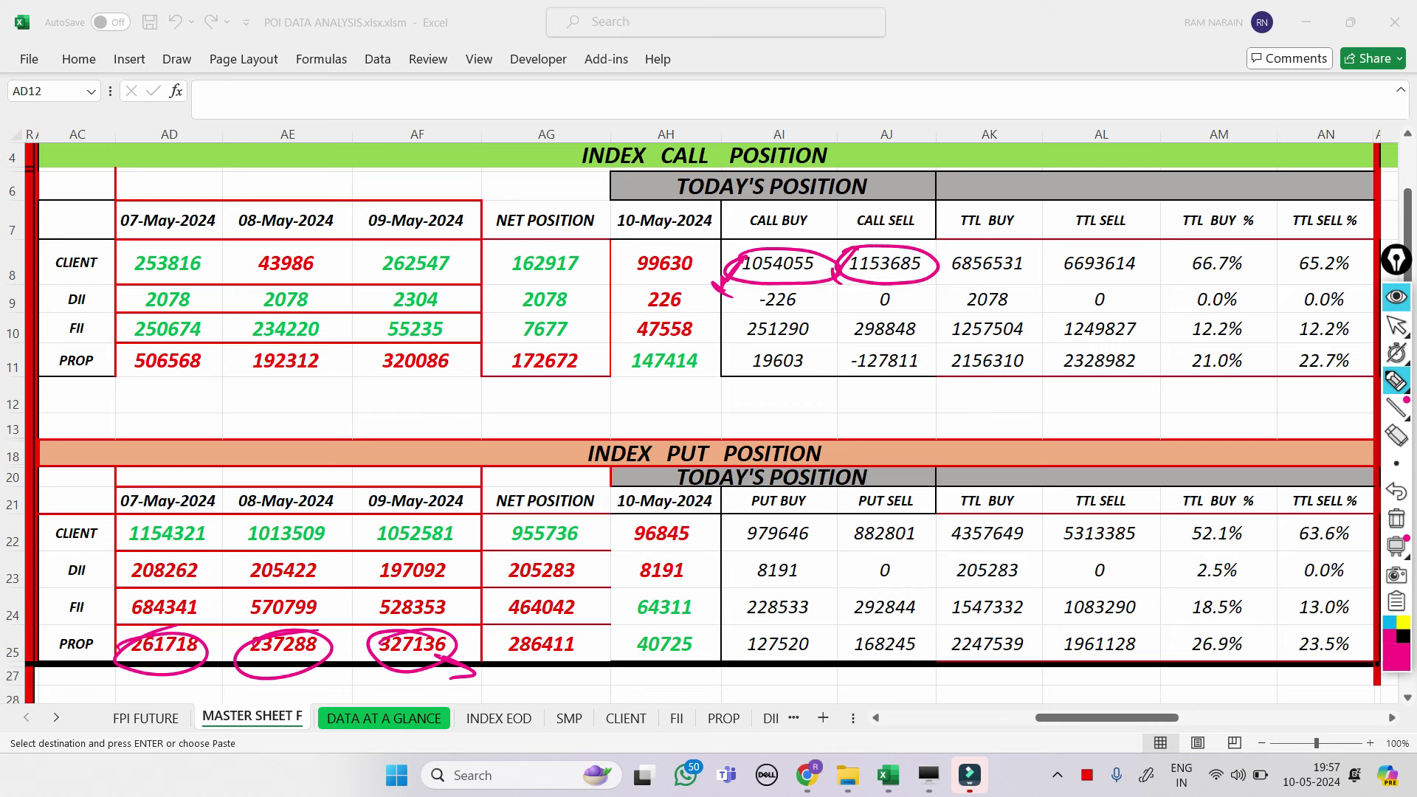
pyautogui.moveTo(628, 256)
pyautogui.mouseDown()
pyautogui.moveTo(710, 274)
pyautogui.moveTo(623, 270)
pyautogui.moveTo(614, 288)
pyautogui.mouseUp()
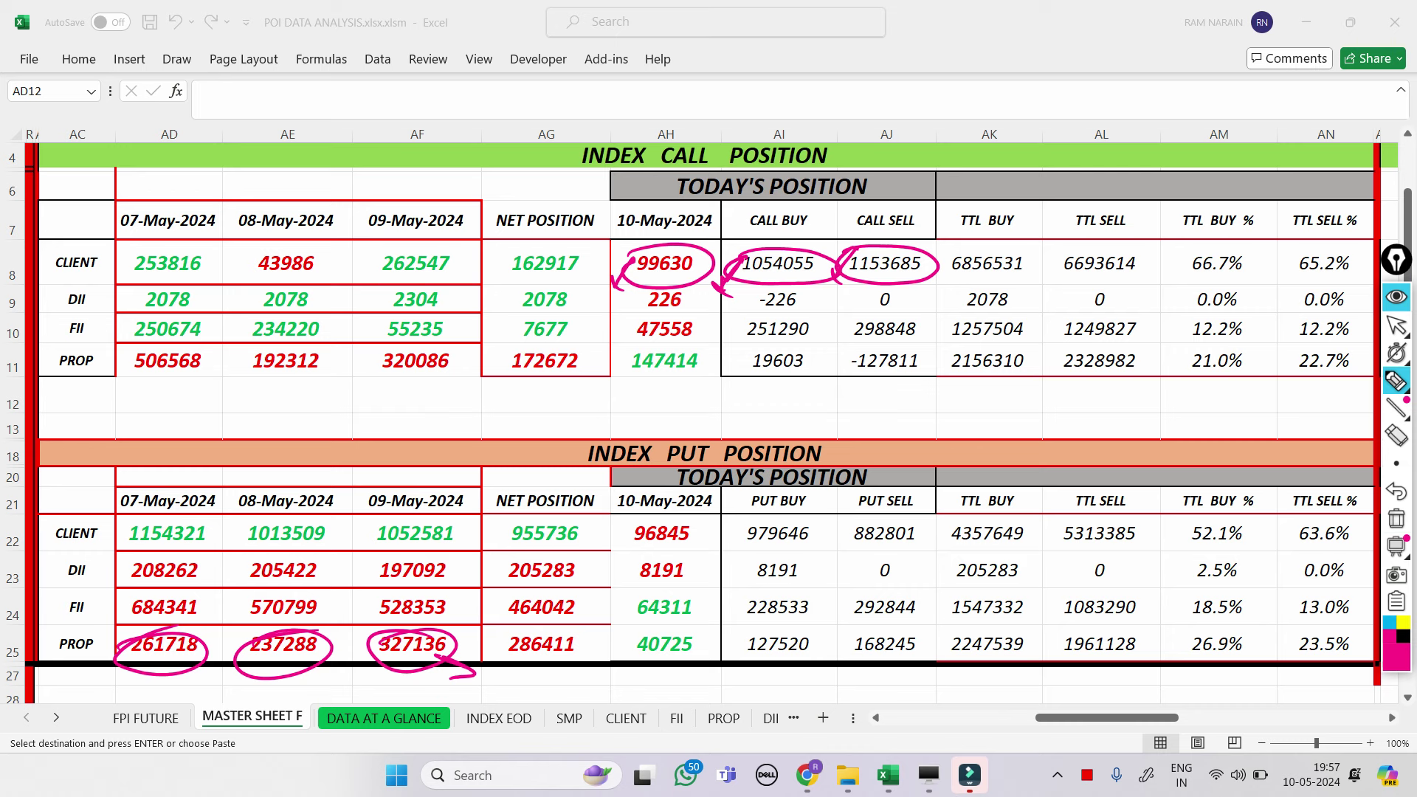
# - Circle CLIENT's 09-May call position and handwrite 2.62 = 162 below the call table, bracketing the 162
pyautogui.moveTo(378, 256)
pyautogui.mouseDown()
pyautogui.moveTo(416, 244)
pyautogui.moveTo(476, 279)
pyautogui.moveTo(369, 267)
pyautogui.moveTo(370, 280)
pyautogui.mouseUp()
pyautogui.moveTo(121, 392)
pyautogui.mouseDown()
pyautogui.moveTo(141, 410)
pyautogui.moveTo(205, 403)
pyautogui.mouseUp()
pyautogui.click(148, 408)
pyautogui.moveTo(107, 434)
pyautogui.mouseDown()
pyautogui.moveTo(259, 397)
pyautogui.moveTo(288, 410)
pyautogui.moveTo(367, 396)
pyautogui.mouseUp()
pyautogui.moveTo(295, 432); pyautogui.dragTo(362, 411)
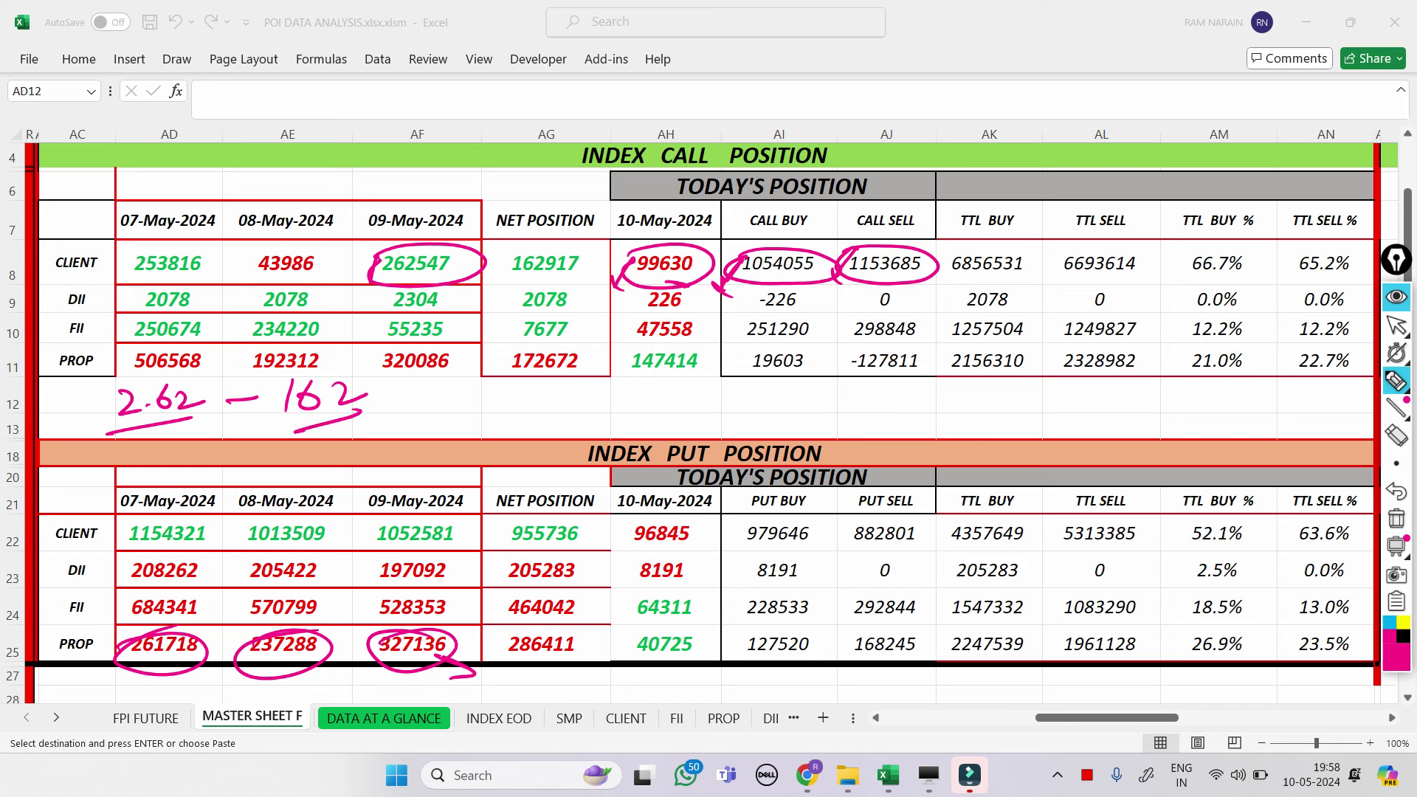
pyautogui.moveTo(275, 382); pyautogui.dragTo(264, 425)
pyautogui.moveTo(266, 388)
pyautogui.mouseDown()
pyautogui.moveTo(301, 367)
pyautogui.moveTo(384, 420)
pyautogui.mouseUp()
pyautogui.moveTo(235, 410); pyautogui.dragTo(273, 405)
pyautogui.moveTo(389, 402); pyautogui.dragTo(442, 393)
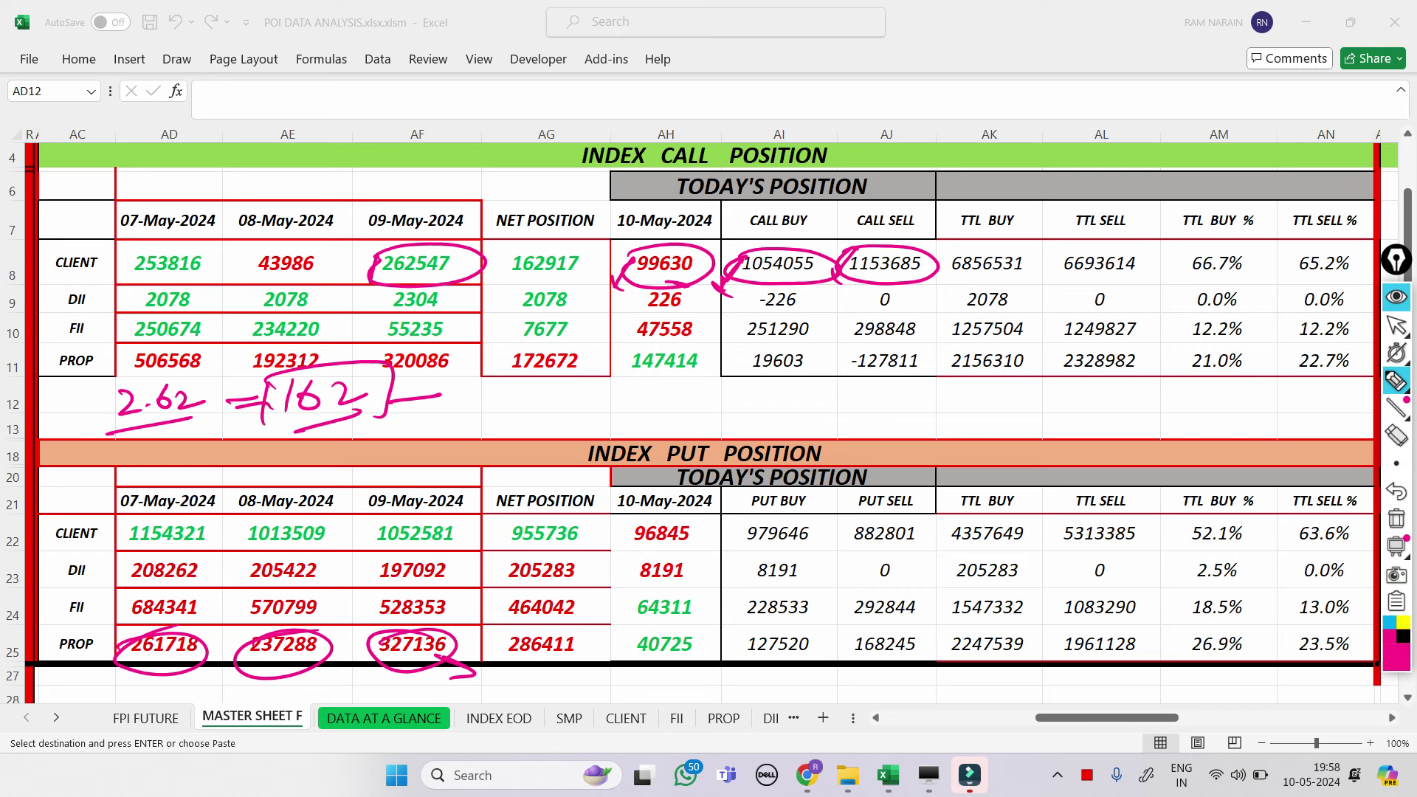
# - Circle CLIENT's 09-May, NET POSITION, PUT BUY and PUT SELL values in the Index Put Position table and clear all ink
pyautogui.moveTo(373, 528)
pyautogui.mouseDown()
pyautogui.moveTo(465, 518)
pyautogui.moveTo(384, 561)
pyautogui.moveTo(370, 526)
pyautogui.moveTo(345, 548)
pyautogui.mouseUp()
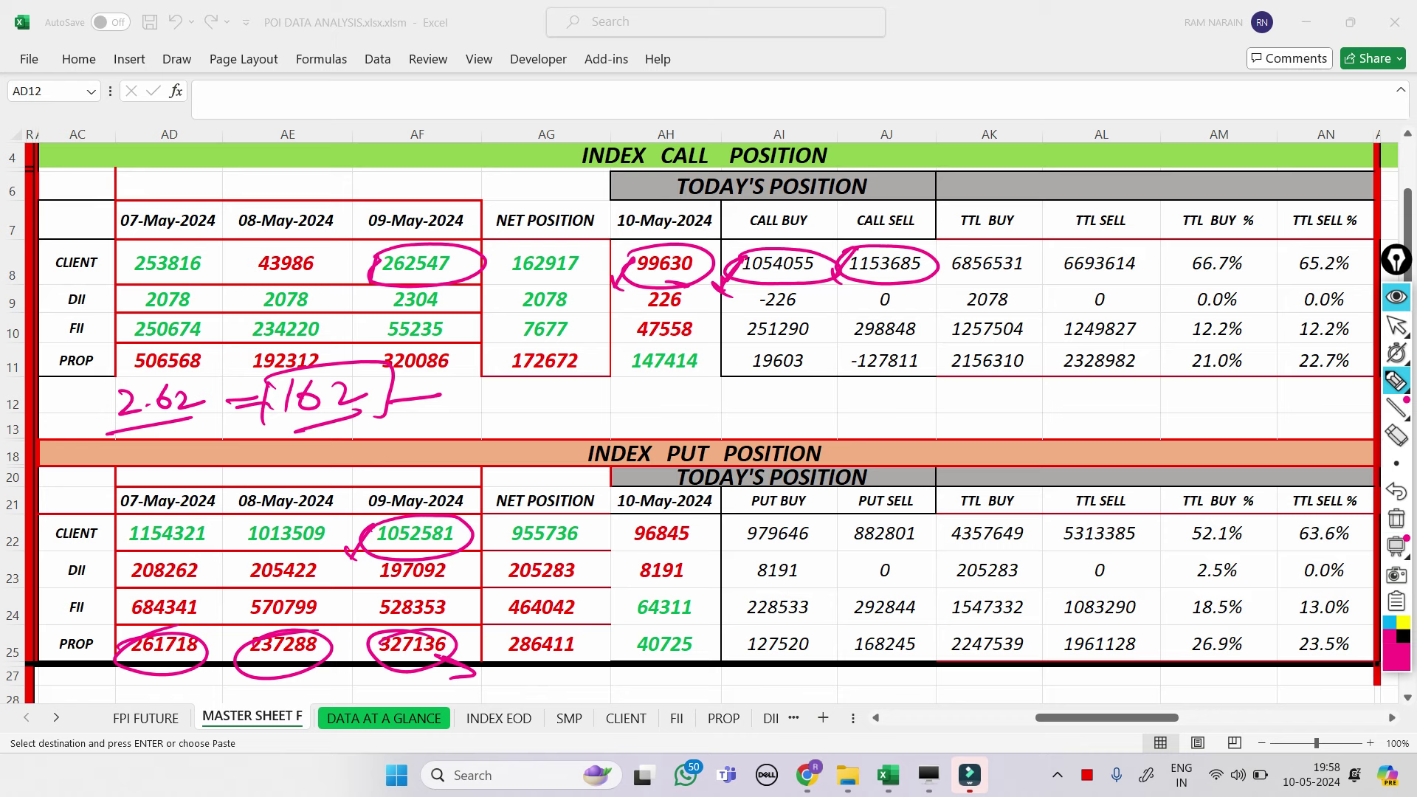
pyautogui.moveTo(503, 529)
pyautogui.mouseDown()
pyautogui.moveTo(587, 558)
pyautogui.moveTo(502, 521)
pyautogui.moveTo(499, 552)
pyautogui.mouseUp()
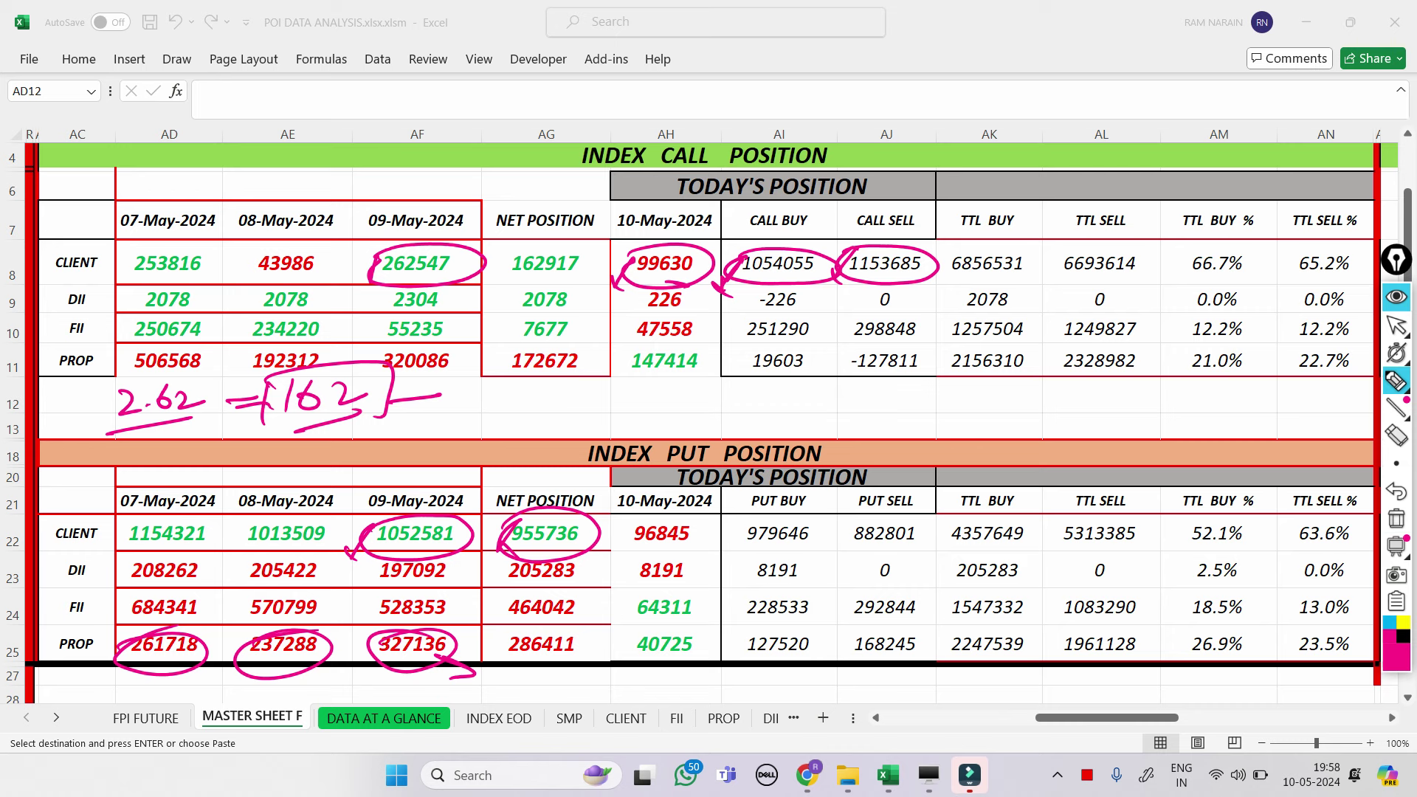
pyautogui.moveTo(737, 548)
pyautogui.mouseDown()
pyautogui.moveTo(786, 557)
pyautogui.moveTo(805, 512)
pyautogui.moveTo(730, 533)
pyautogui.moveTo(732, 558)
pyautogui.moveTo(750, 553)
pyautogui.moveTo(731, 560)
pyautogui.mouseUp()
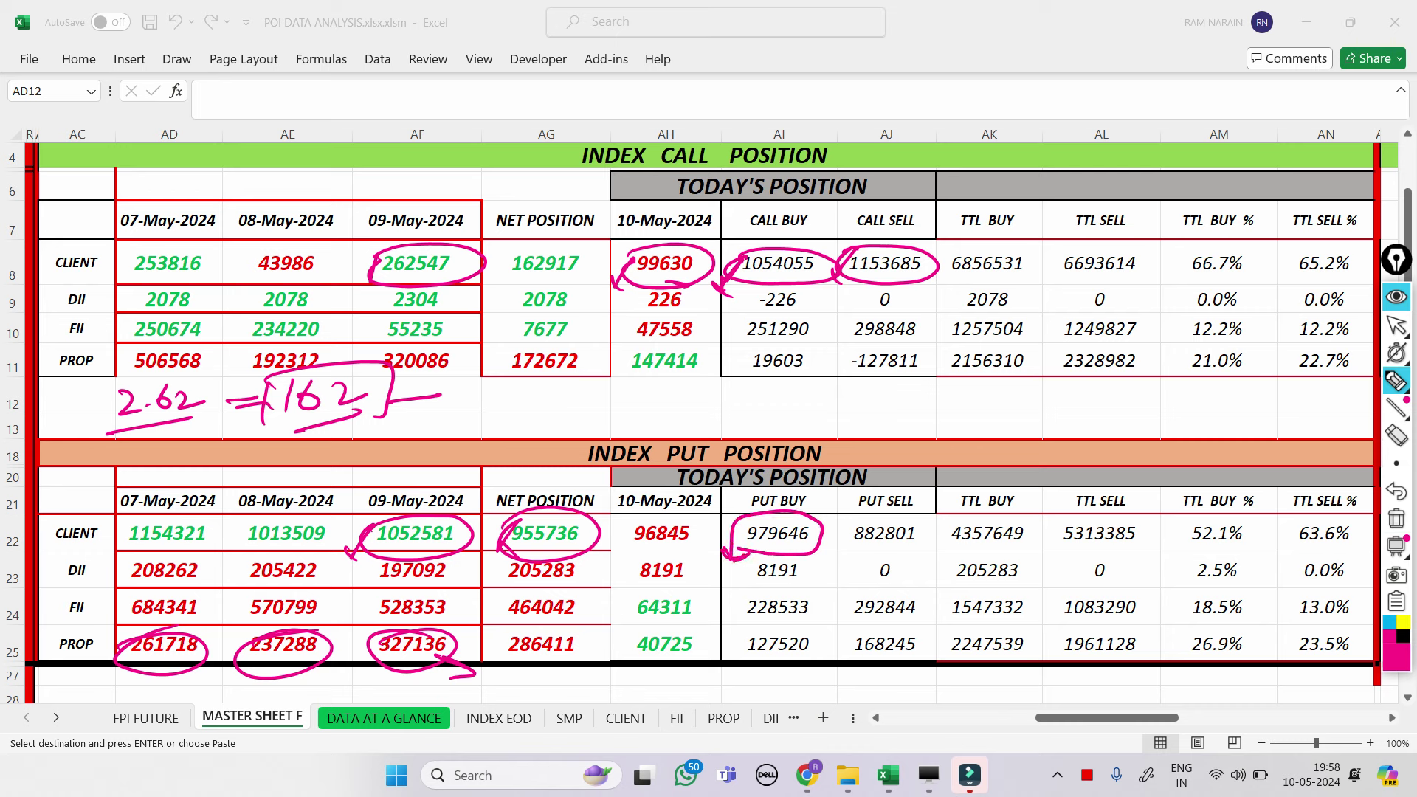
pyautogui.moveTo(845, 542)
pyautogui.mouseDown()
pyautogui.moveTo(915, 522)
pyautogui.moveTo(846, 541)
pyautogui.moveTo(838, 562)
pyautogui.mouseUp()
pyautogui.moveTo(732, 552); pyautogui.dragTo(729, 572)
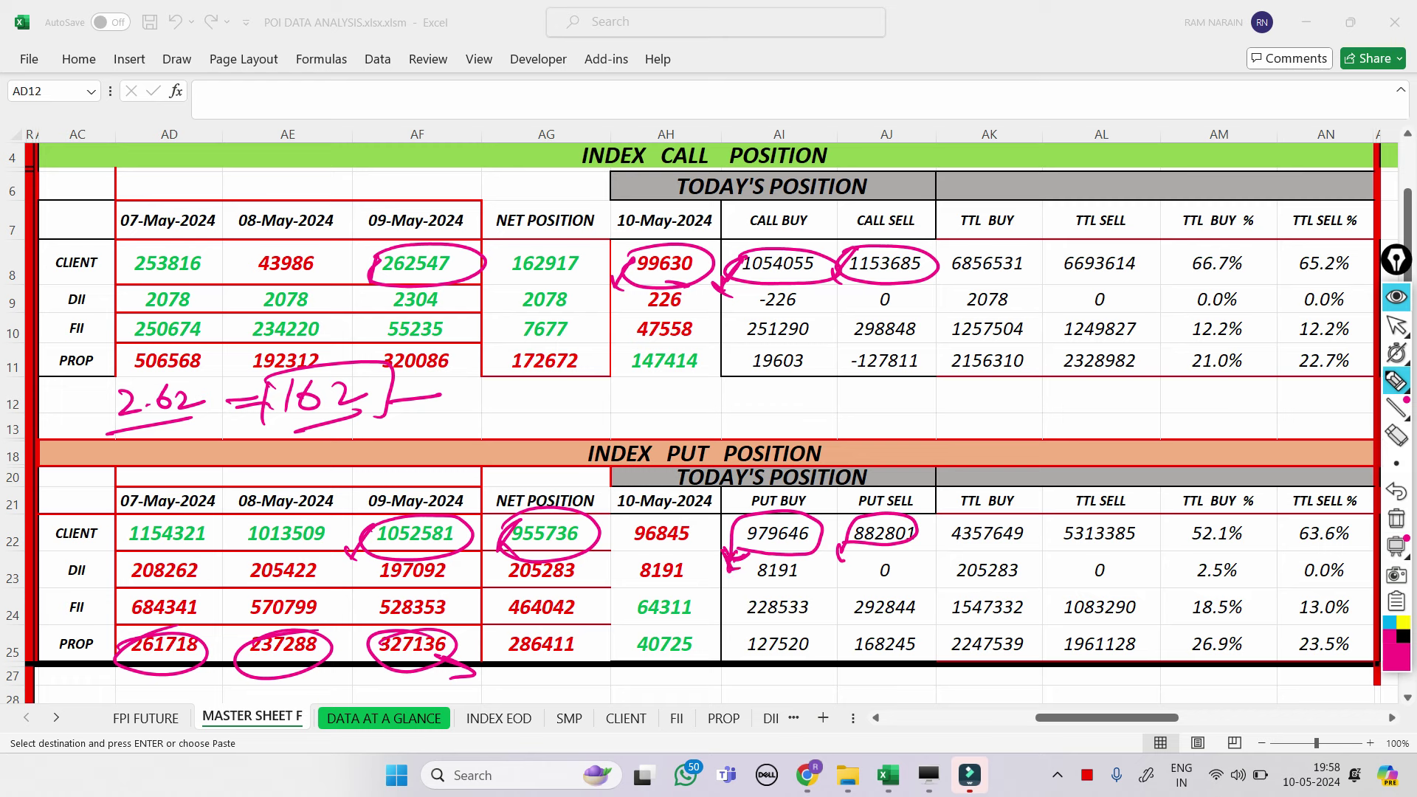
pyautogui.click(1396, 519)
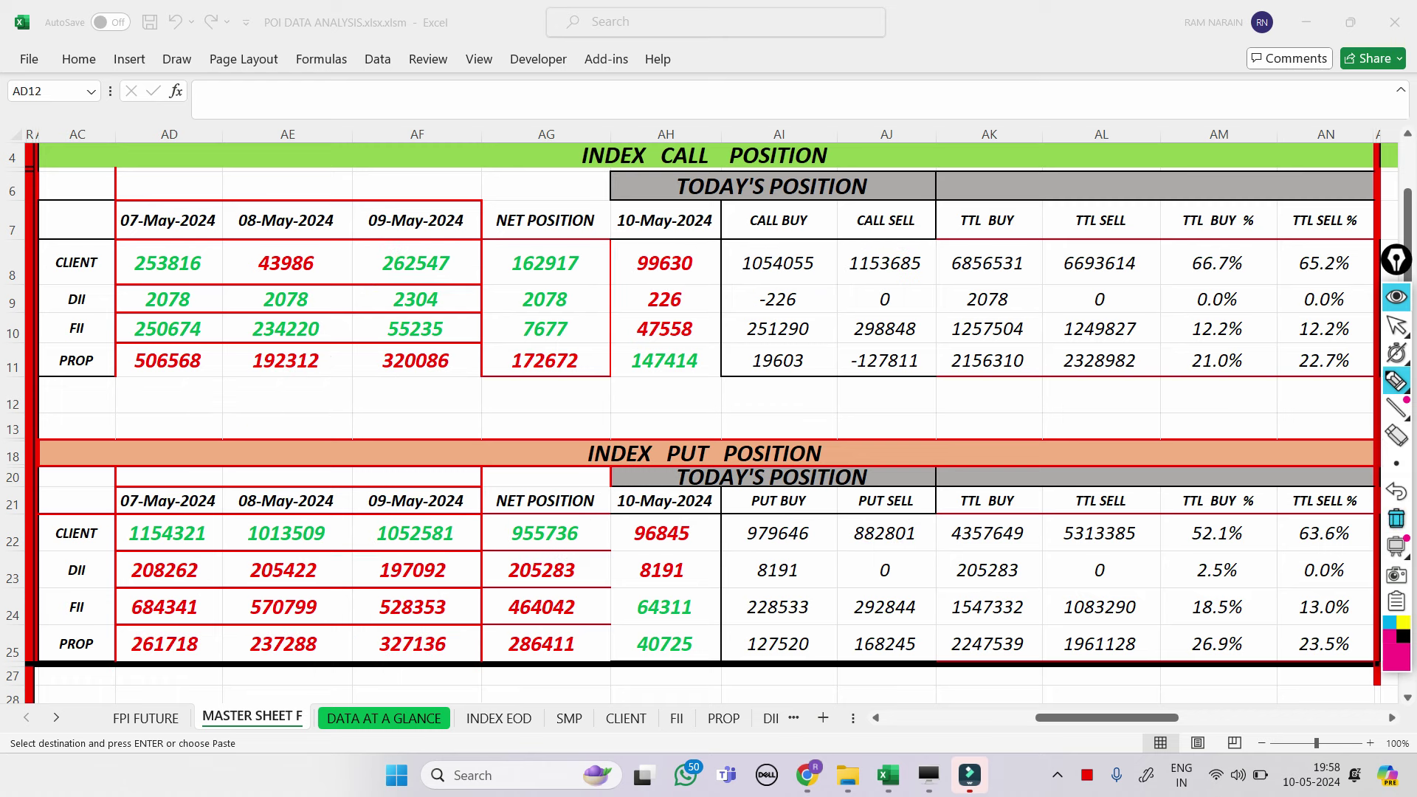
# - Mark CLIENT's 09 and 10 May put values, circle CLIENT's net positions in both tables, and draw two upward arrows between the tables
pyautogui.moveTo(413, 520); pyautogui.dragTo(470, 550)
pyautogui.moveTo(644, 544); pyautogui.dragTo(694, 563)
pyautogui.moveTo(504, 255)
pyautogui.mouseDown()
pyautogui.moveTo(552, 241)
pyautogui.moveTo(549, 286)
pyautogui.moveTo(508, 245)
pyautogui.moveTo(493, 293)
pyautogui.mouseUp()
pyautogui.moveTo(502, 526)
pyautogui.mouseDown()
pyautogui.moveTo(542, 515)
pyautogui.moveTo(565, 553)
pyautogui.moveTo(493, 528)
pyautogui.mouseUp()
pyautogui.moveTo(189, 436)
pyautogui.mouseDown()
pyautogui.moveTo(216, 391)
pyautogui.moveTo(220, 408)
pyautogui.moveTo(251, 387)
pyautogui.moveTo(262, 413)
pyautogui.mouseUp()
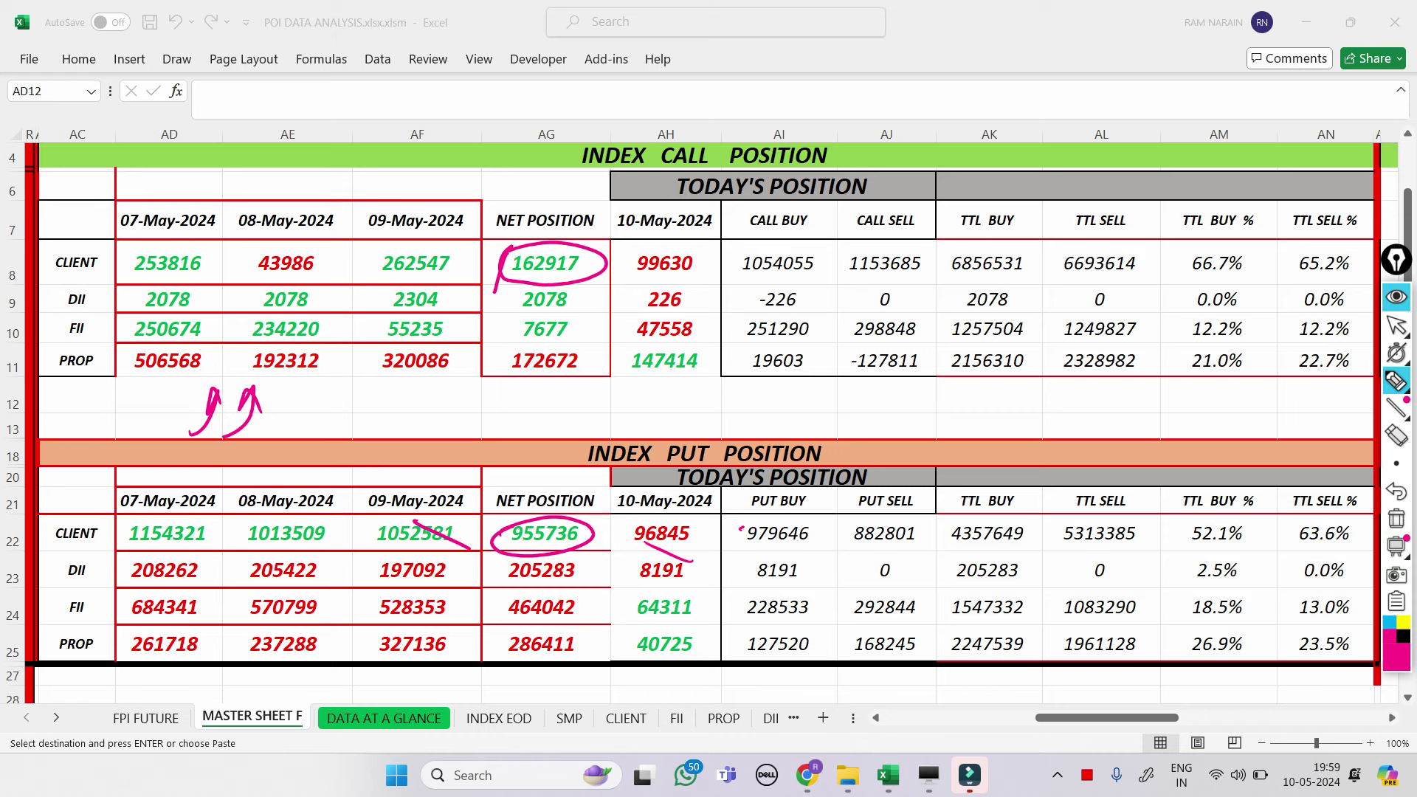
# - Circle CLIENT's buy and sell values for today in both the call and put tables, and clear all ink
pyautogui.moveTo(741, 529)
pyautogui.mouseDown()
pyautogui.moveTo(749, 550)
pyautogui.moveTo(781, 516)
pyautogui.mouseUp()
pyautogui.moveTo(747, 251)
pyautogui.mouseDown()
pyautogui.moveTo(786, 278)
pyautogui.moveTo(760, 248)
pyautogui.mouseUp()
pyautogui.moveTo(856, 259)
pyautogui.mouseDown()
pyautogui.moveTo(922, 273)
pyautogui.moveTo(849, 250)
pyautogui.mouseUp()
pyautogui.moveTo(857, 521)
pyautogui.mouseDown()
pyautogui.moveTo(849, 535)
pyautogui.moveTo(938, 526)
pyautogui.mouseUp()
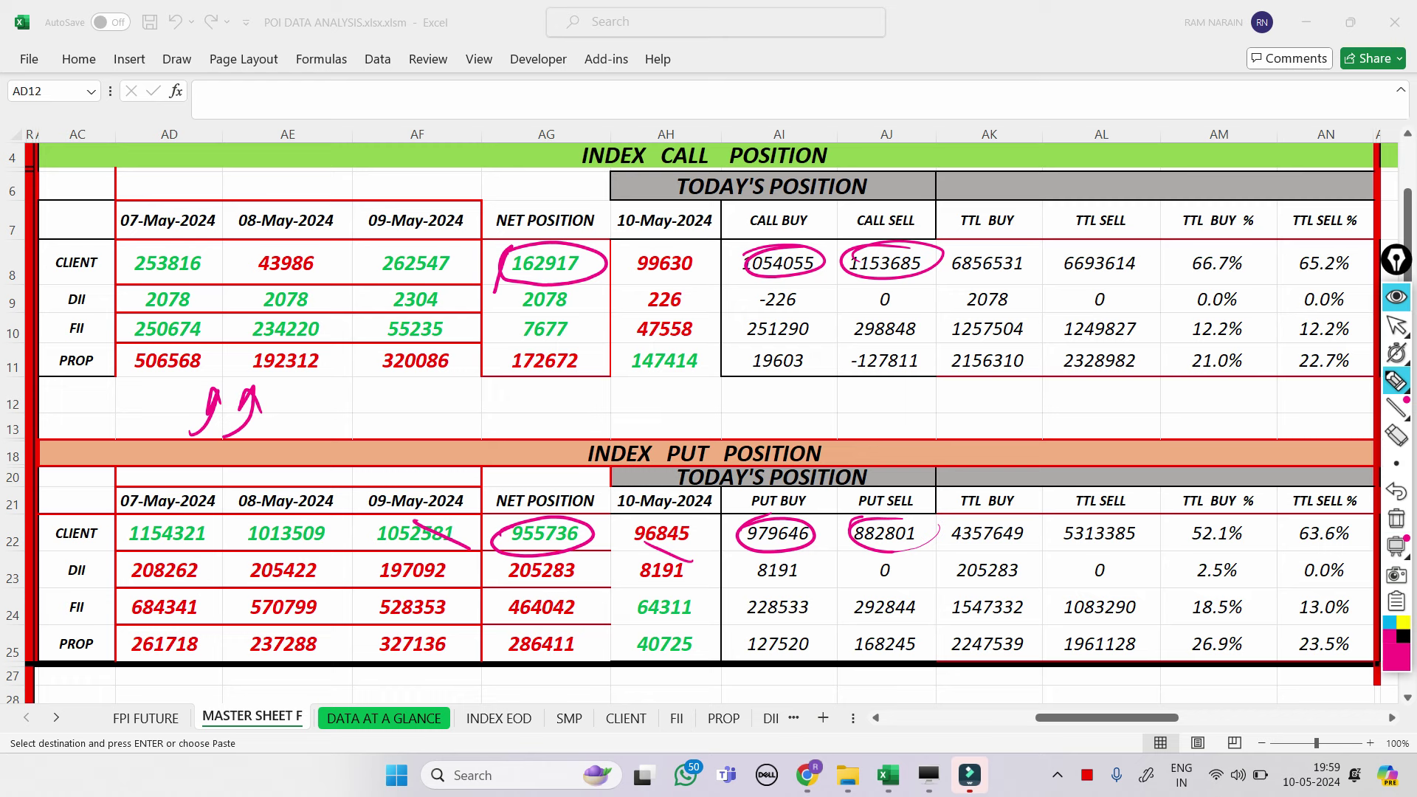
pyautogui.click(1396, 519)
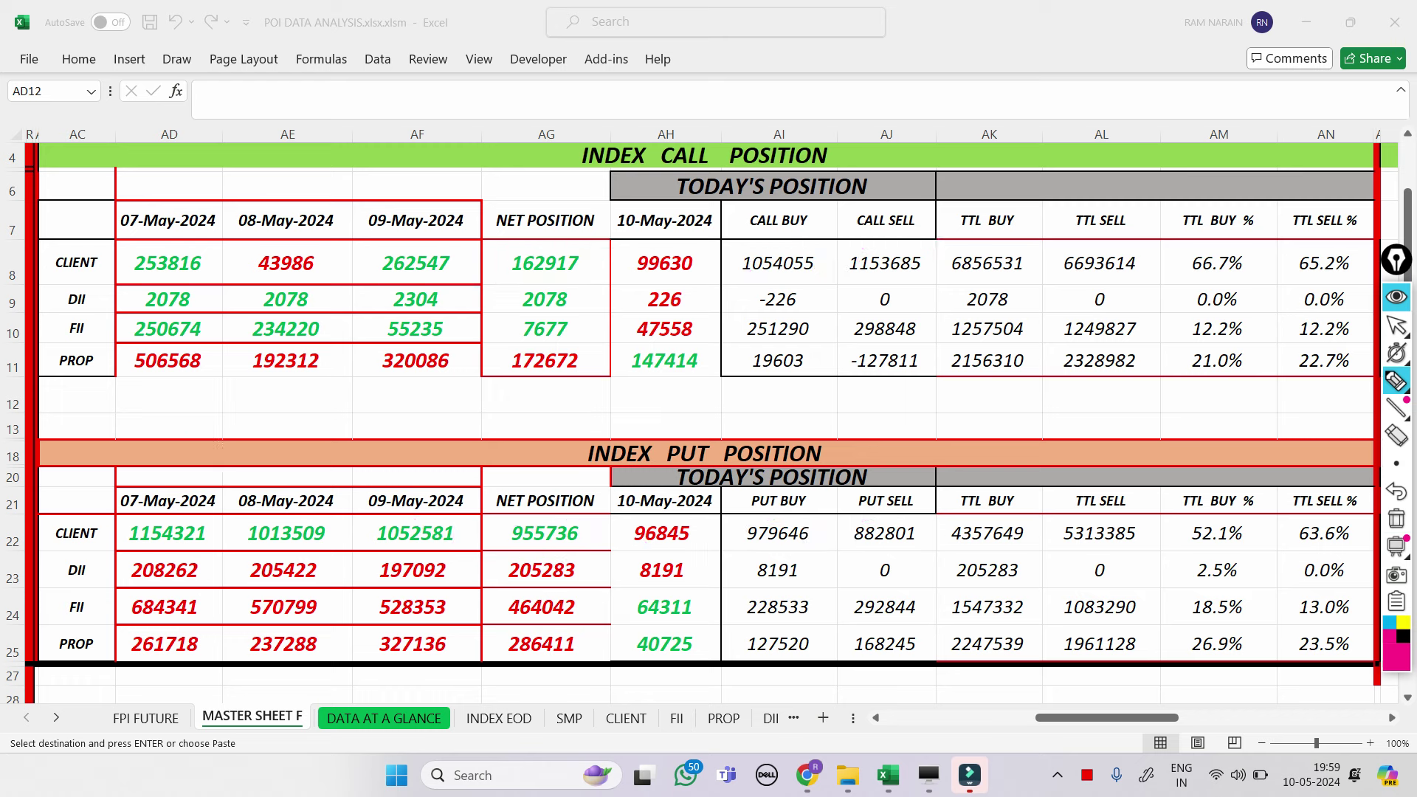
# - Circle DII's net put position with an arrow to its 10-May value, and circle FII's TTL BUY and TTL SELL calls with arrows
pyautogui.moveTo(507, 565)
pyautogui.mouseDown()
pyautogui.moveTo(587, 583)
pyautogui.moveTo(504, 571)
pyautogui.moveTo(622, 572)
pyautogui.moveTo(594, 584)
pyautogui.mouseUp()
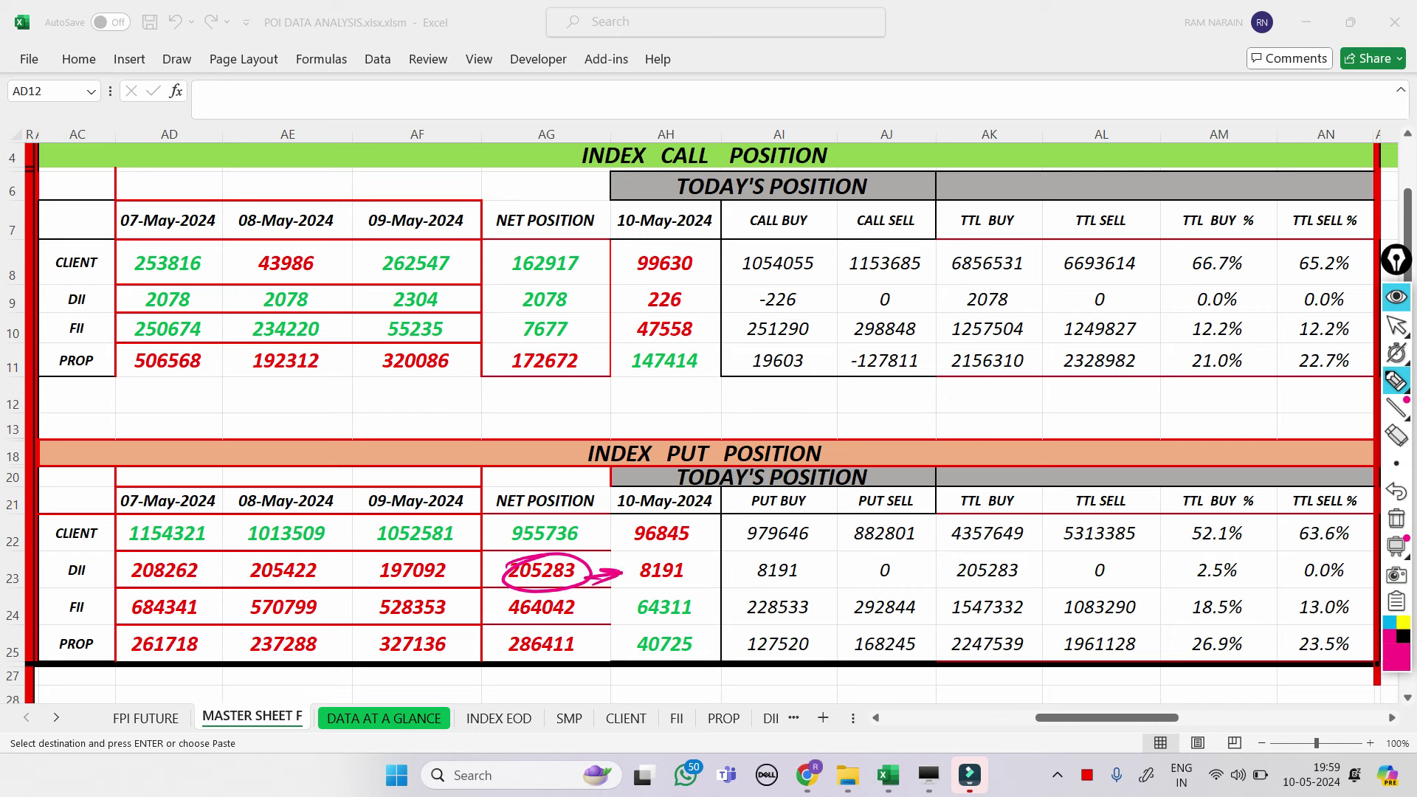
pyautogui.moveTo(950, 323)
pyautogui.mouseDown()
pyautogui.moveTo(1036, 316)
pyautogui.moveTo(968, 344)
pyautogui.moveTo(940, 301)
pyautogui.moveTo(956, 315)
pyautogui.mouseUp()
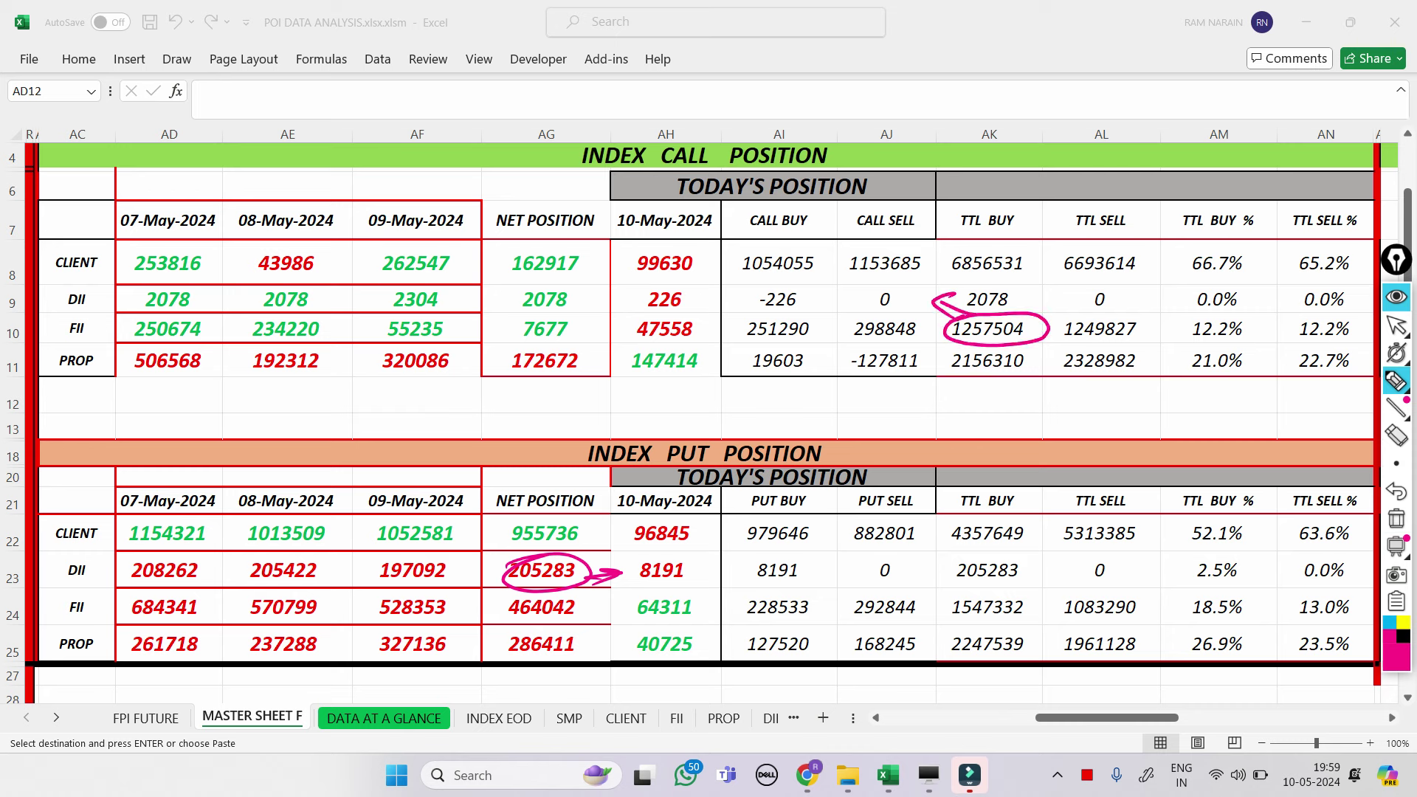
pyautogui.moveTo(1063, 318)
pyautogui.mouseDown()
pyautogui.moveTo(1125, 313)
pyautogui.moveTo(1100, 343)
pyautogui.moveTo(1066, 317)
pyautogui.moveTo(1057, 280)
pyautogui.moveTo(1069, 302)
pyautogui.mouseUp()
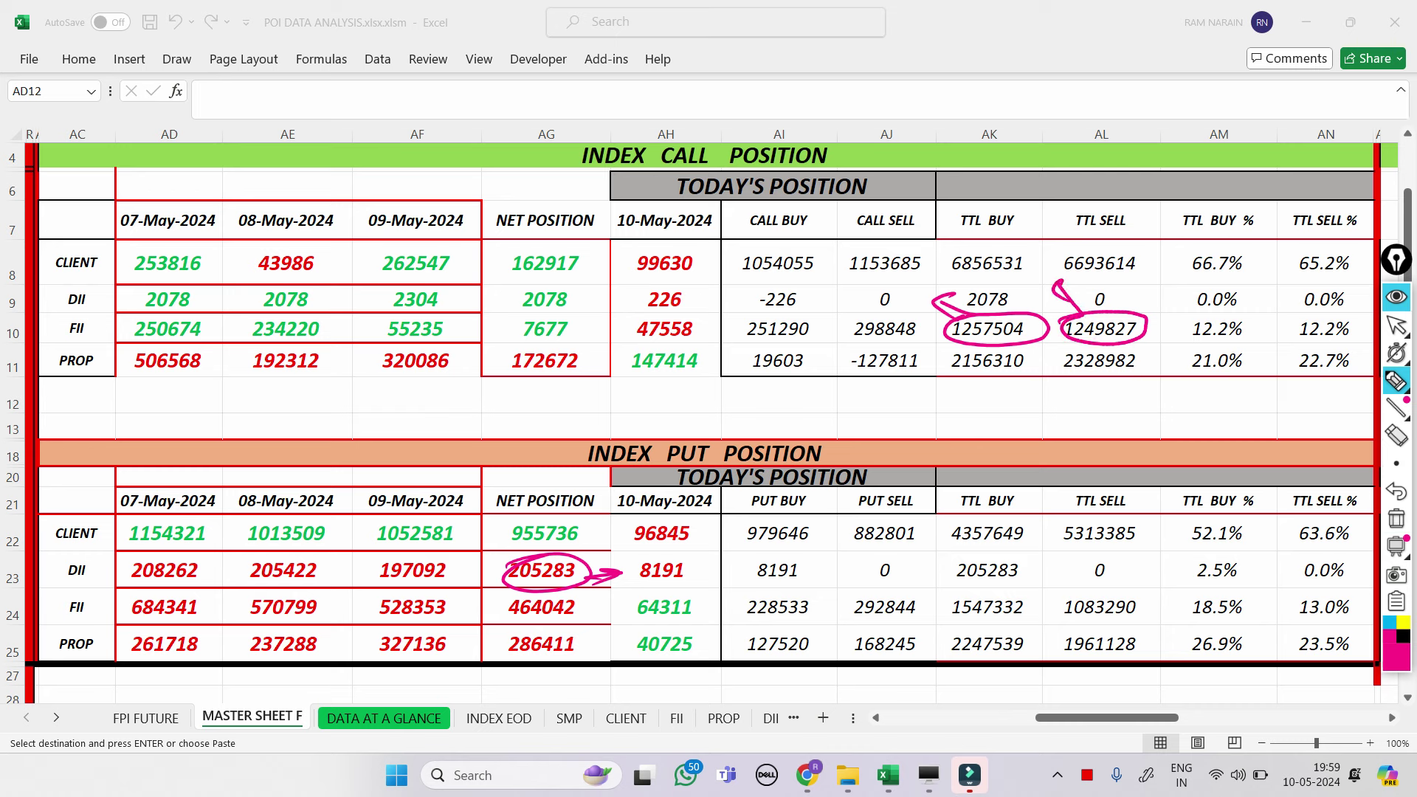
pyautogui.moveTo(1037, 341)
pyautogui.mouseDown()
pyautogui.moveTo(1045, 373)
pyautogui.moveTo(1032, 367)
pyautogui.moveTo(1054, 354)
pyautogui.mouseUp()
pyautogui.moveTo(1141, 337); pyautogui.dragTo(1167, 371)
pyautogui.moveTo(1161, 358); pyautogui.dragTo(1172, 361)
# - Handwrite a note between the call and put tables starting with 23 and 5000 and ending with call, underlining its parts
pyautogui.moveTo(426, 400)
pyautogui.mouseDown()
pyautogui.moveTo(458, 421)
pyautogui.moveTo(468, 406)
pyautogui.moveTo(453, 425)
pyautogui.mouseUp()
pyautogui.moveTo(533, 387); pyautogui.dragTo(515, 417)
pyautogui.moveTo(531, 389); pyautogui.dragTo(633, 391)
pyautogui.moveTo(546, 422)
pyautogui.mouseDown()
pyautogui.moveTo(670, 400)
pyautogui.moveTo(662, 412)
pyautogui.mouseUp()
pyautogui.moveTo(677, 388)
pyautogui.mouseDown()
pyautogui.moveTo(705, 387)
pyautogui.moveTo(692, 425)
pyautogui.mouseUp()
pyautogui.moveTo(705, 405); pyautogui.dragTo(756, 402)
pyautogui.moveTo(688, 429)
pyautogui.mouseDown()
pyautogui.moveTo(863, 402)
pyautogui.moveTo(870, 425)
pyautogui.moveTo(888, 416)
pyautogui.mouseUp()
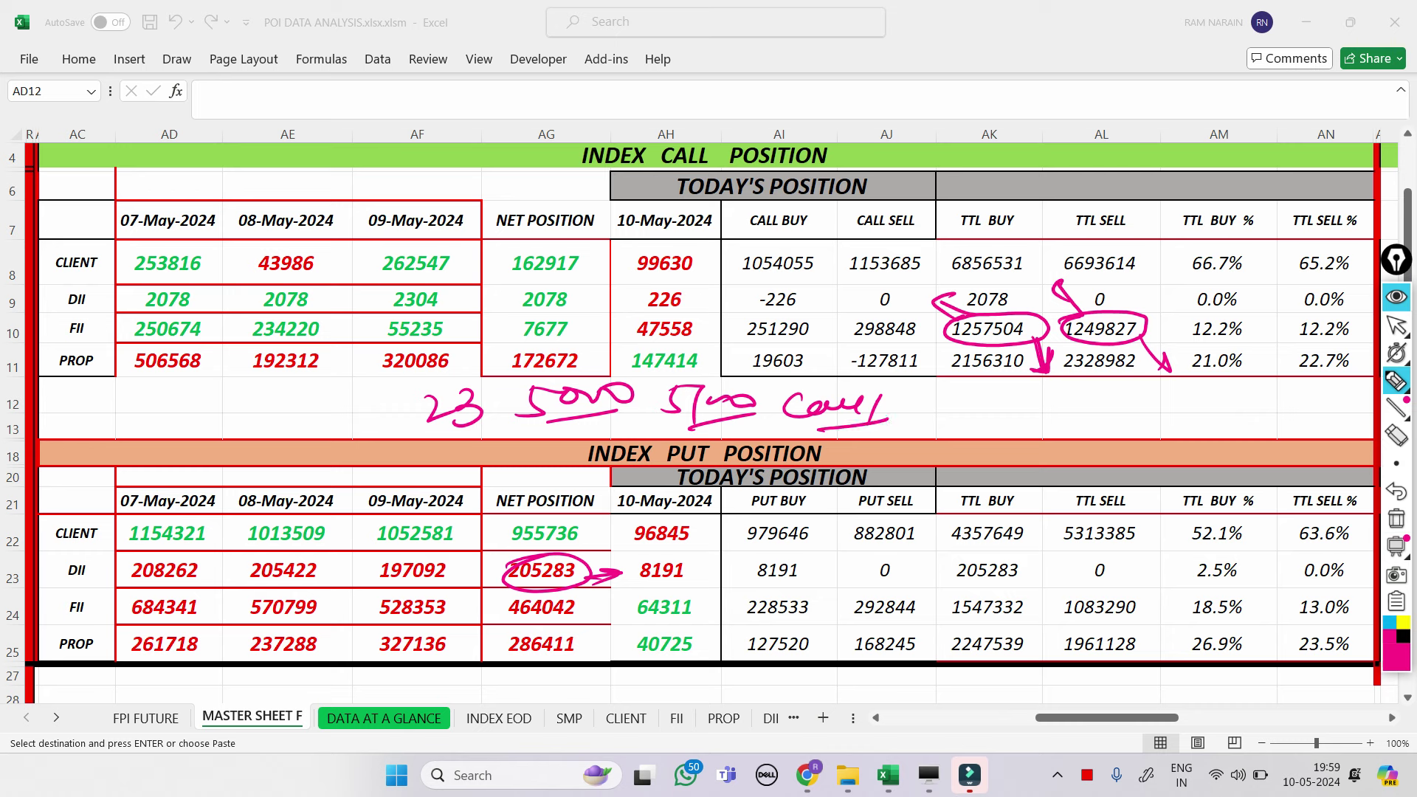
# - Extend the arrow from FII's TTL SELL call value and add more handwritten figures with a curved stroke before the note
pyautogui.moveTo(1160, 370); pyautogui.dragTo(1211, 386)
pyautogui.moveTo(1193, 372); pyautogui.dragTo(1186, 397)
pyautogui.moveTo(200, 403)
pyautogui.mouseDown()
pyautogui.moveTo(234, 424)
pyautogui.moveTo(267, 418)
pyautogui.mouseUp()
pyautogui.moveTo(272, 390)
pyautogui.mouseDown()
pyautogui.moveTo(271, 432)
pyautogui.moveTo(336, 395)
pyautogui.mouseUp()
pyautogui.moveTo(281, 421)
pyautogui.mouseDown()
pyautogui.moveTo(410, 412)
pyautogui.moveTo(369, 391)
pyautogui.mouseUp()
pyautogui.moveTo(125, 435)
pyautogui.mouseDown()
pyautogui.moveTo(183, 389)
pyautogui.moveTo(210, 403)
pyautogui.mouseUp()
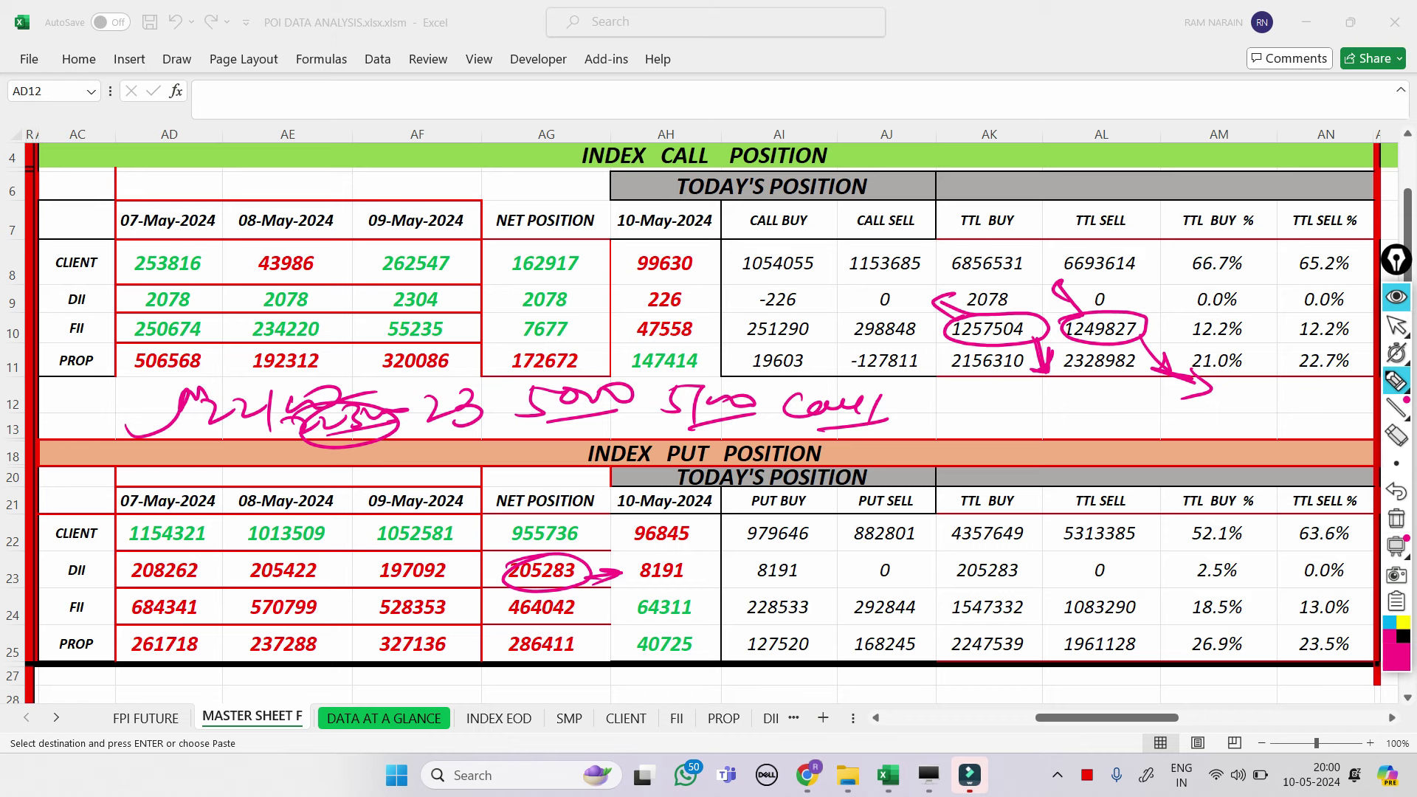
# - Circle FII's TTL BUY and TTL SELL values in the Index Put Position table and add arrows to them
pyautogui.moveTo(960, 594)
pyautogui.mouseDown()
pyautogui.moveTo(1055, 620)
pyautogui.moveTo(932, 569)
pyautogui.mouseUp()
pyautogui.moveTo(1100, 594)
pyautogui.mouseDown()
pyautogui.moveTo(1063, 636)
pyautogui.moveTo(1137, 600)
pyautogui.mouseUp()
pyautogui.moveTo(1127, 621); pyautogui.dragTo(1176, 657)
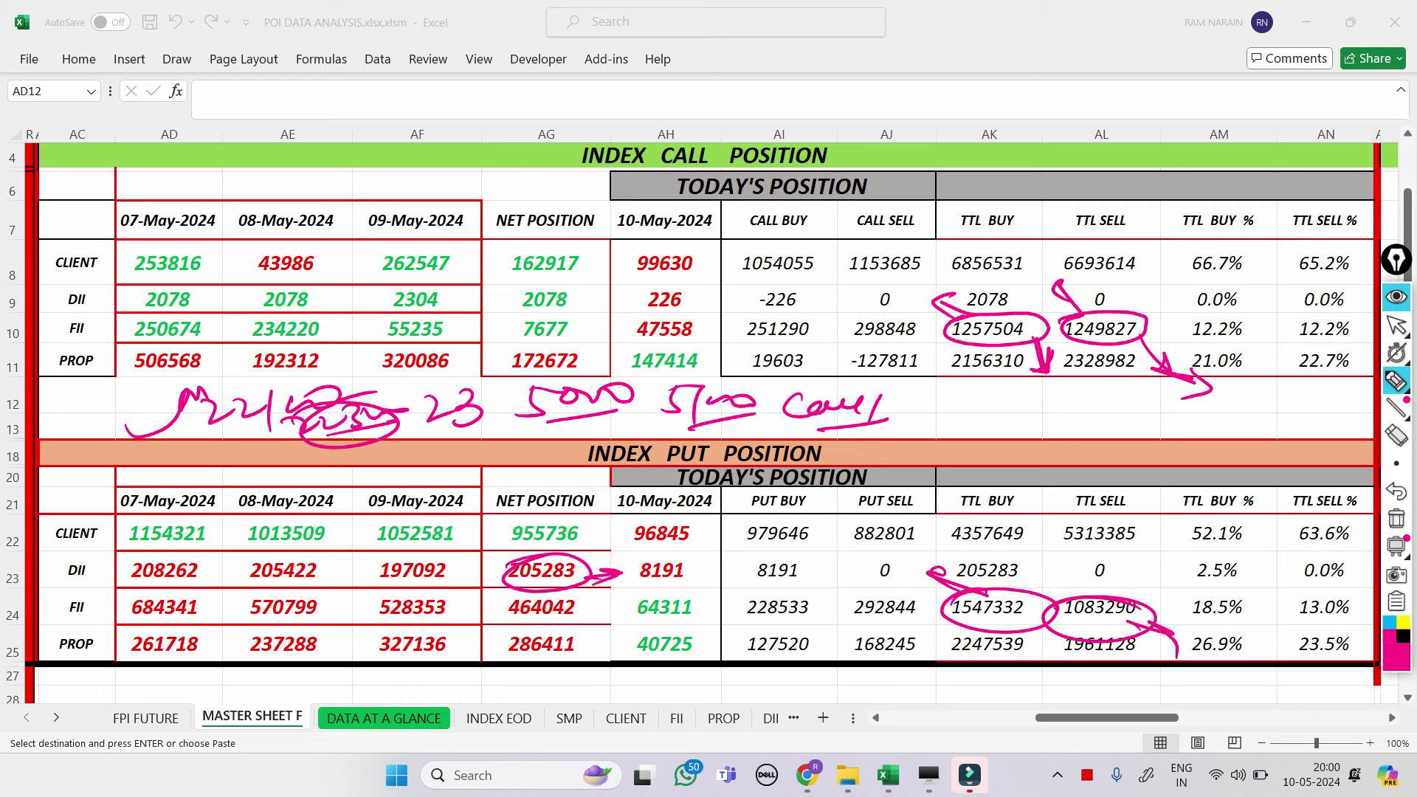
# - Clear the ink, and circle FII's net positions in the call and put tables, adding an arrow to the put value
pyautogui.click(1396, 519)
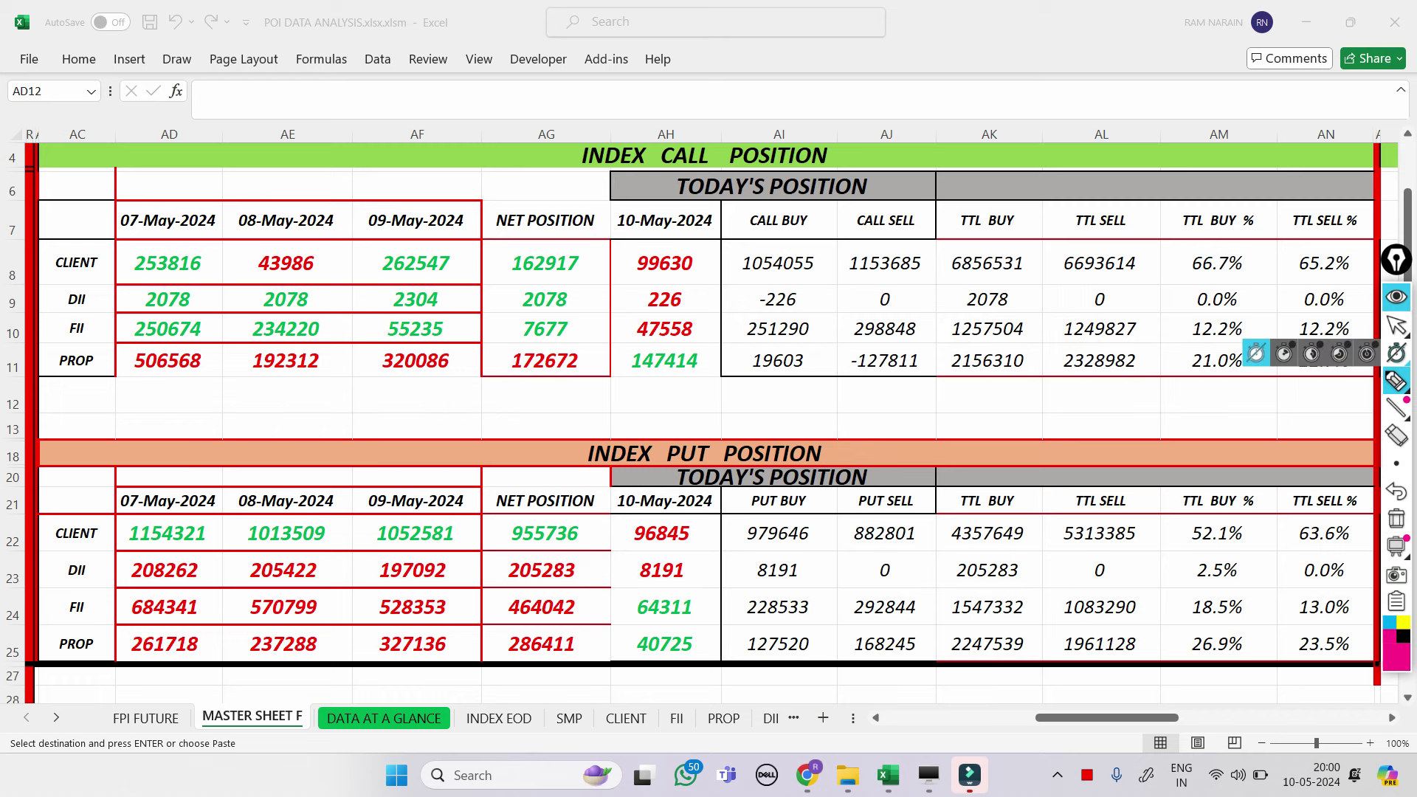
pyautogui.click(1396, 326)
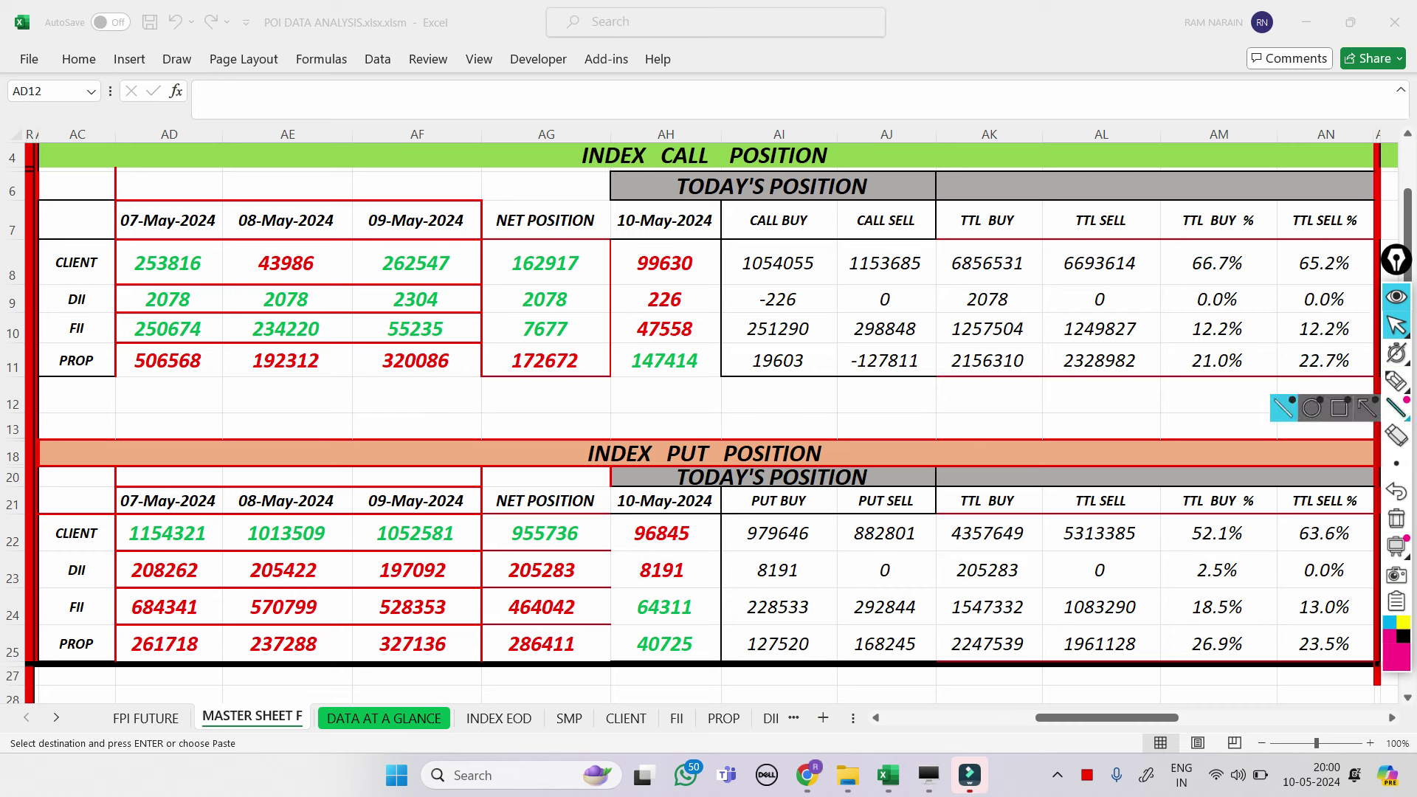
pyautogui.moveTo(1395, 407)
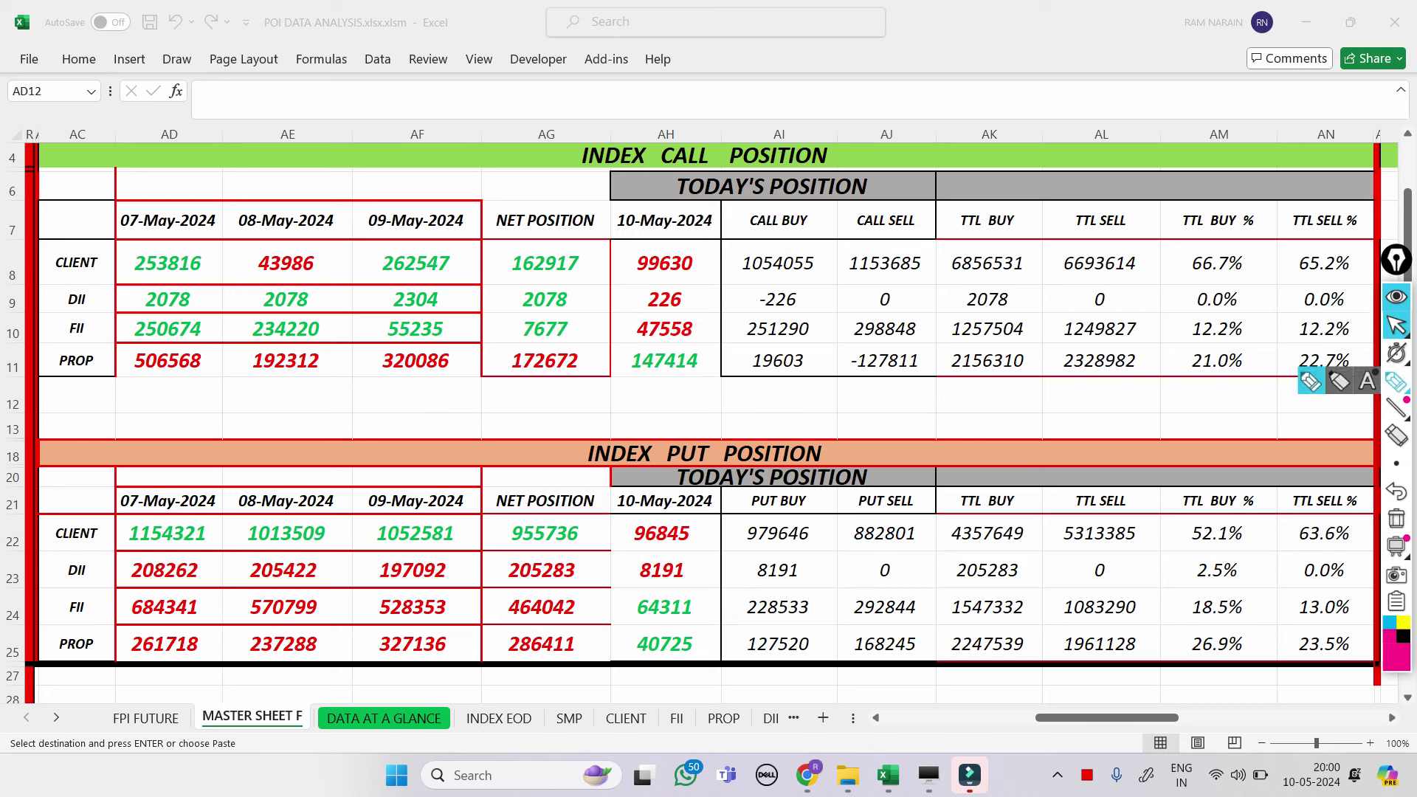
pyautogui.click(1396, 382)
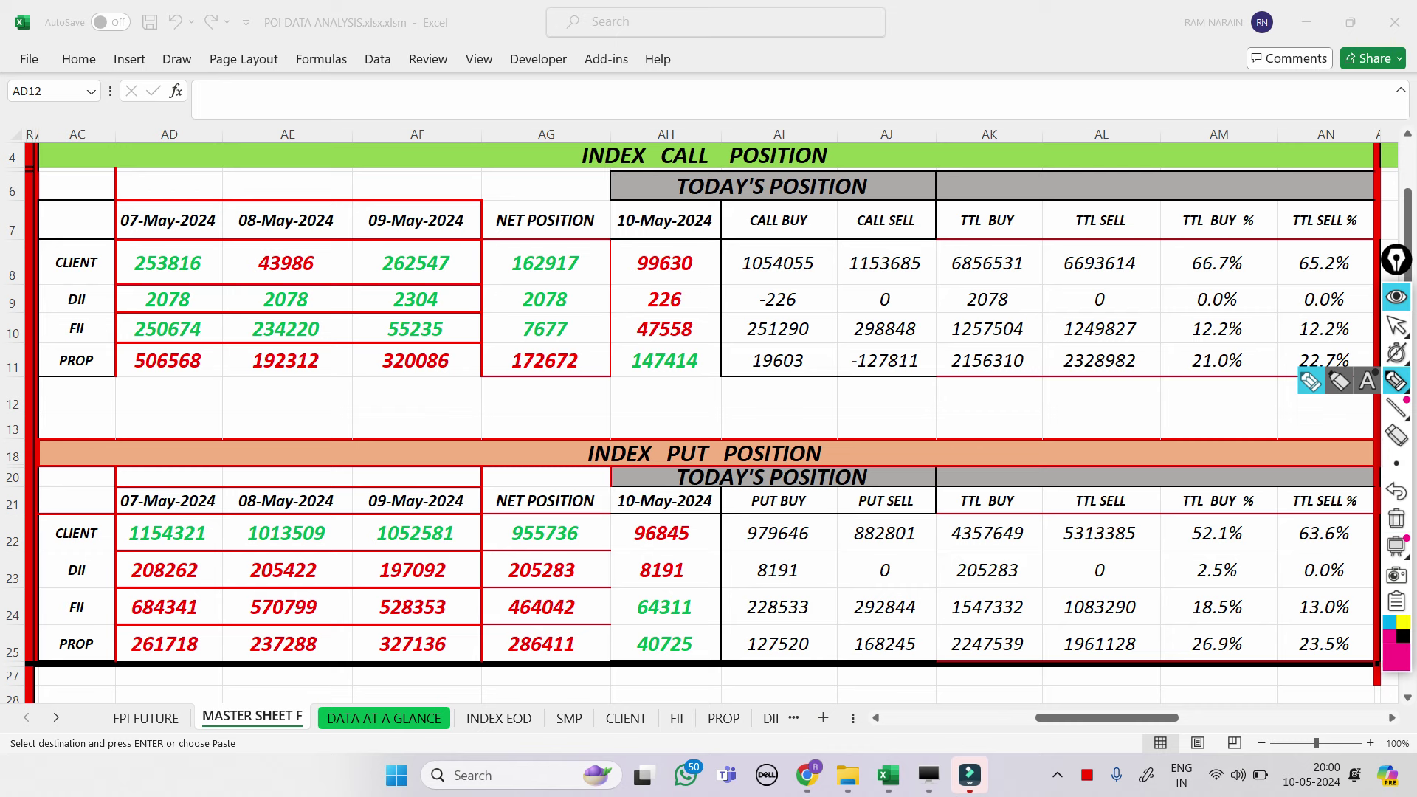
pyautogui.moveTo(510, 319)
pyautogui.mouseDown()
pyautogui.moveTo(587, 346)
pyautogui.moveTo(561, 304)
pyautogui.mouseUp()
pyautogui.moveTo(496, 607)
pyautogui.mouseDown()
pyautogui.moveTo(511, 594)
pyautogui.moveTo(591, 614)
pyautogui.moveTo(493, 599)
pyautogui.moveTo(478, 631)
pyautogui.moveTo(505, 632)
pyautogui.mouseUp()
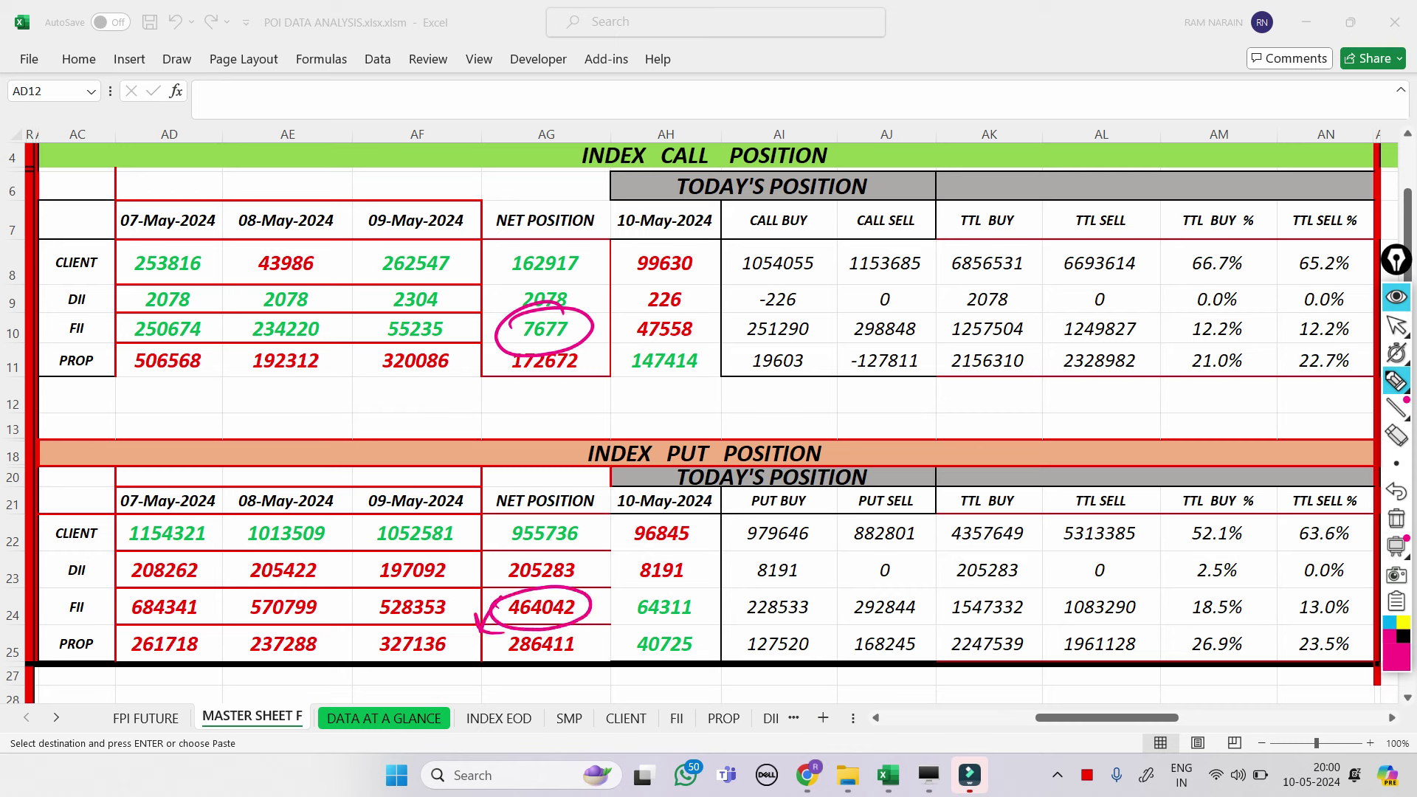
# - Handwrite the note "1.58 put" between the call and put tables and underline both parts
pyautogui.moveTo(249, 380); pyautogui.dragTo(244, 414)
pyautogui.click(254, 397)
pyautogui.moveTo(279, 381); pyautogui.dragTo(265, 410)
pyautogui.moveTo(299, 380)
pyautogui.mouseDown()
pyautogui.moveTo(288, 398)
pyautogui.moveTo(301, 380)
pyautogui.mouseUp()
pyautogui.moveTo(230, 429)
pyautogui.mouseDown()
pyautogui.moveTo(314, 404)
pyautogui.moveTo(337, 417)
pyautogui.moveTo(381, 392)
pyautogui.moveTo(406, 399)
pyautogui.mouseUp()
pyautogui.moveTo(412, 379)
pyautogui.mouseDown()
pyautogui.moveTo(411, 411)
pyautogui.moveTo(374, 419)
pyautogui.moveTo(404, 415)
pyautogui.mouseUp()
# - Add a second arrow to FII's net put position, and circle FII's TTL BUY calls with an arrow
pyautogui.moveTo(587, 622); pyautogui.dragTo(618, 641)
pyautogui.moveTo(618, 640); pyautogui.dragTo(601, 648)
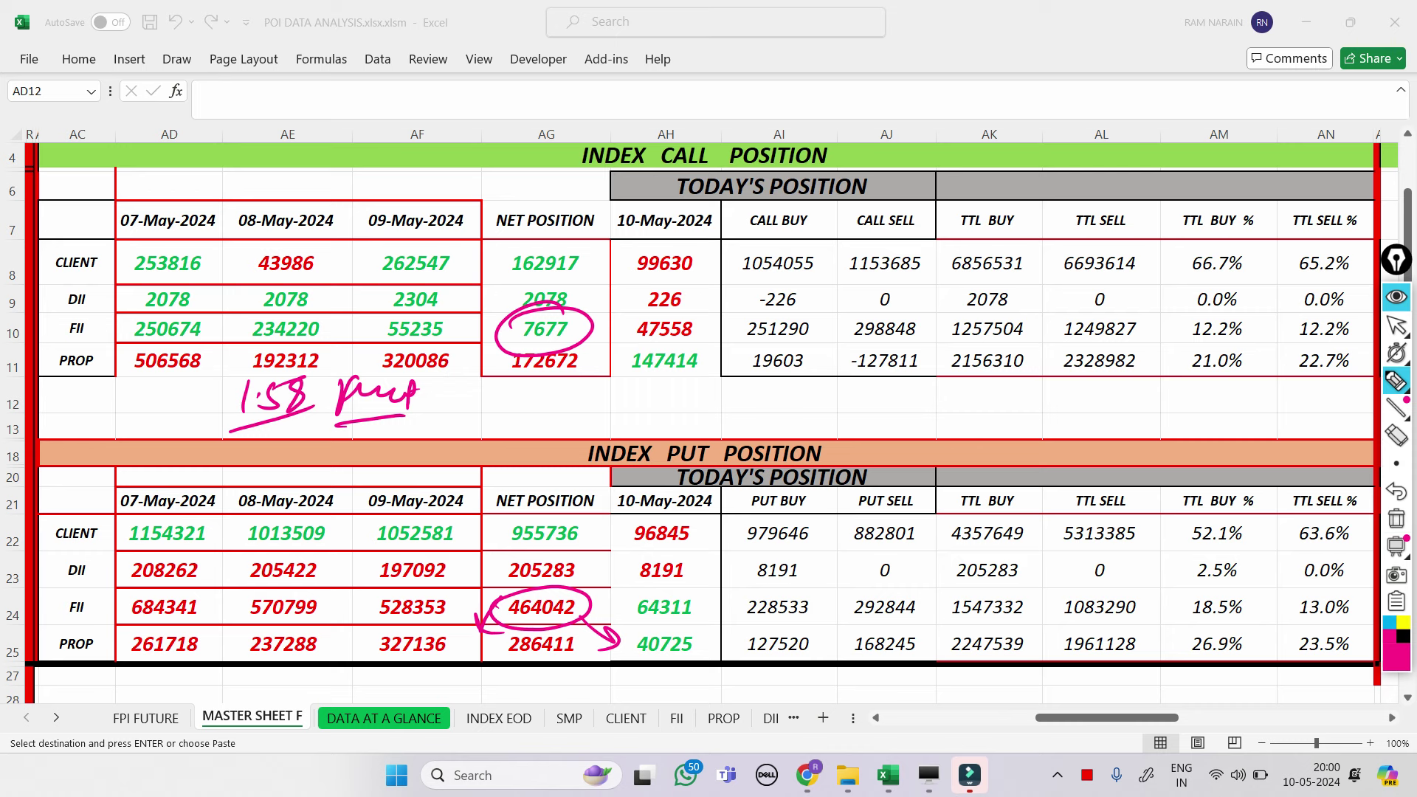
pyautogui.moveTo(949, 316)
pyautogui.mouseDown()
pyautogui.moveTo(1030, 334)
pyautogui.moveTo(945, 315)
pyautogui.moveTo(915, 290)
pyautogui.mouseUp()
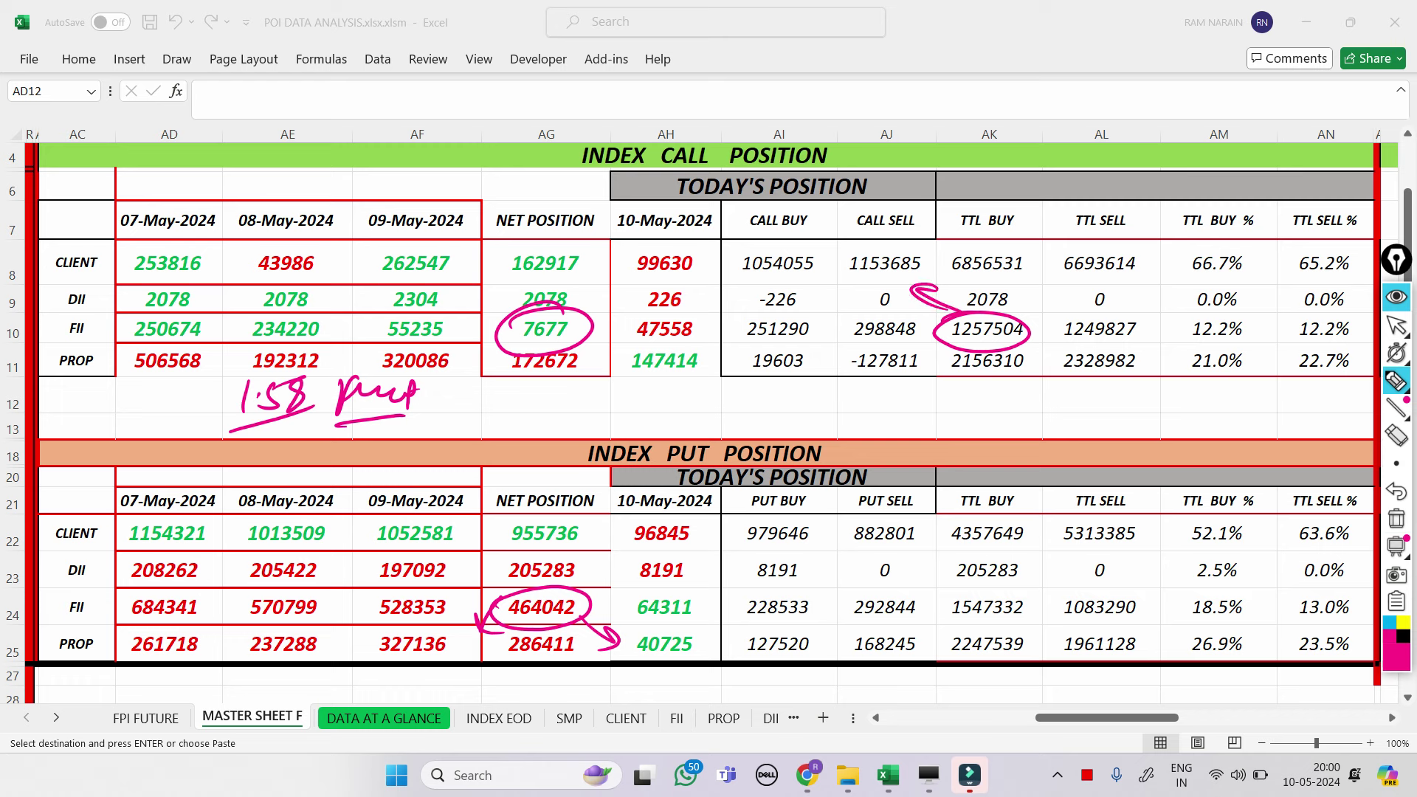
# - Clear the ink, and mark FII's net put position and TTL BUY calls afresh with circles and arrows
pyautogui.click(1395, 519)
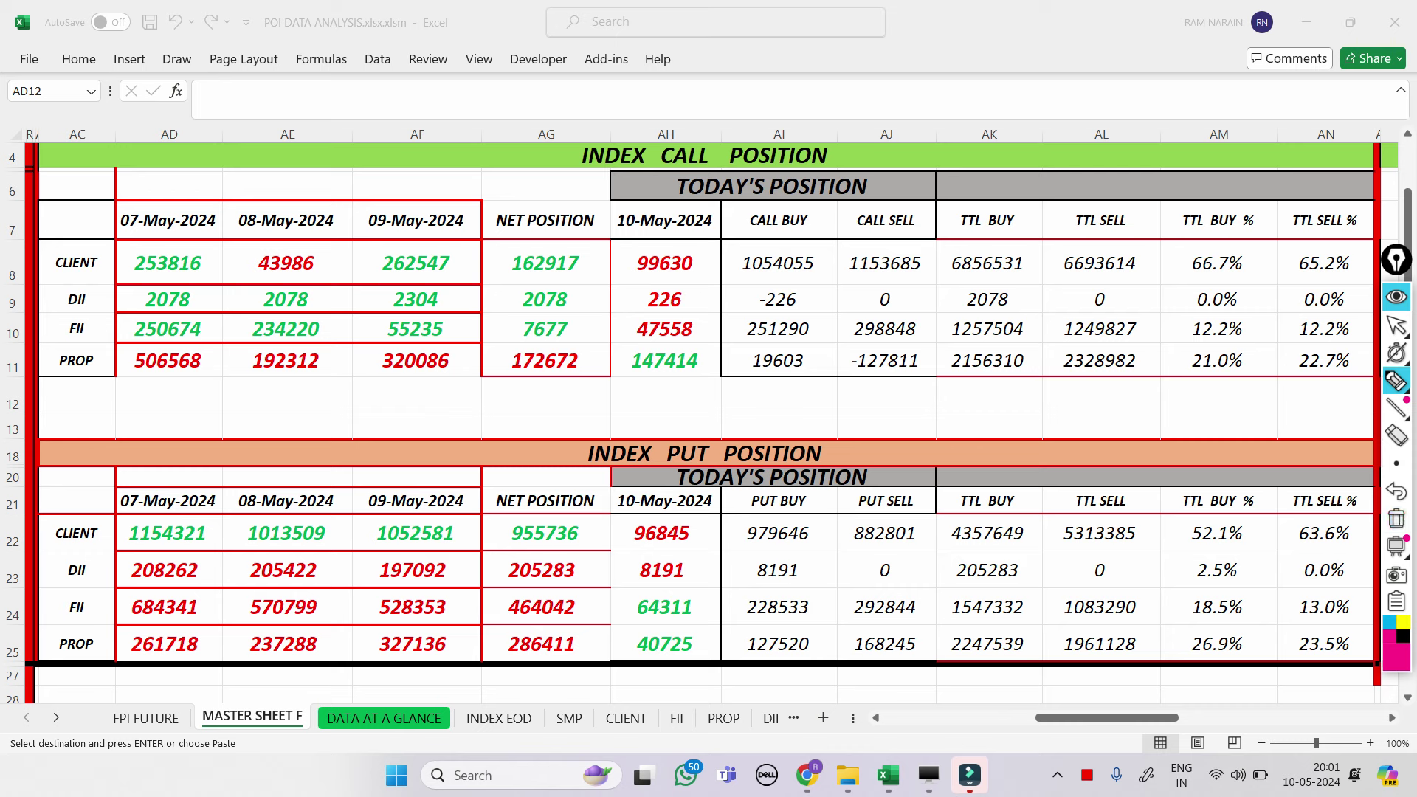
pyautogui.moveTo(598, 597)
pyautogui.mouseDown()
pyautogui.moveTo(504, 599)
pyautogui.moveTo(591, 604)
pyautogui.moveTo(627, 633)
pyautogui.mouseUp()
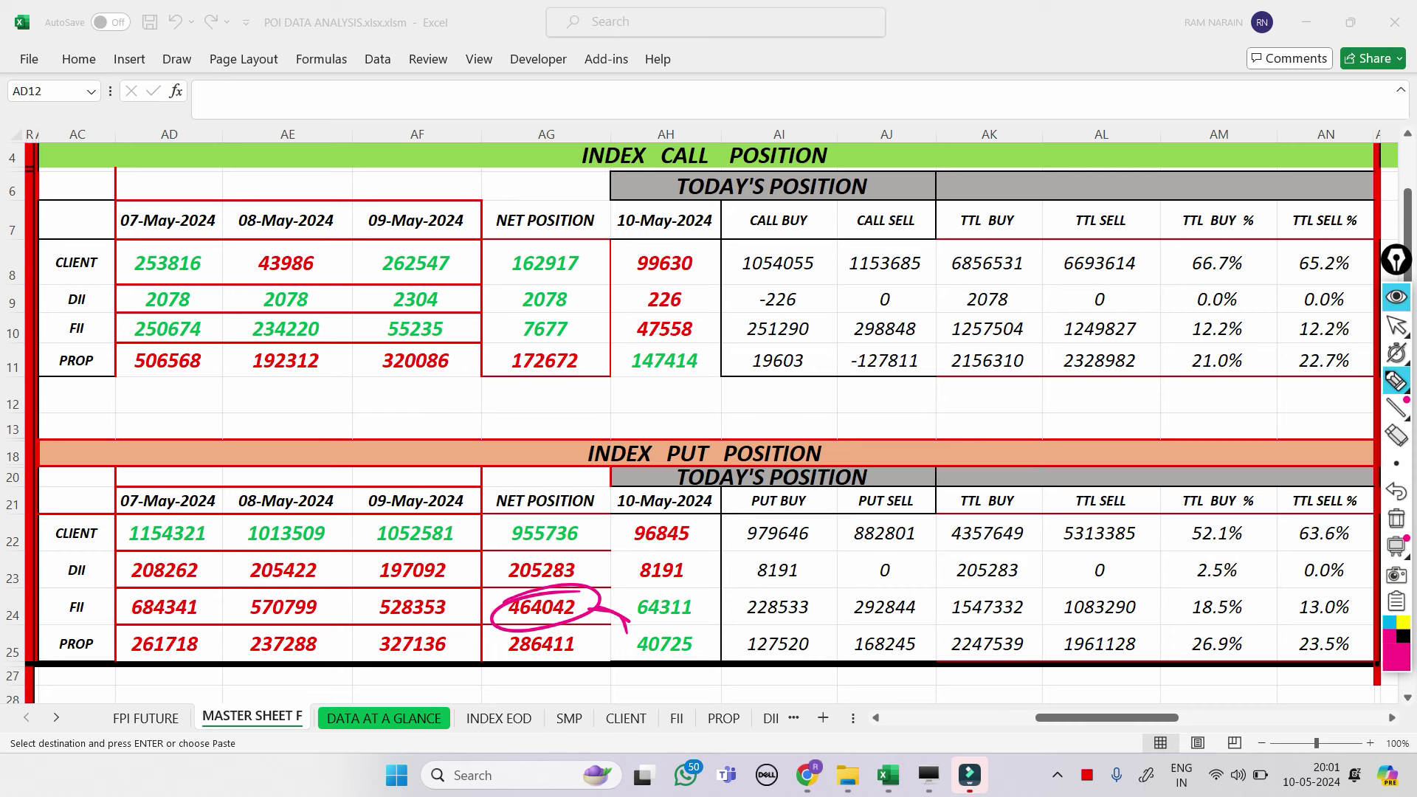
pyautogui.moveTo(1022, 310)
pyautogui.mouseDown()
pyautogui.moveTo(931, 308)
pyautogui.moveTo(941, 293)
pyautogui.mouseUp()
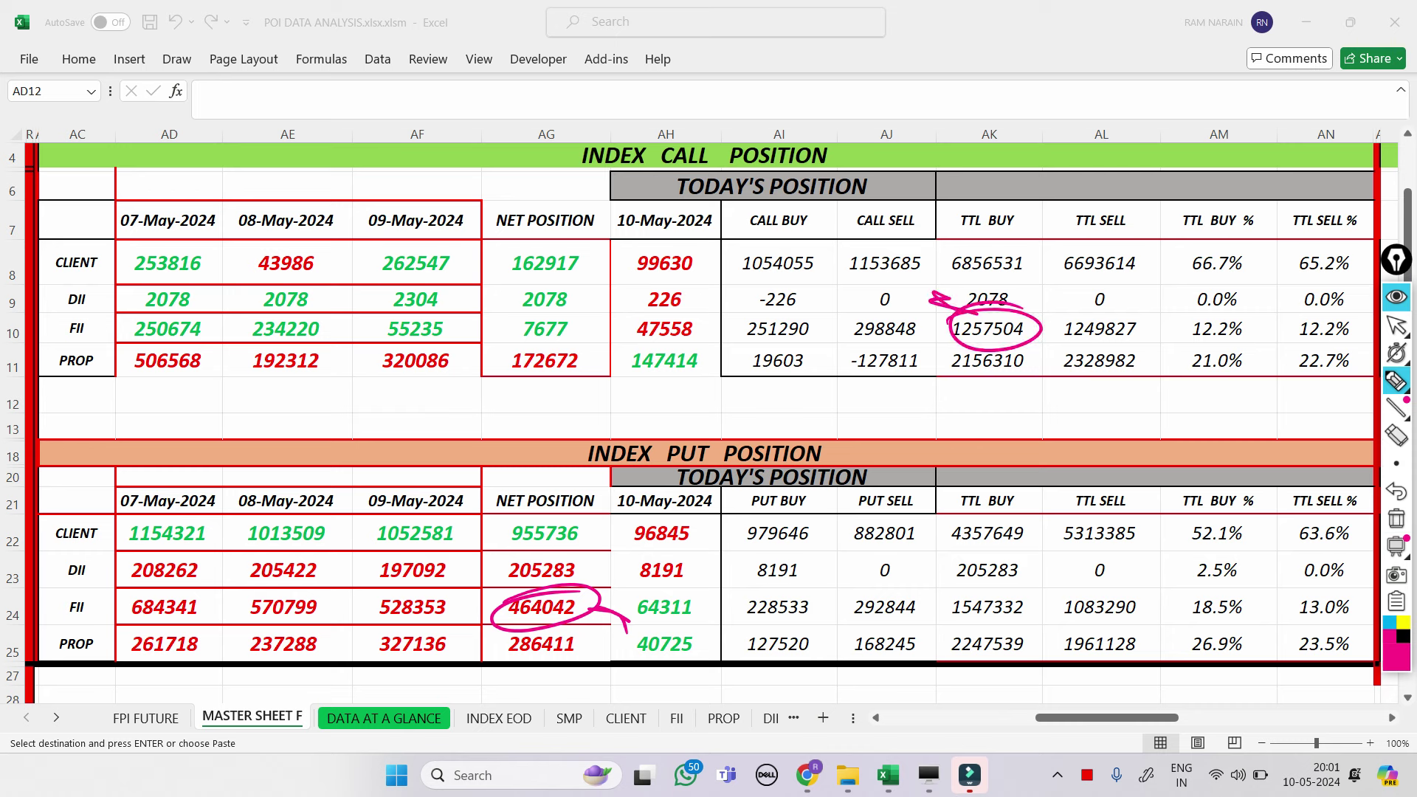
# - Clear the ink, circle PROP's 09-May-2024 call position, and handwrite an underlined "call" below the call table
pyautogui.click(1397, 519)
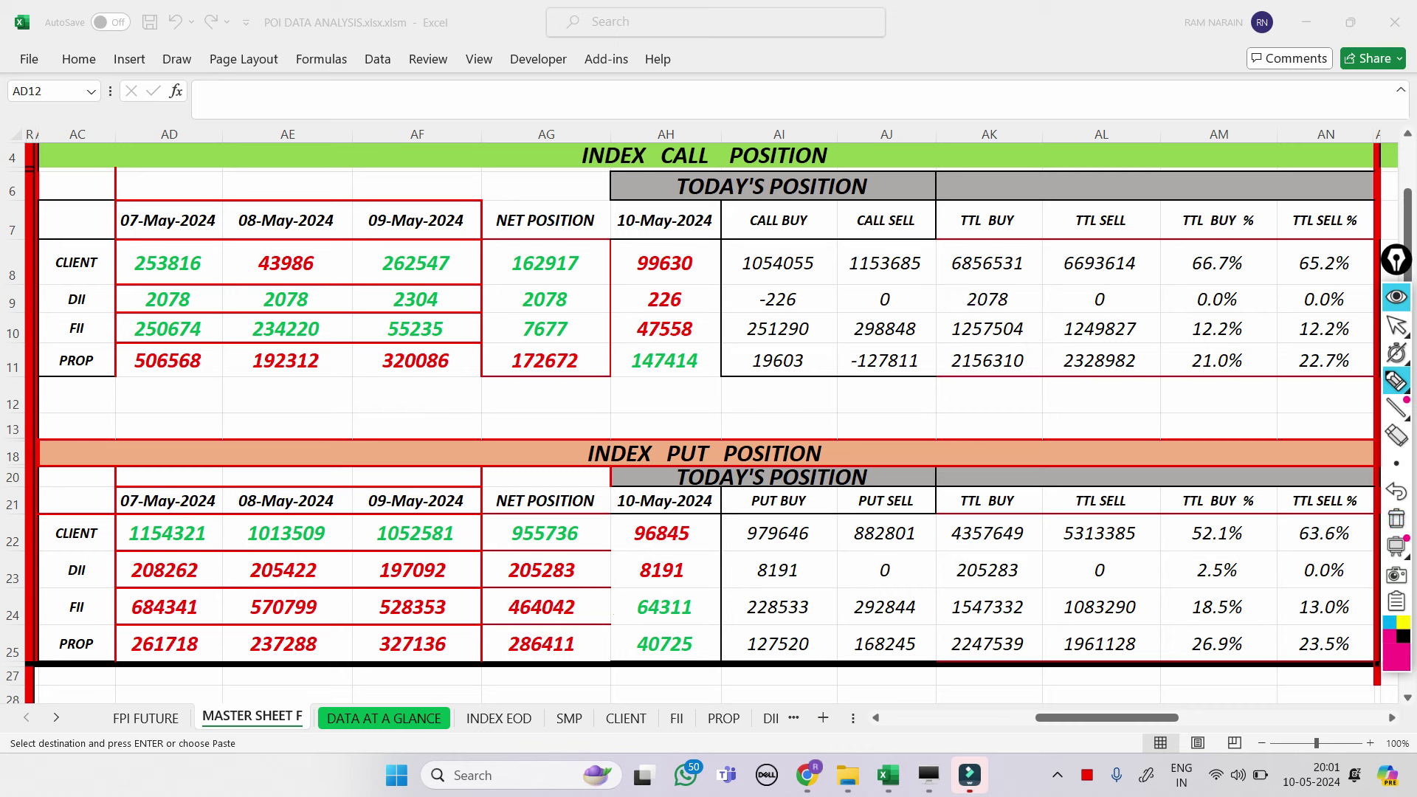
pyautogui.moveTo(374, 352)
pyautogui.mouseDown()
pyautogui.moveTo(476, 369)
pyautogui.moveTo(375, 351)
pyautogui.moveTo(365, 388)
pyautogui.mouseUp()
pyautogui.moveTo(182, 395)
pyautogui.mouseDown()
pyautogui.moveTo(208, 408)
pyautogui.moveTo(244, 390)
pyautogui.moveTo(238, 417)
pyautogui.mouseUp()
pyautogui.moveTo(176, 433); pyautogui.dragTo(246, 417)
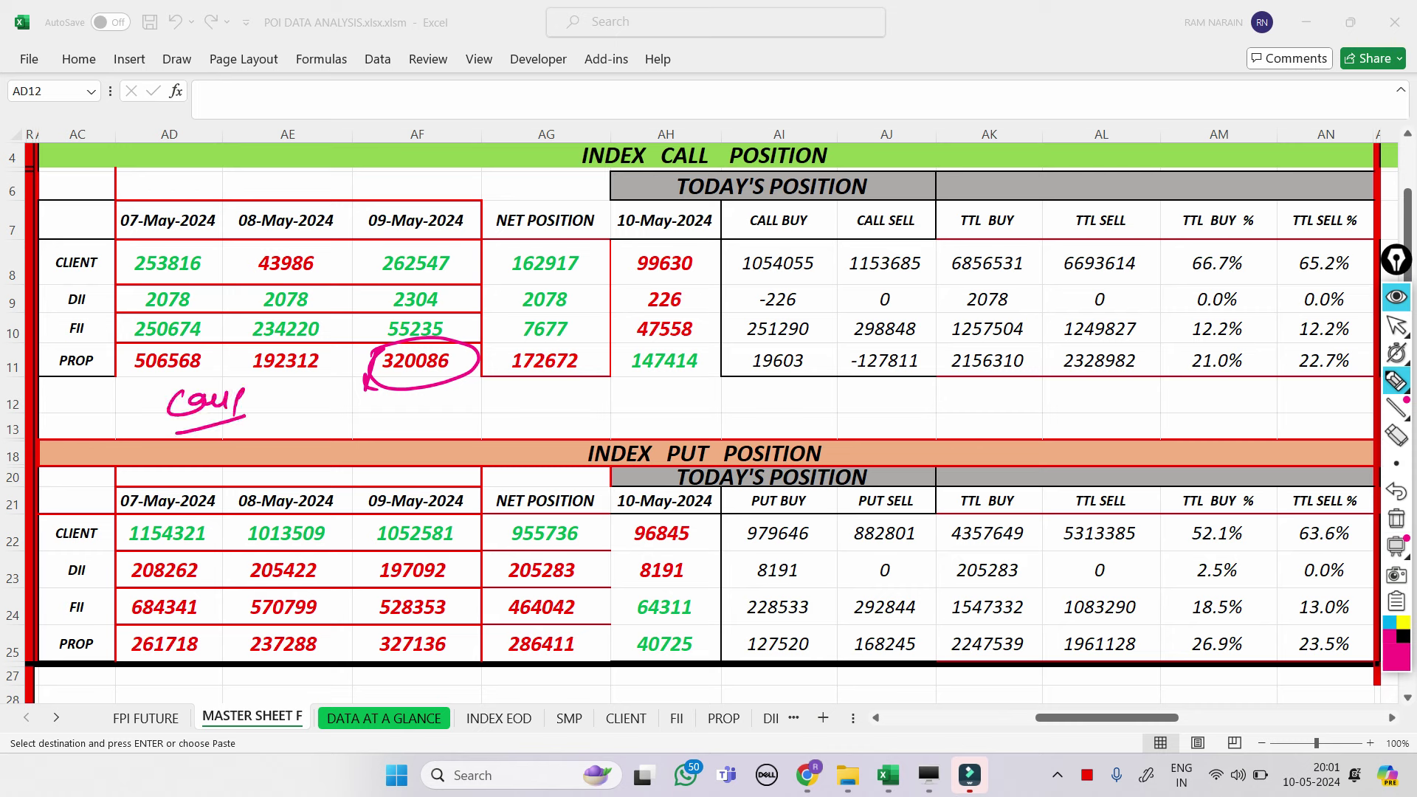
# - Circle PROP's CALL SELL value, box its 10-May and net call positions, and handwrite an underlined 1.72 beside the note
pyautogui.moveTo(845, 347)
pyautogui.mouseDown()
pyautogui.moveTo(935, 363)
pyautogui.moveTo(849, 341)
pyautogui.moveTo(841, 395)
pyautogui.mouseUp()
pyautogui.moveTo(627, 374)
pyautogui.mouseDown()
pyautogui.moveTo(710, 344)
pyautogui.moveTo(623, 382)
pyautogui.moveTo(649, 397)
pyautogui.moveTo(668, 380)
pyautogui.mouseUp()
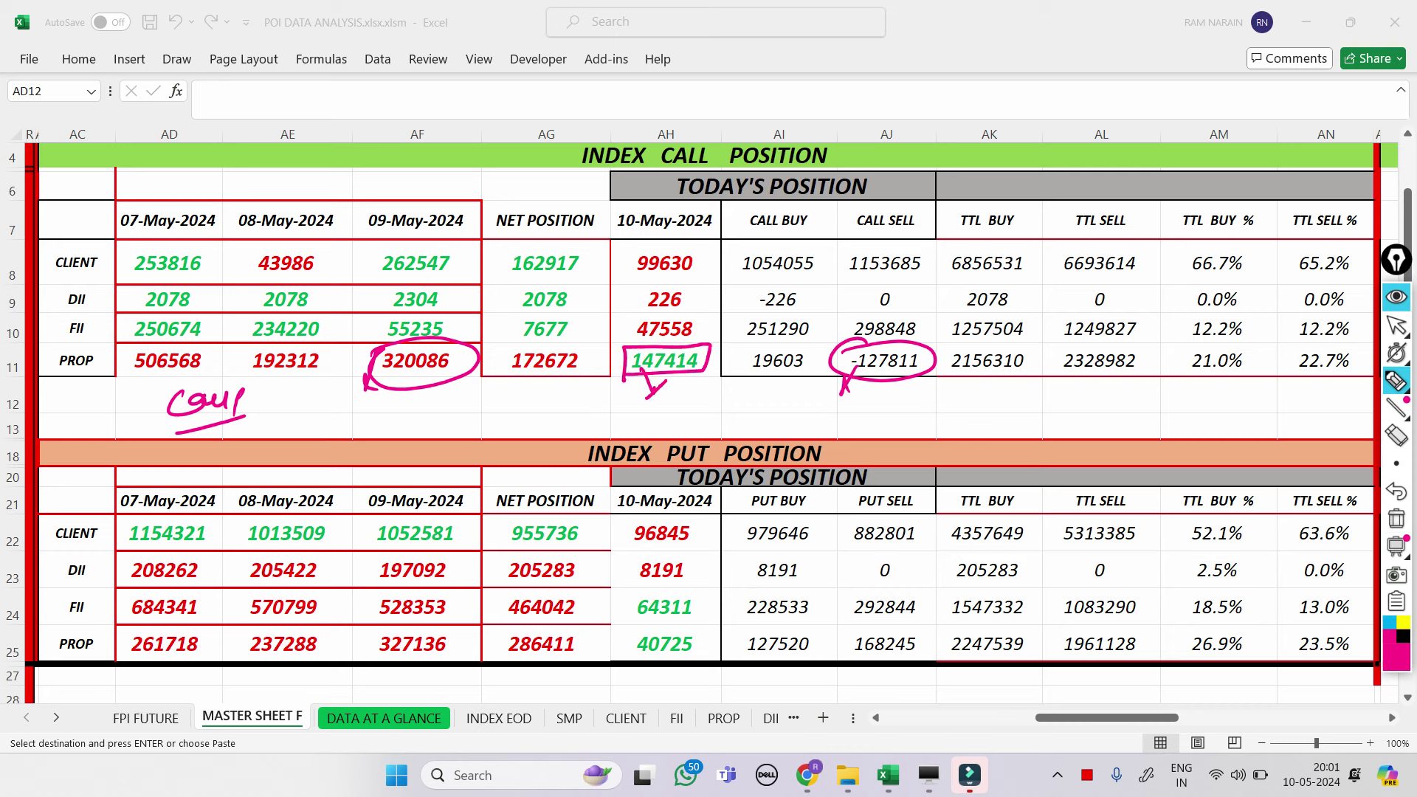
pyautogui.moveTo(500, 378)
pyautogui.mouseDown()
pyautogui.moveTo(594, 374)
pyautogui.moveTo(506, 344)
pyautogui.moveTo(504, 377)
pyautogui.mouseUp()
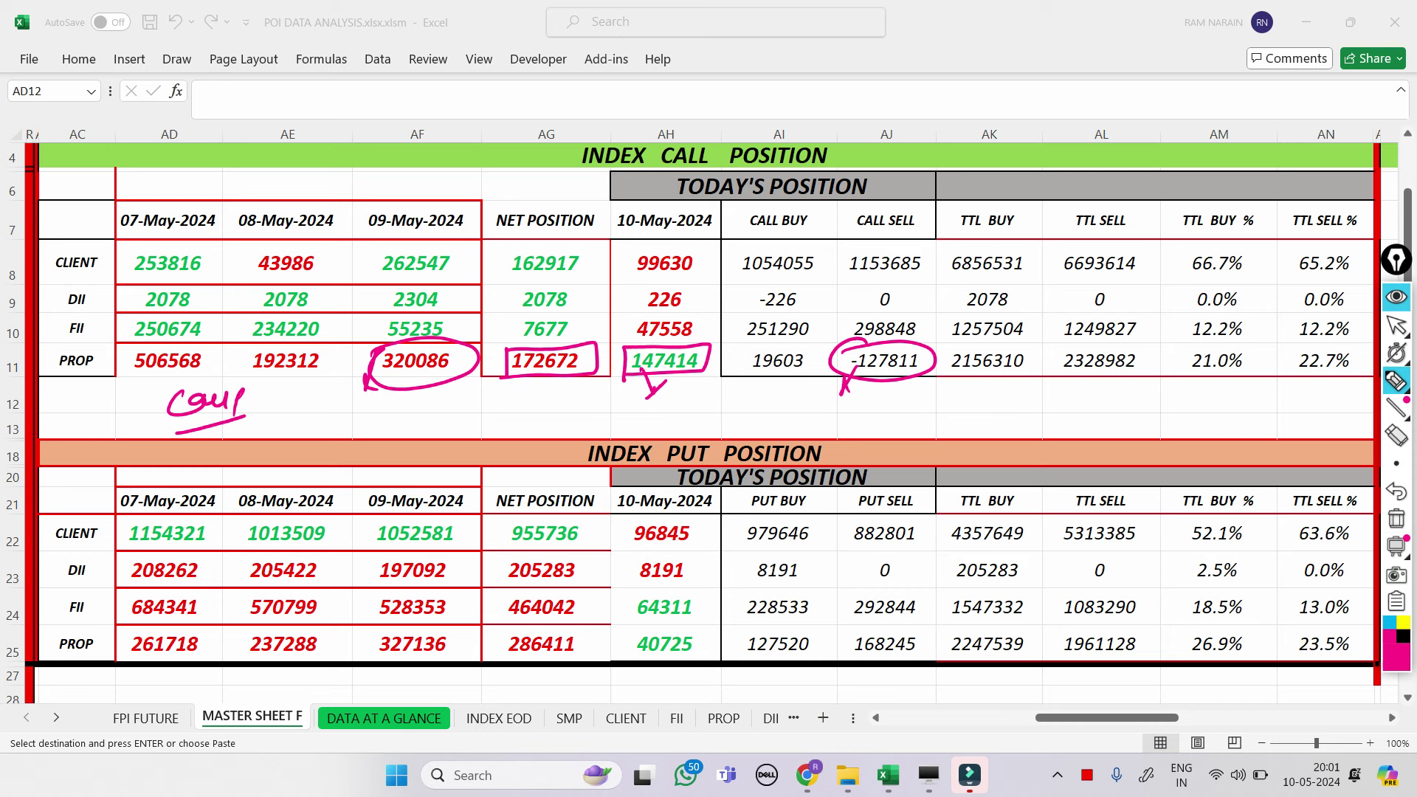
pyautogui.moveTo(296, 395)
pyautogui.mouseDown()
pyautogui.moveTo(297, 422)
pyautogui.moveTo(377, 411)
pyautogui.mouseUp()
pyautogui.click(306, 415)
# - Circle PROP's net position, 09-May-2024 and PUT SELL values in the Index Put Position table
pyautogui.moveTo(493, 636)
pyautogui.mouseDown()
pyautogui.moveTo(589, 641)
pyautogui.moveTo(492, 633)
pyautogui.mouseUp()
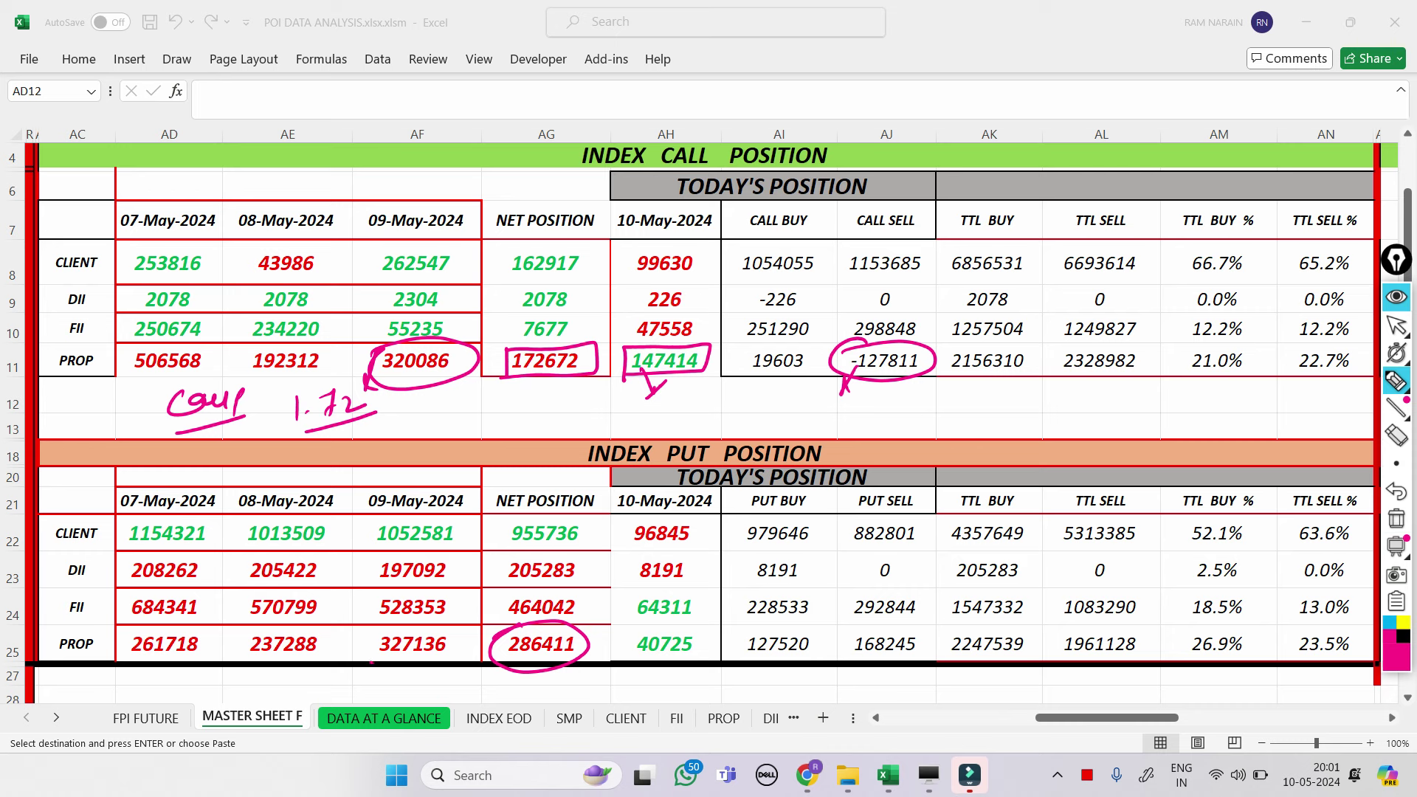
pyautogui.moveTo(371, 662)
pyautogui.mouseDown()
pyautogui.moveTo(461, 639)
pyautogui.moveTo(362, 646)
pyautogui.moveTo(361, 670)
pyautogui.moveTo(392, 674)
pyautogui.mouseUp()
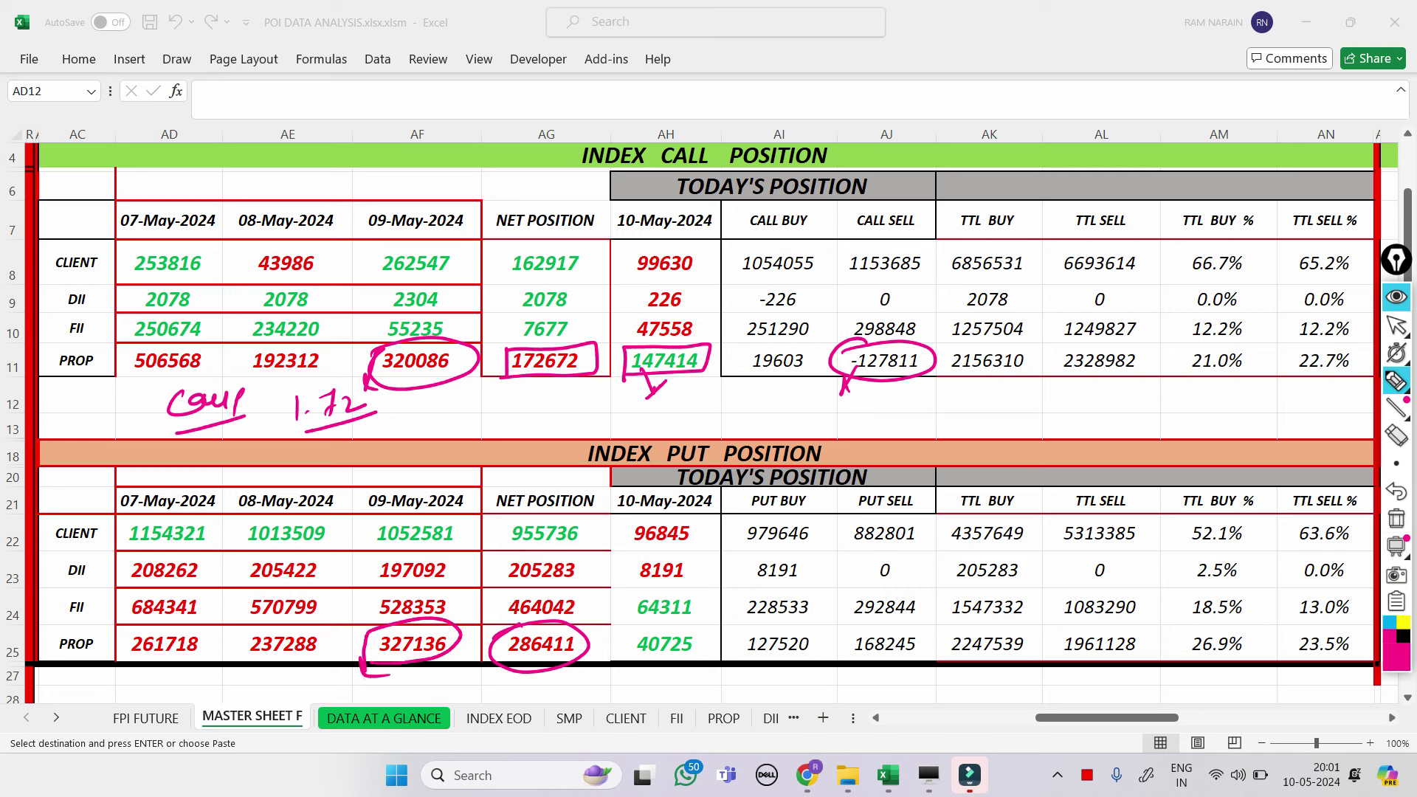
pyautogui.moveTo(844, 635)
pyautogui.mouseDown()
pyautogui.moveTo(924, 635)
pyautogui.moveTo(856, 620)
pyautogui.moveTo(865, 678)
pyautogui.moveTo(884, 675)
pyautogui.mouseUp()
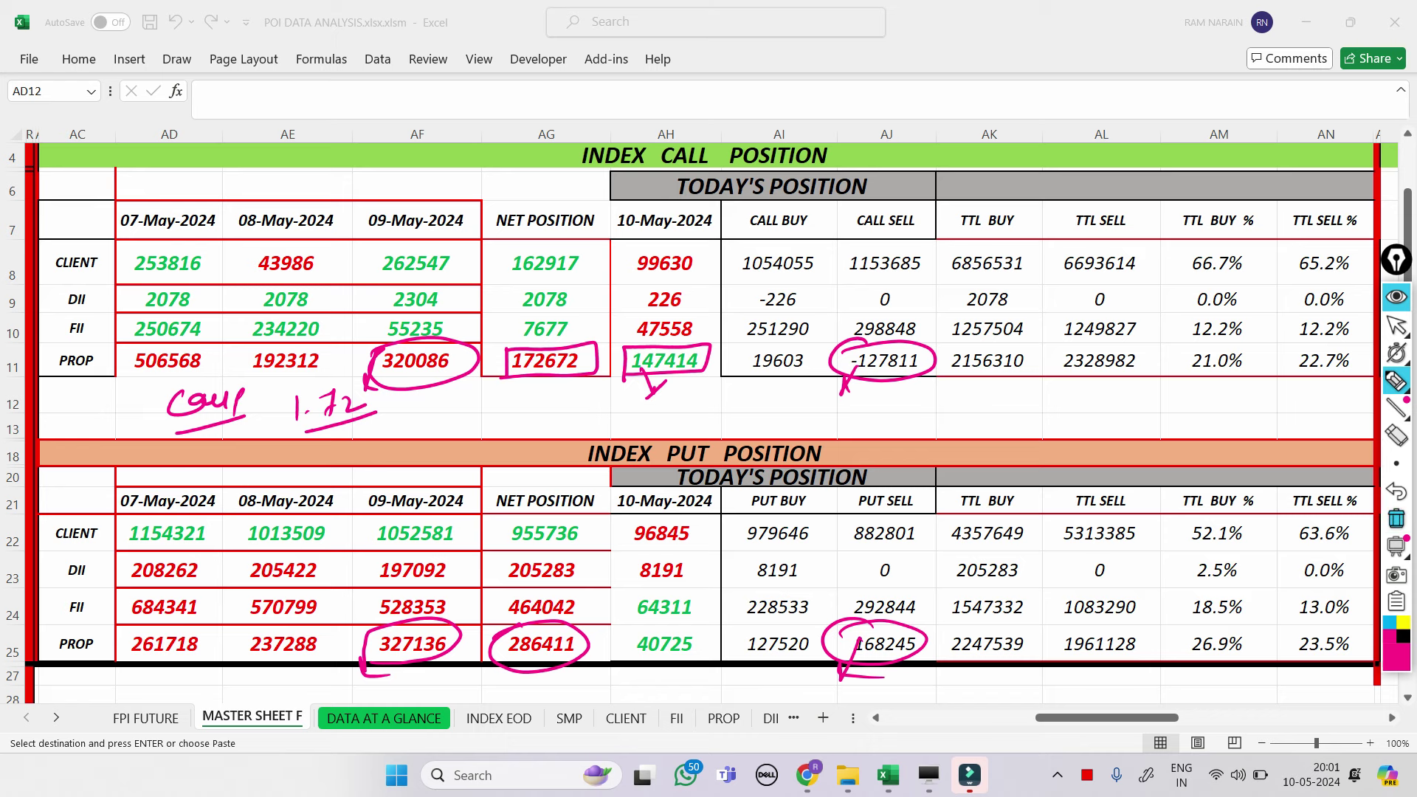
# - Clear the ink, draw an arrow below PROP's net call position with an underlined 22131 beside it, and mark PROP's net put position
pyautogui.click(1397, 519)
pyautogui.moveTo(542, 375); pyautogui.dragTo(603, 407)
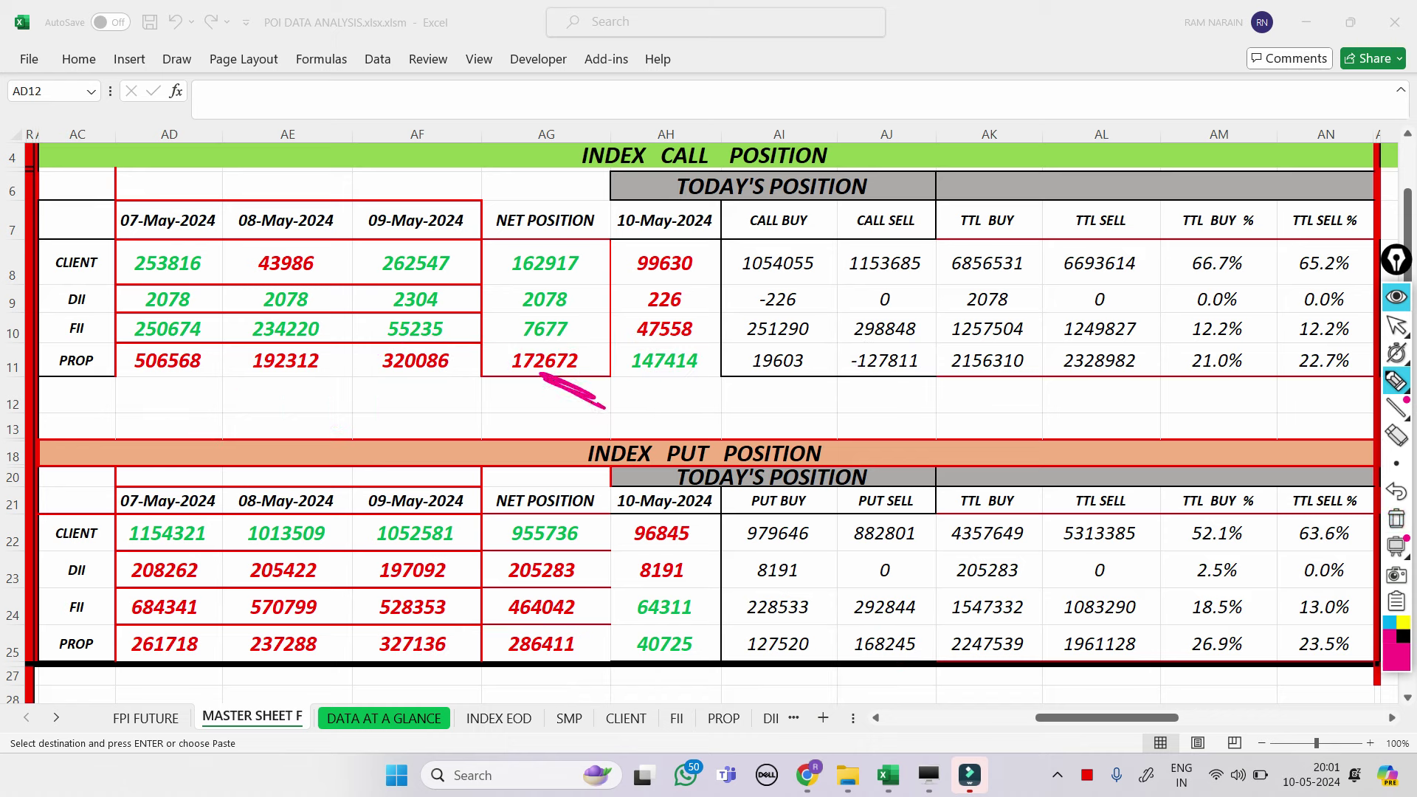
pyautogui.moveTo(528, 399); pyautogui.dragTo(549, 431)
pyautogui.moveTo(319, 394)
pyautogui.mouseDown()
pyautogui.moveTo(353, 414)
pyautogui.moveTo(421, 403)
pyautogui.moveTo(408, 419)
pyautogui.mouseUp()
pyautogui.moveTo(435, 391); pyautogui.dragTo(441, 422)
pyautogui.moveTo(353, 426)
pyautogui.mouseDown()
pyautogui.moveTo(452, 422)
pyautogui.moveTo(481, 396)
pyautogui.mouseUp()
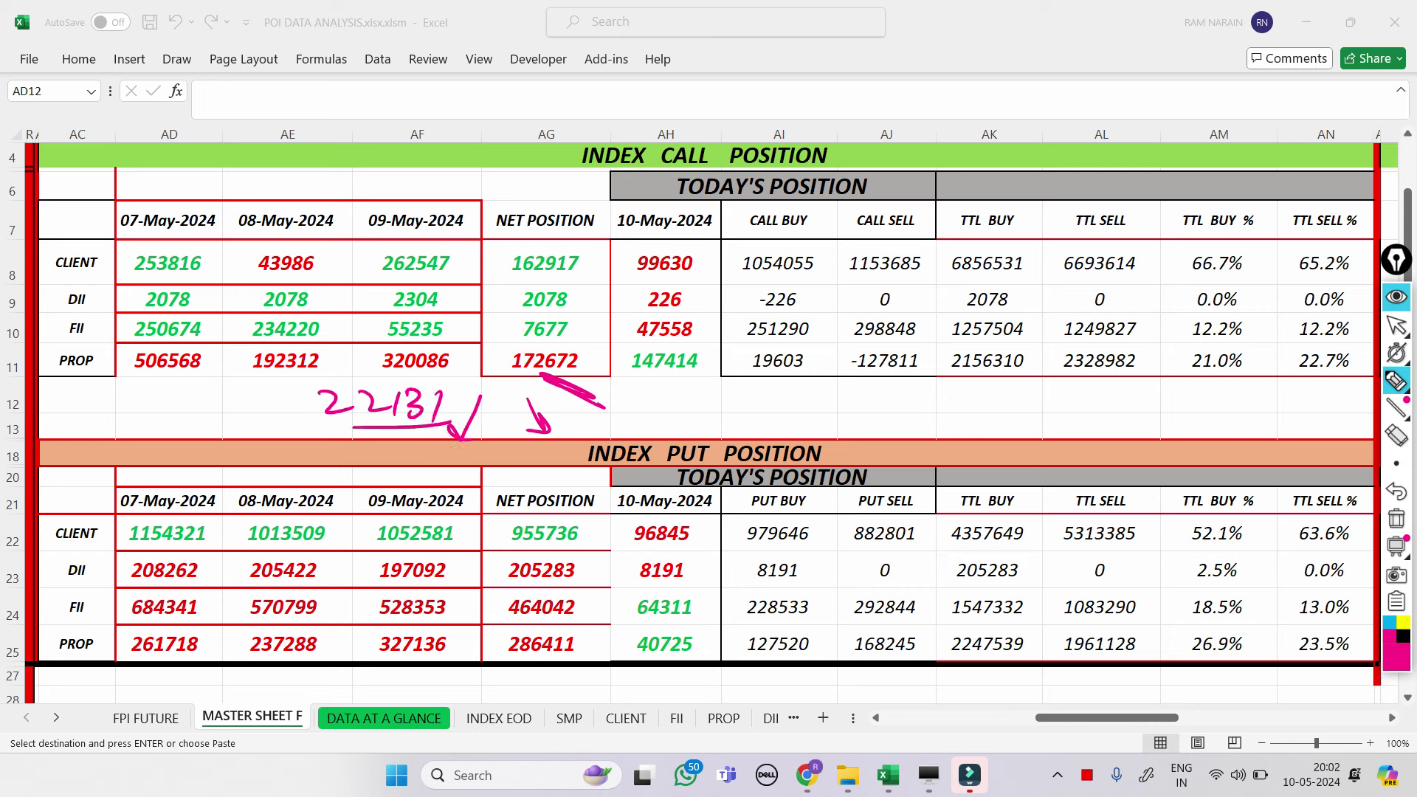
pyautogui.moveTo(565, 637); pyautogui.dragTo(613, 692)
# - Clear the ink, leave drawing mode and switch to the RAM.xlsm workbook's SUMMERY sheet
pyautogui.click(1397, 519)
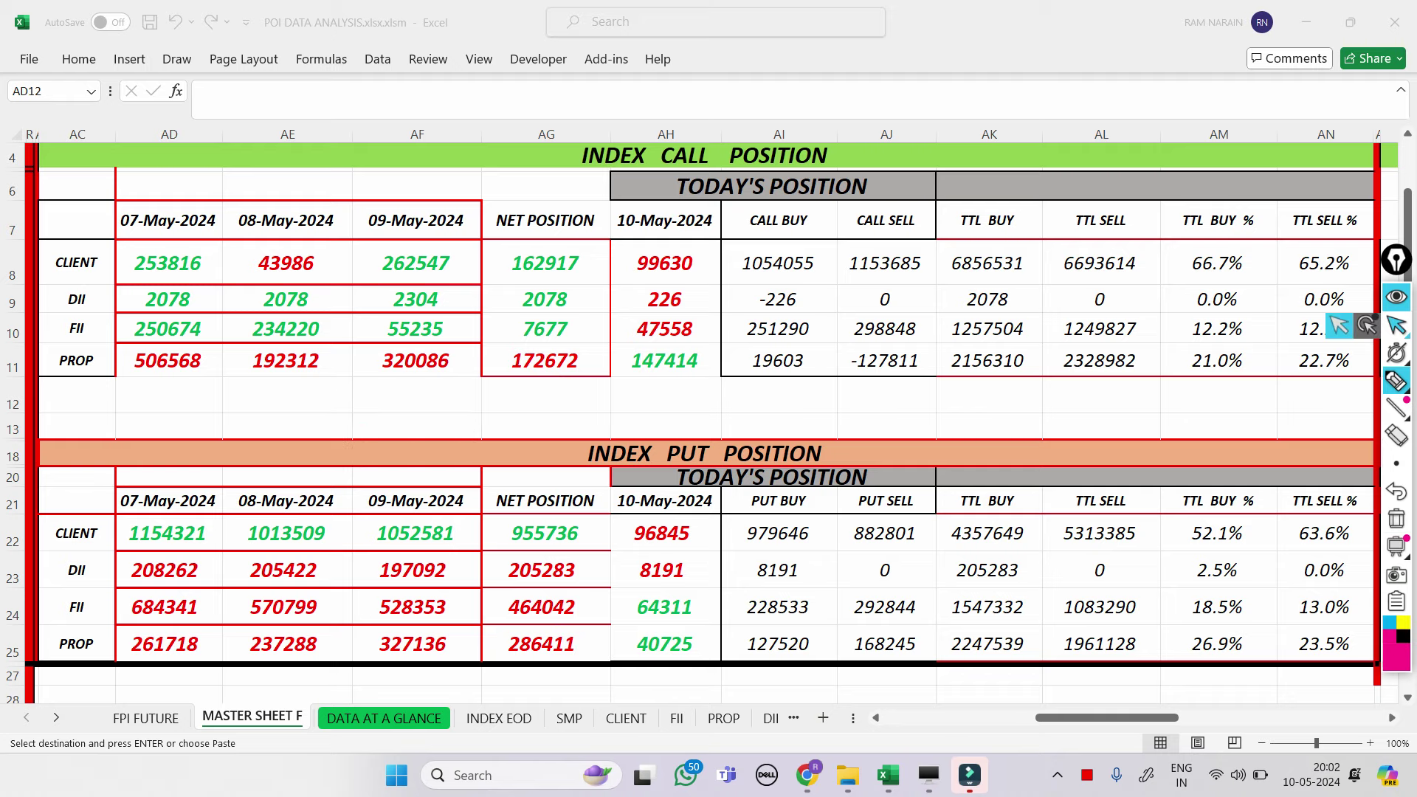
pyautogui.click(1396, 325)
pyautogui.moveTo(928, 775)
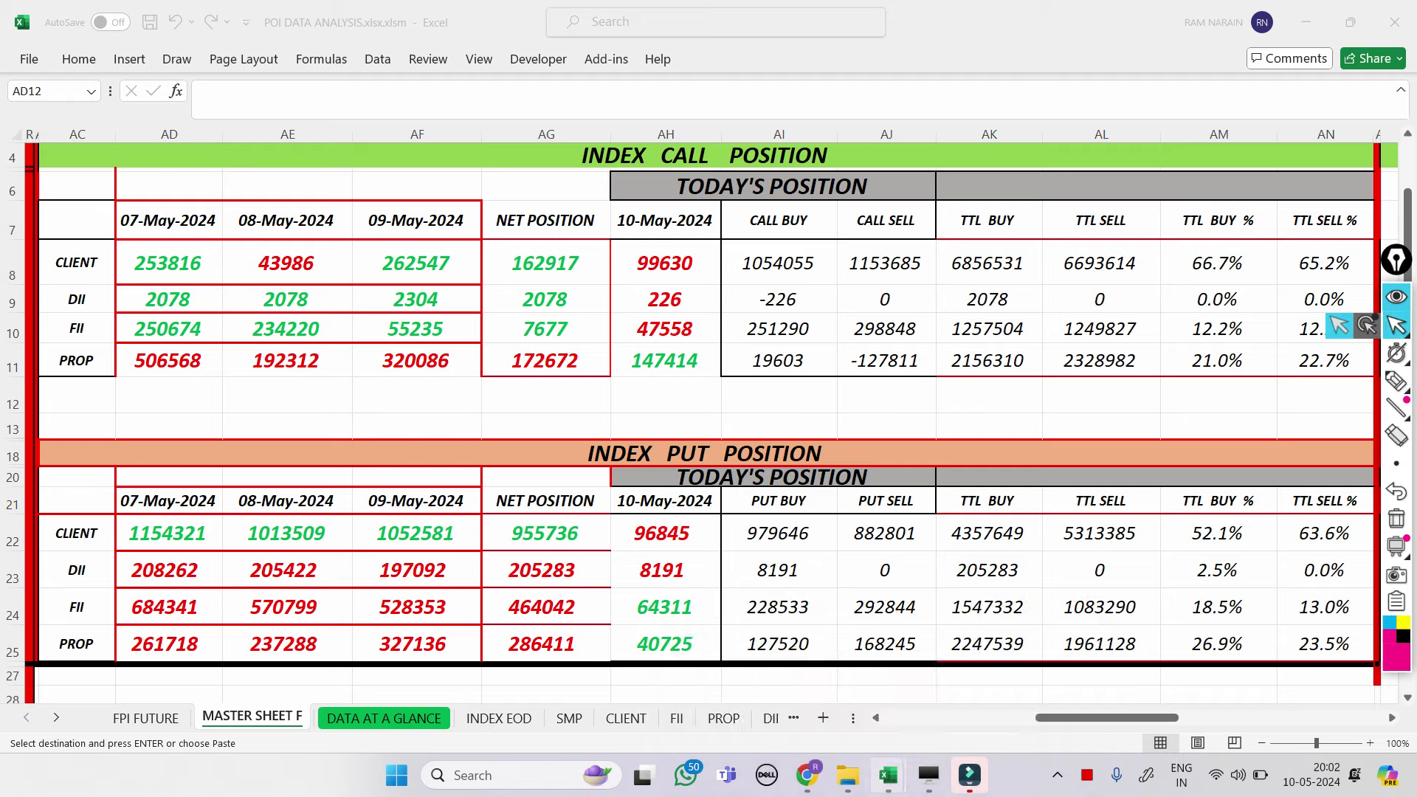
pyautogui.click(985, 697)
pyautogui.click(701, 271)
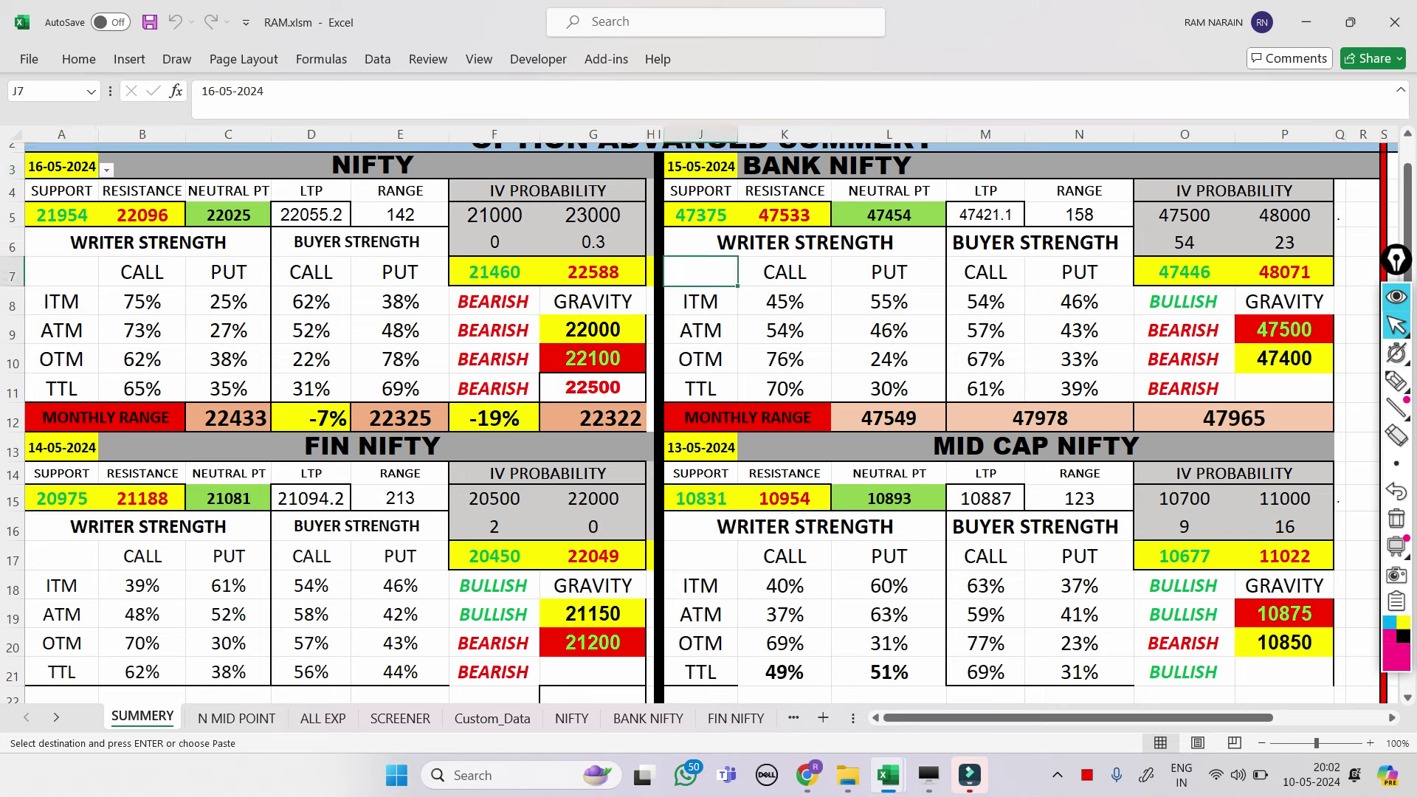
# - Circle NIFTY's support, resistance and neutral point values with the pen, adding arrows
pyautogui.click(1397, 380)
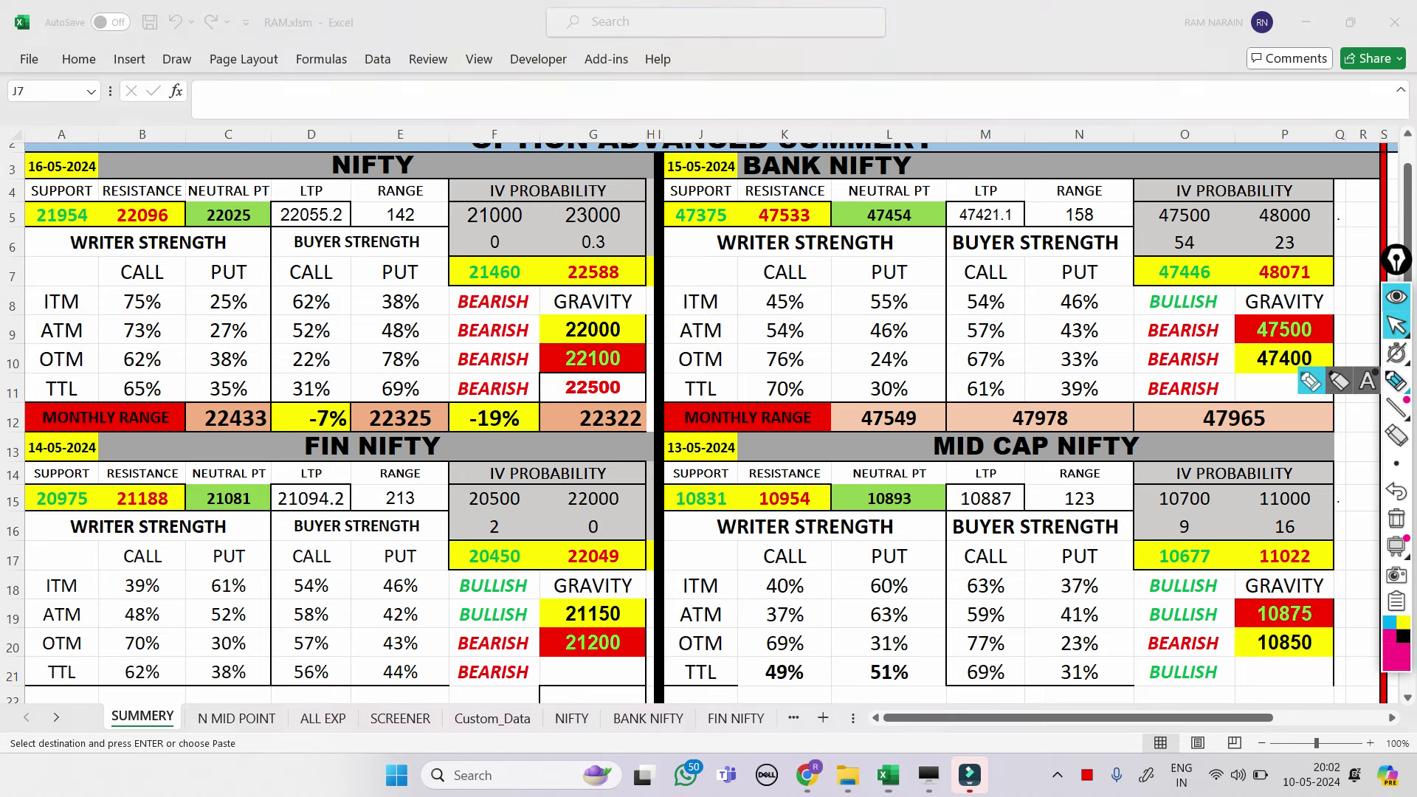
pyautogui.moveTo(31, 213)
pyautogui.mouseDown()
pyautogui.moveTo(108, 211)
pyautogui.moveTo(26, 208)
pyautogui.moveTo(21, 258)
pyautogui.mouseUp()
pyautogui.moveTo(111, 212); pyautogui.dragTo(96, 251)
pyautogui.moveTo(203, 212)
pyautogui.mouseDown()
pyautogui.moveTo(193, 251)
pyautogui.moveTo(299, 243)
pyautogui.mouseUp()
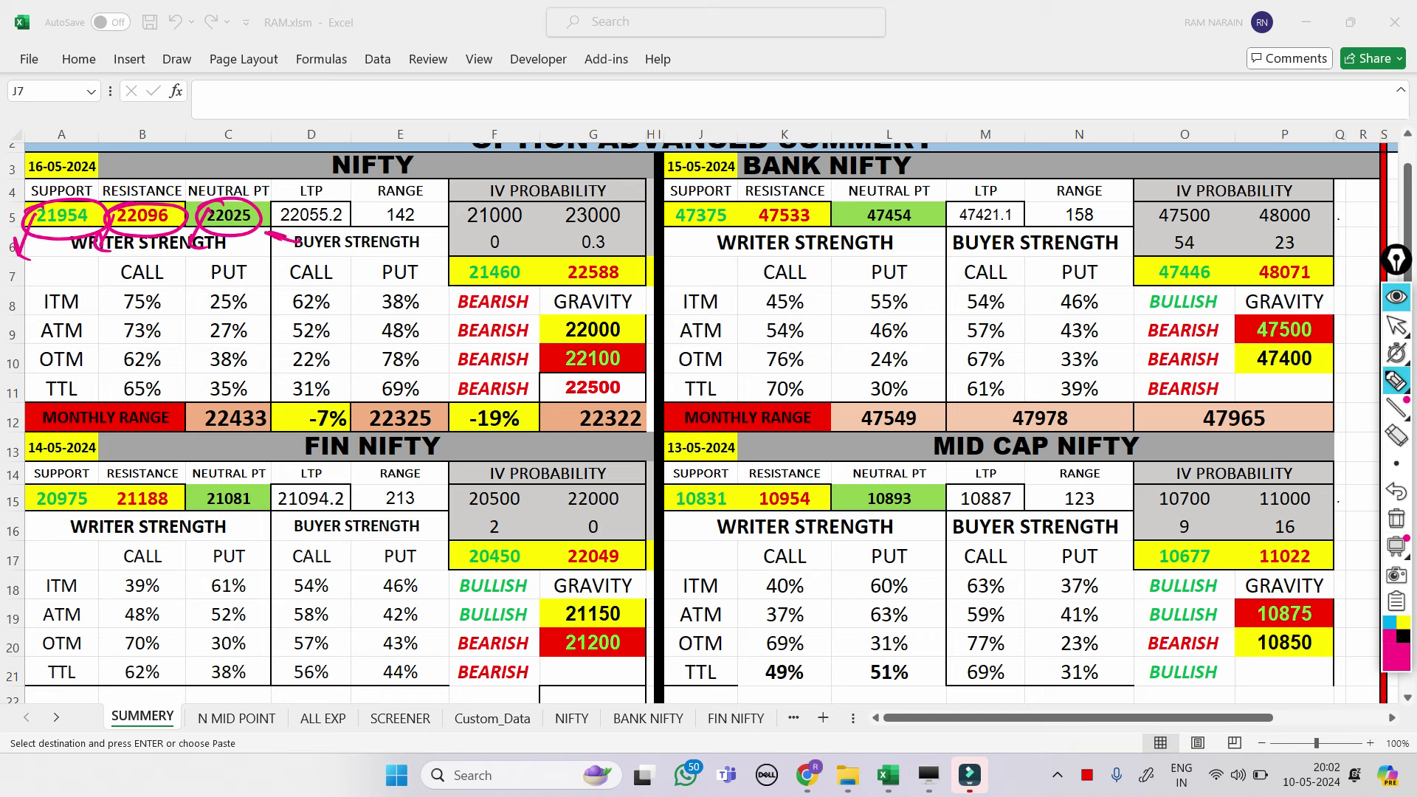
# - Mark NIFTY's writer-strength call and buyer-strength put percentages with brackets, outlining both TTL values and the ITM and ATM calls
pyautogui.moveTo(109, 288)
pyautogui.mouseDown()
pyautogui.moveTo(116, 366)
pyautogui.moveTo(160, 401)
pyautogui.mouseUp()
pyautogui.moveTo(106, 375)
pyautogui.mouseDown()
pyautogui.moveTo(108, 405)
pyautogui.moveTo(177, 375)
pyautogui.moveTo(91, 395)
pyautogui.moveTo(104, 394)
pyautogui.mouseUp()
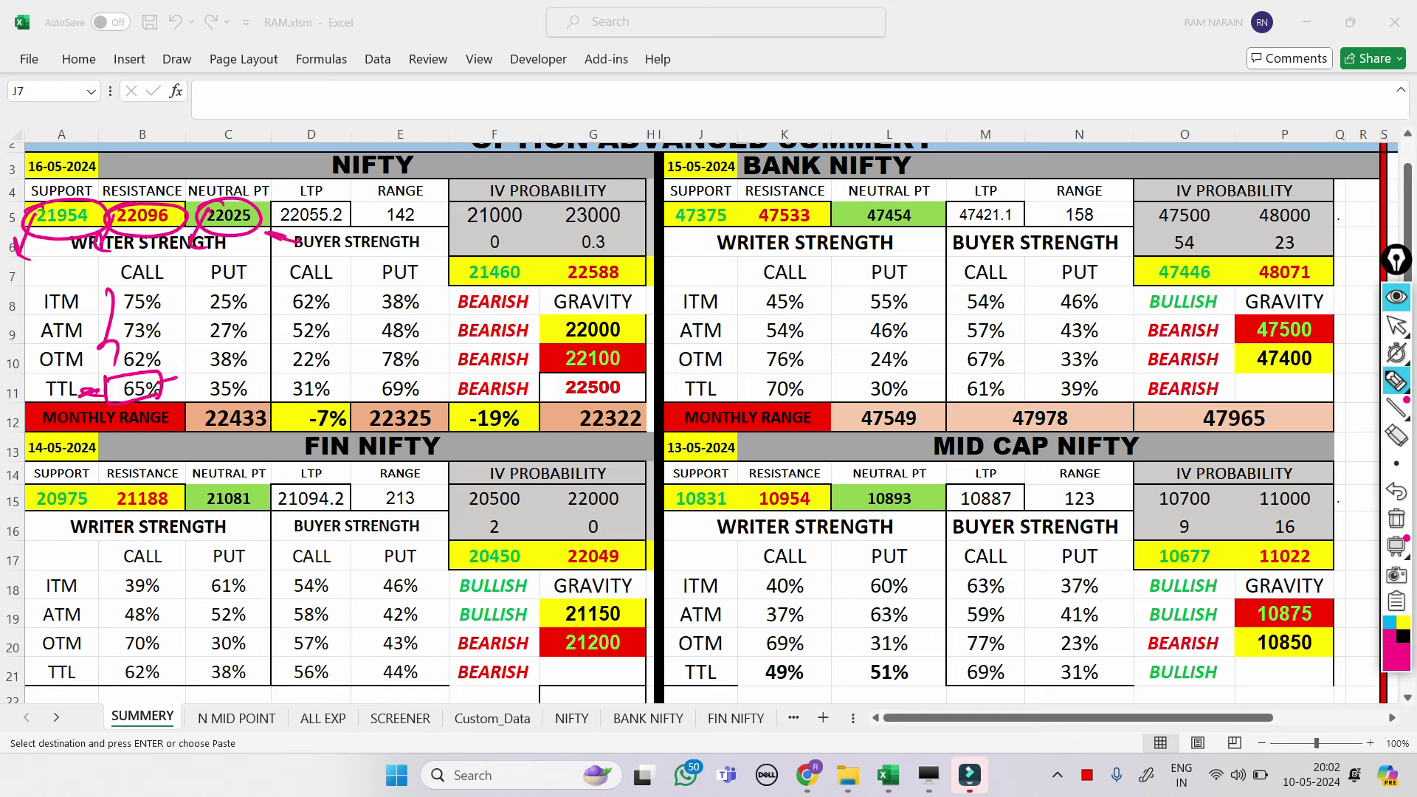
pyautogui.moveTo(118, 282)
pyautogui.mouseDown()
pyautogui.moveTo(151, 319)
pyautogui.moveTo(122, 276)
pyautogui.moveTo(108, 341)
pyautogui.moveTo(162, 338)
pyautogui.moveTo(175, 366)
pyautogui.mouseUp()
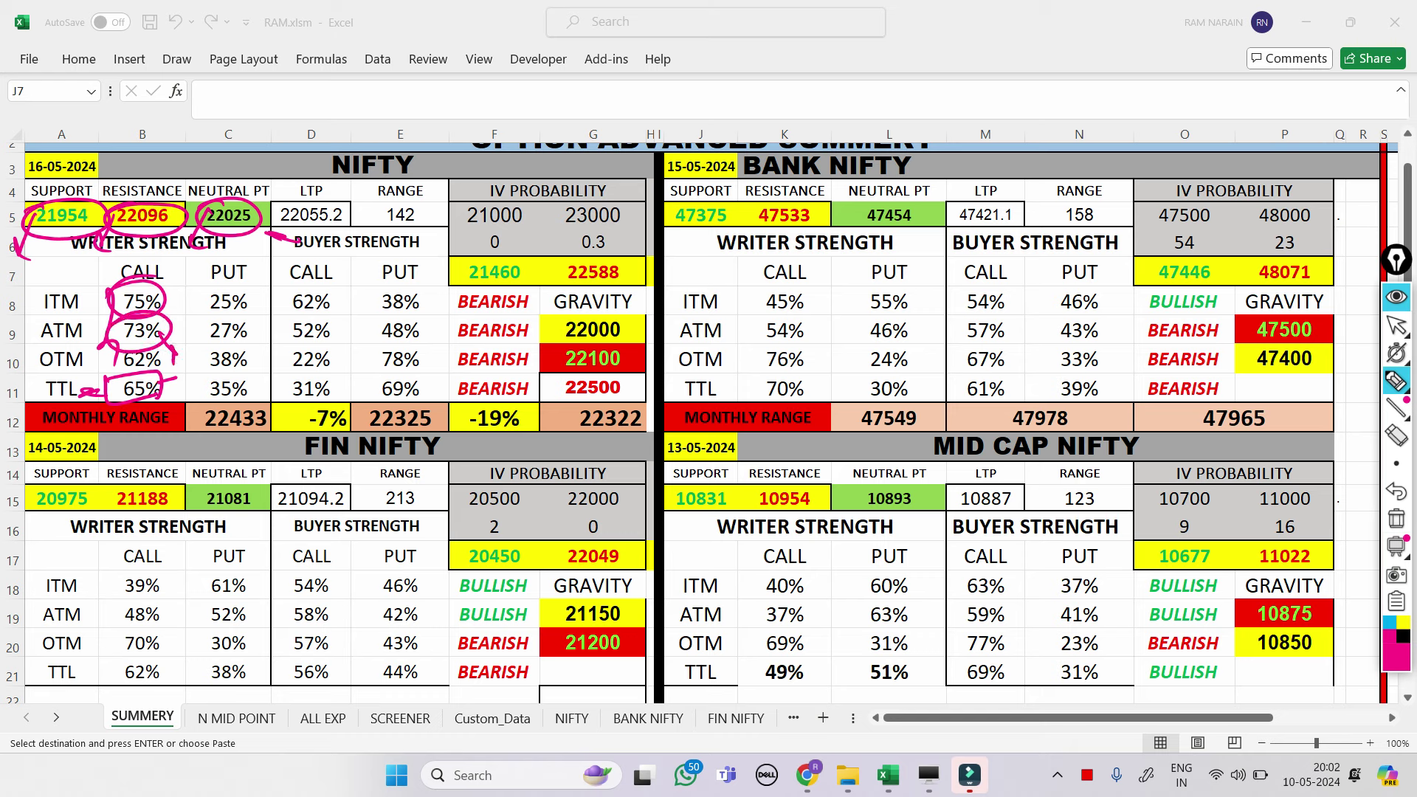
pyautogui.moveTo(388, 367)
pyautogui.mouseDown()
pyautogui.moveTo(371, 383)
pyautogui.moveTo(410, 360)
pyautogui.mouseUp()
pyautogui.moveTo(373, 274); pyautogui.dragTo(388, 359)
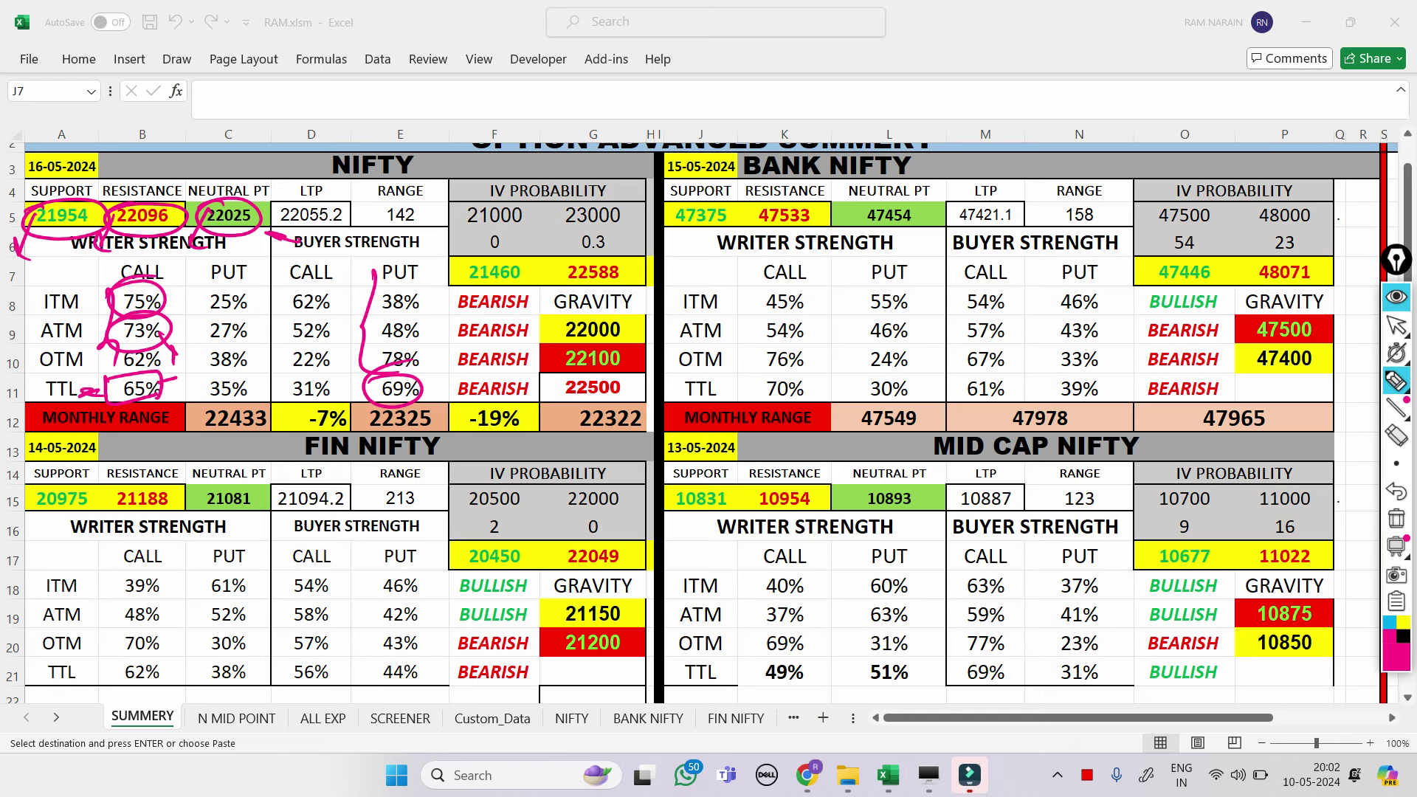
# - Clear the ink, bracket NIFTY's gravity levels 22000 and 22100, and circle 22500
pyautogui.click(1396, 518)
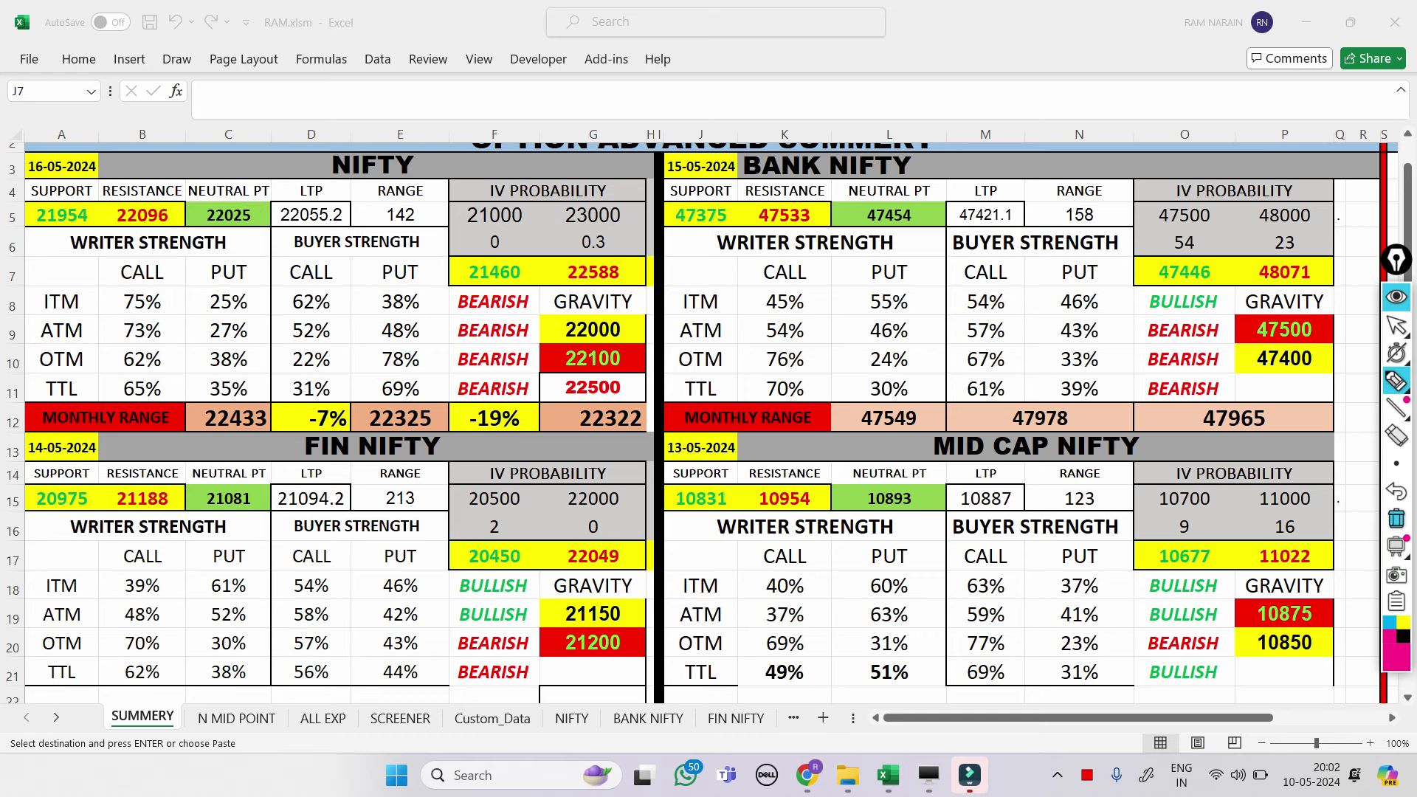
pyautogui.moveTo(572, 323)
pyautogui.mouseDown()
pyautogui.moveTo(526, 319)
pyautogui.moveTo(569, 363)
pyautogui.mouseUp()
pyautogui.moveTo(561, 380)
pyautogui.mouseDown()
pyautogui.moveTo(625, 373)
pyautogui.moveTo(550, 412)
pyautogui.moveTo(568, 414)
pyautogui.mouseUp()
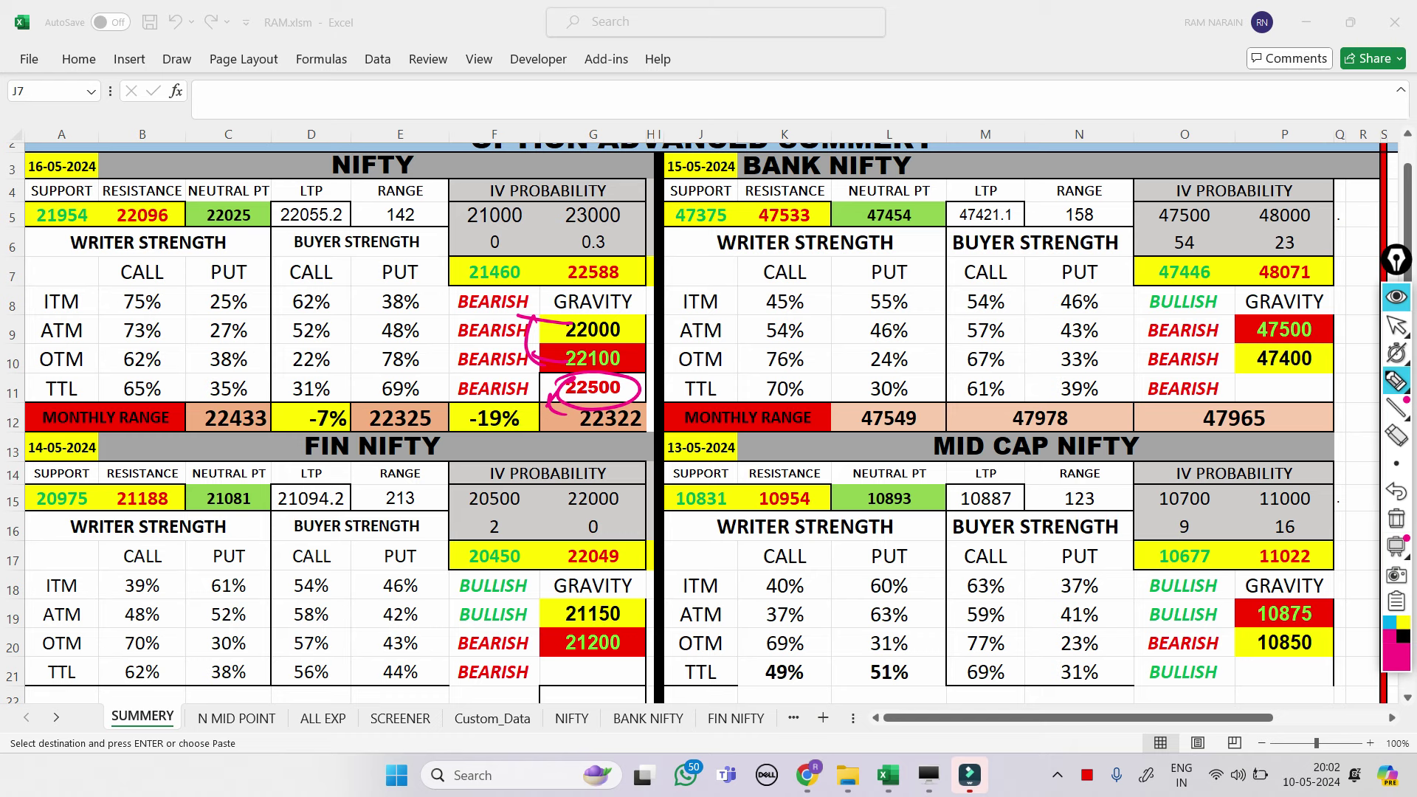
# - Clear the ink, and circle BANK NIFTY's support, resistance, neutral point and LTP values
pyautogui.click(1397, 519)
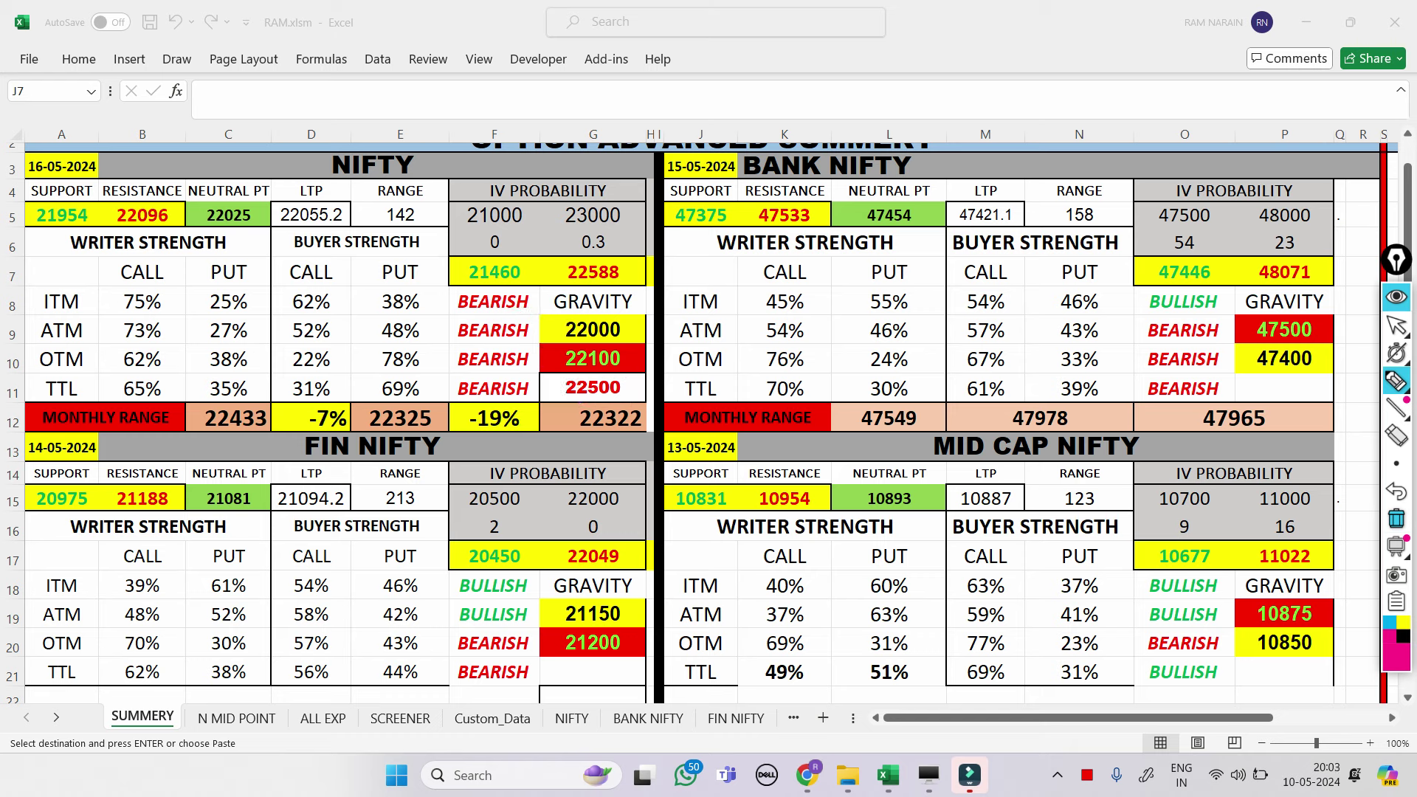
pyautogui.moveTo(668, 205)
pyautogui.mouseDown()
pyautogui.moveTo(731, 233)
pyautogui.moveTo(660, 222)
pyautogui.moveTo(673, 251)
pyautogui.mouseUp()
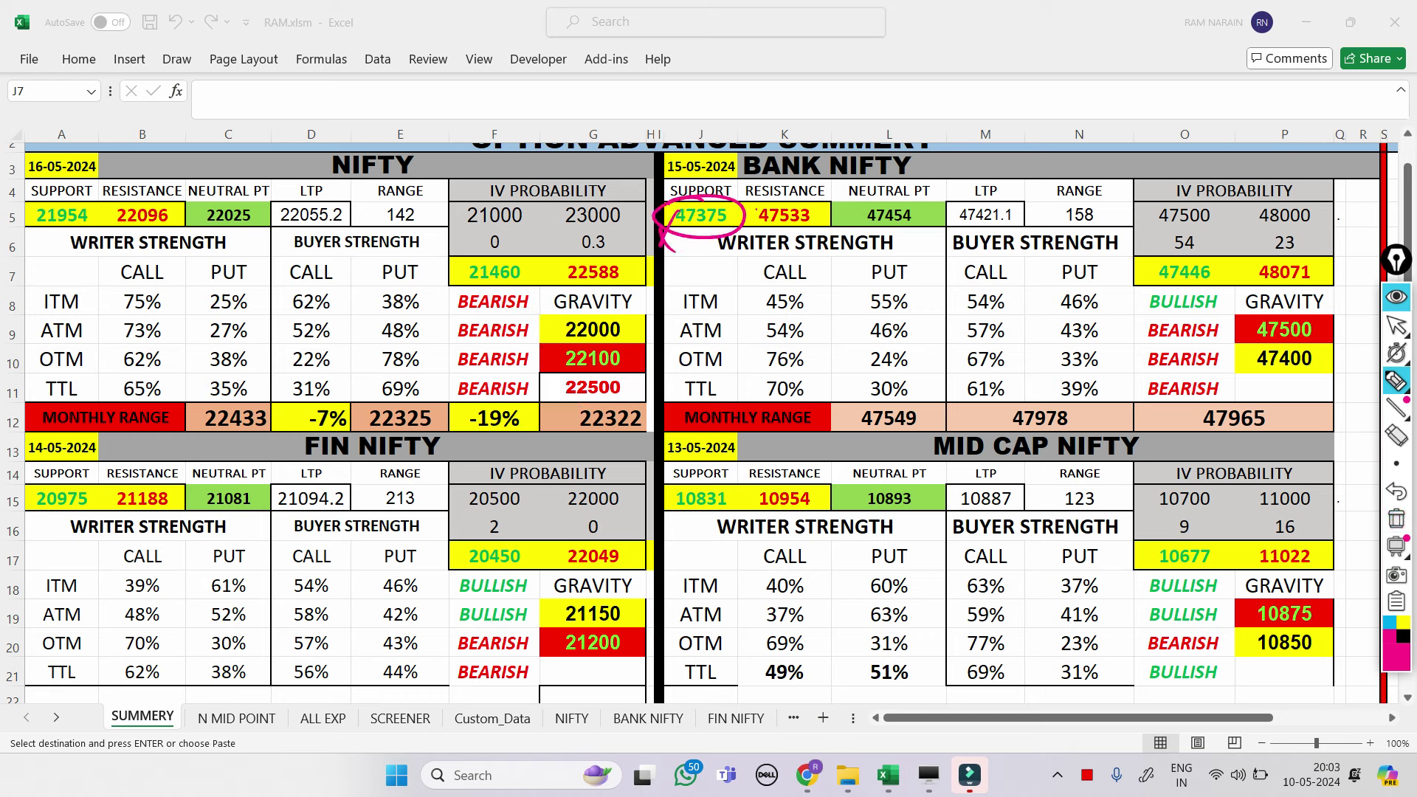
pyautogui.moveTo(756, 209)
pyautogui.mouseDown()
pyautogui.moveTo(801, 245)
pyautogui.moveTo(739, 248)
pyautogui.mouseUp()
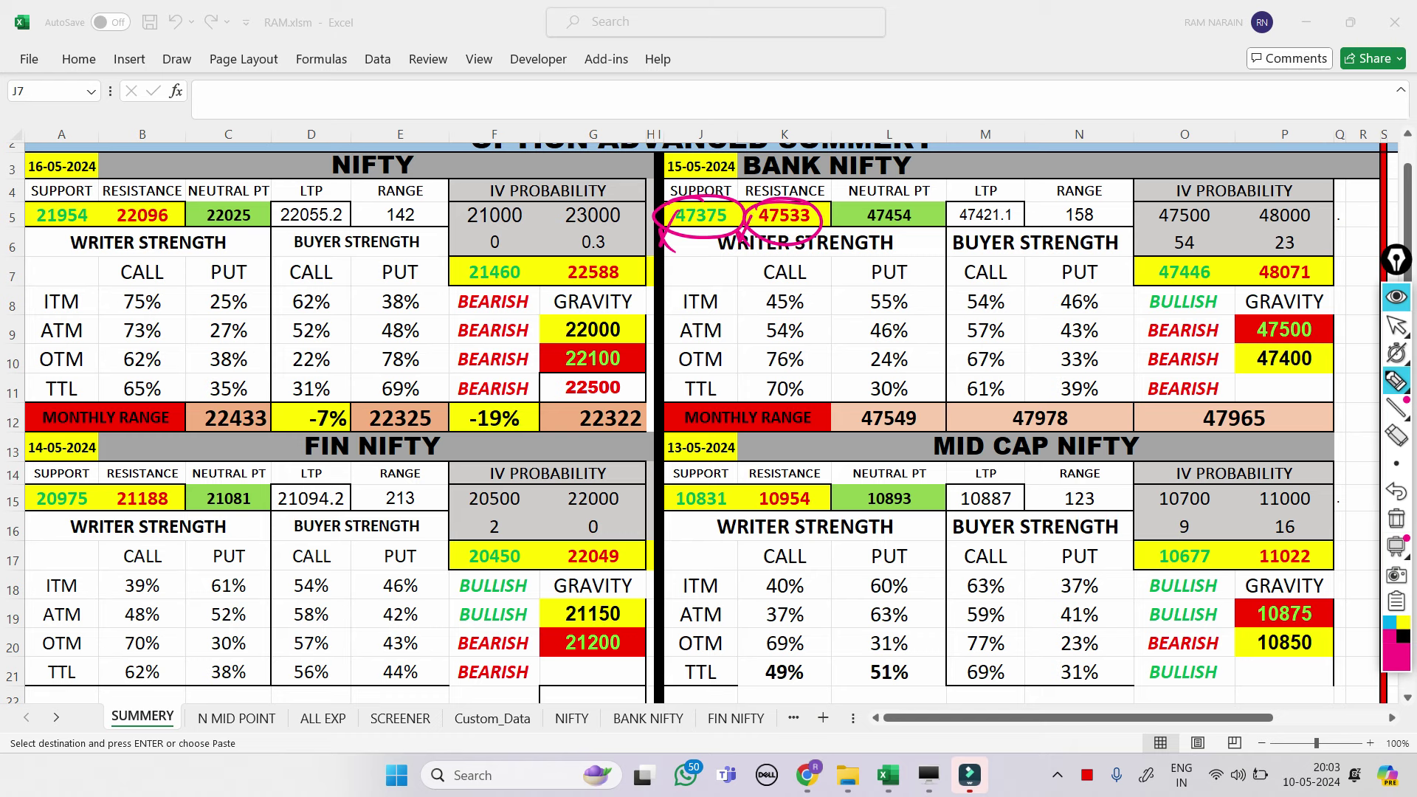
pyautogui.moveTo(916, 204); pyautogui.dragTo(860, 208)
pyautogui.moveTo(866, 204); pyautogui.dragTo(848, 240)
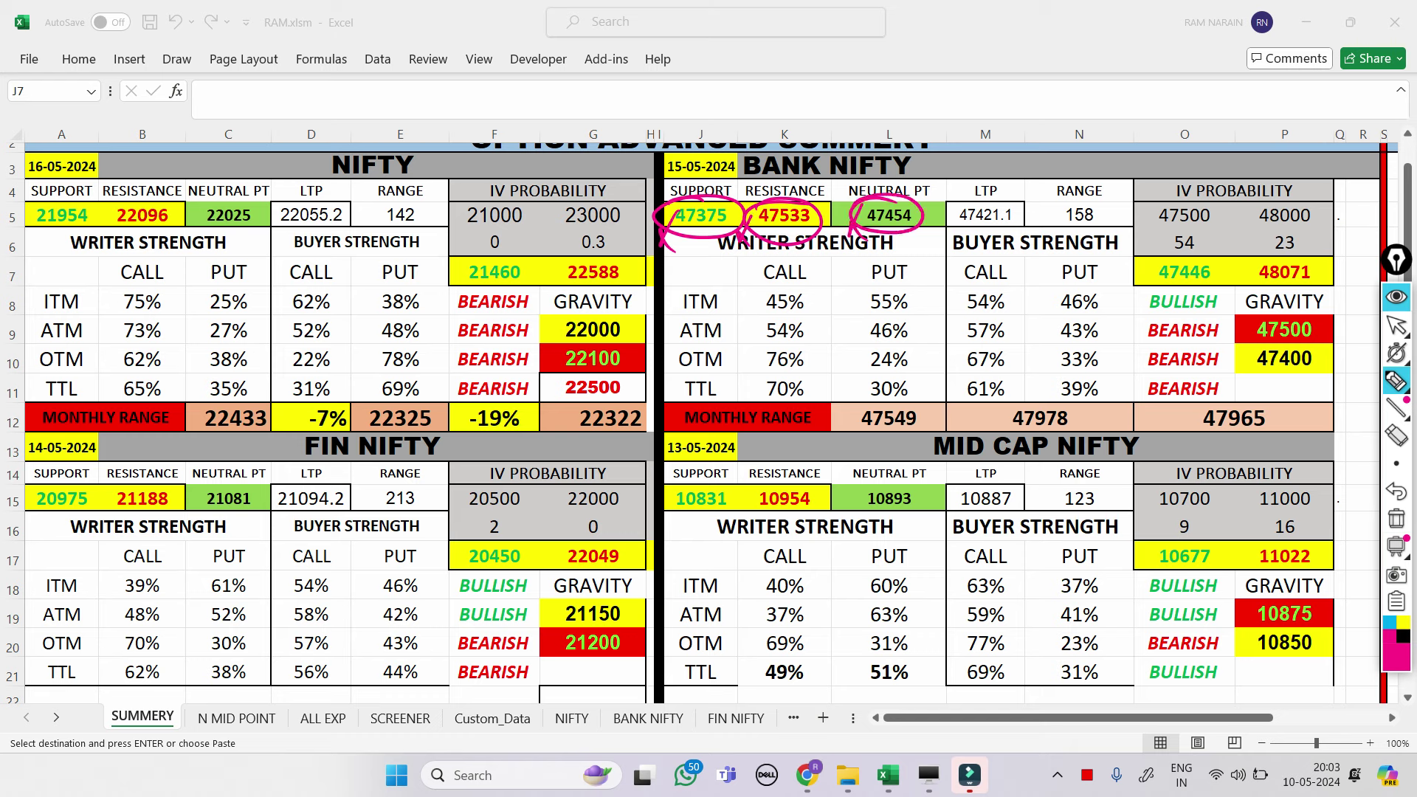
pyautogui.moveTo(1007, 240); pyautogui.dragTo(993, 194)
# - Circle BANK NIFTY's TTL writer and buyer call strengths with strokes beside them, and handwrite an underlined 70
pyautogui.moveTo(754, 287)
pyautogui.mouseDown()
pyautogui.moveTo(741, 337)
pyautogui.moveTo(760, 376)
pyautogui.moveTo(771, 352)
pyautogui.mouseUp()
pyautogui.moveTo(684, 260)
pyautogui.mouseDown()
pyautogui.moveTo(706, 289)
pyautogui.moveTo(727, 269)
pyautogui.mouseUp()
pyautogui.moveTo(683, 293); pyautogui.dragTo(735, 294)
pyautogui.moveTo(993, 399)
pyautogui.mouseDown()
pyautogui.moveTo(971, 405)
pyautogui.moveTo(960, 375)
pyautogui.moveTo(996, 369)
pyautogui.moveTo(944, 313)
pyautogui.moveTo(958, 341)
pyautogui.mouseUp()
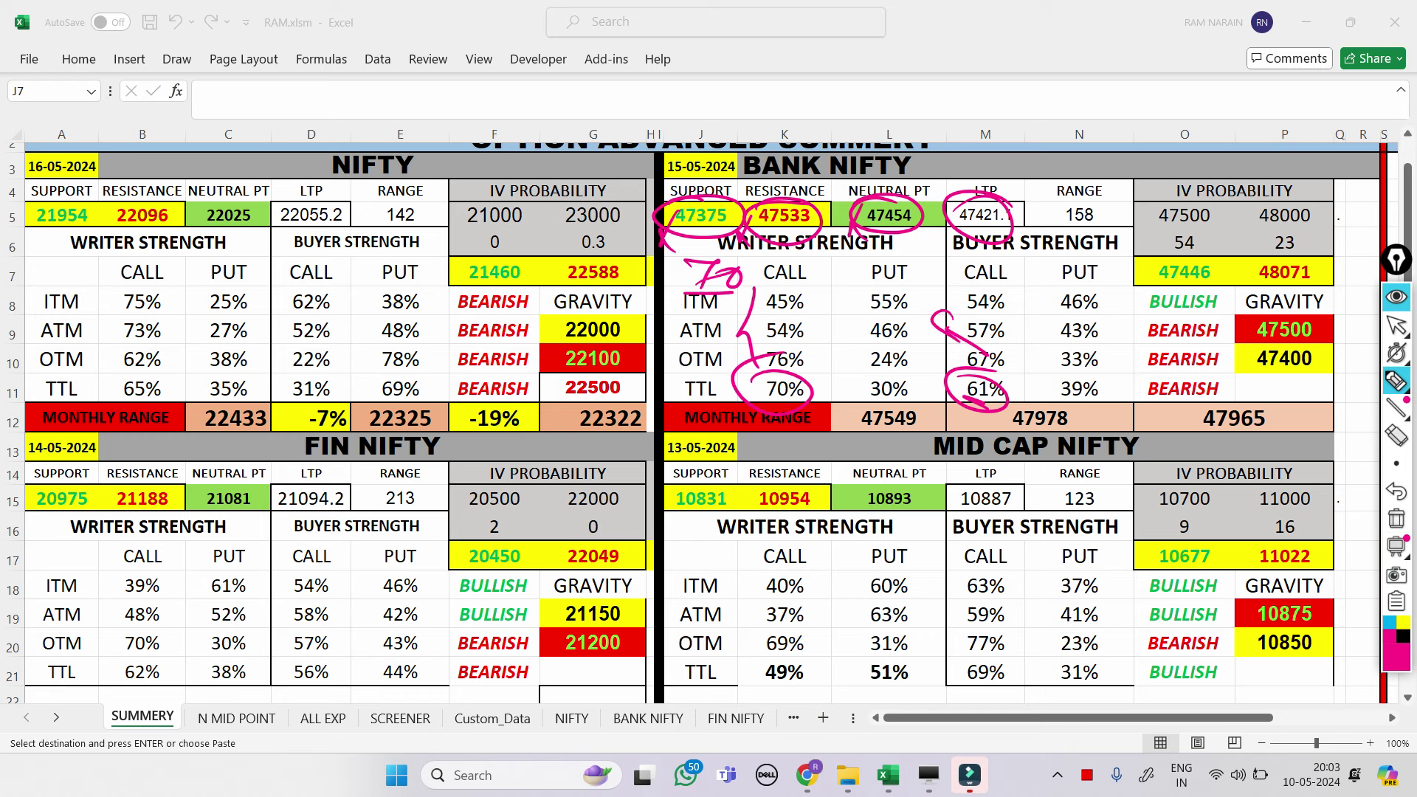
pyautogui.moveTo(849, 405); pyautogui.dragTo(808, 390)
# - Draw strokes beside BANK NIFTY's gravity levels 47500 and 47400, and bracket its three BEARISH signals
pyautogui.moveTo(1200, 323)
pyautogui.mouseDown()
pyautogui.moveTo(1257, 325)
pyautogui.moveTo(1252, 368)
pyautogui.mouseUp()
pyautogui.moveTo(1135, 315)
pyautogui.mouseDown()
pyautogui.moveTo(1123, 380)
pyautogui.moveTo(1150, 387)
pyautogui.mouseUp()
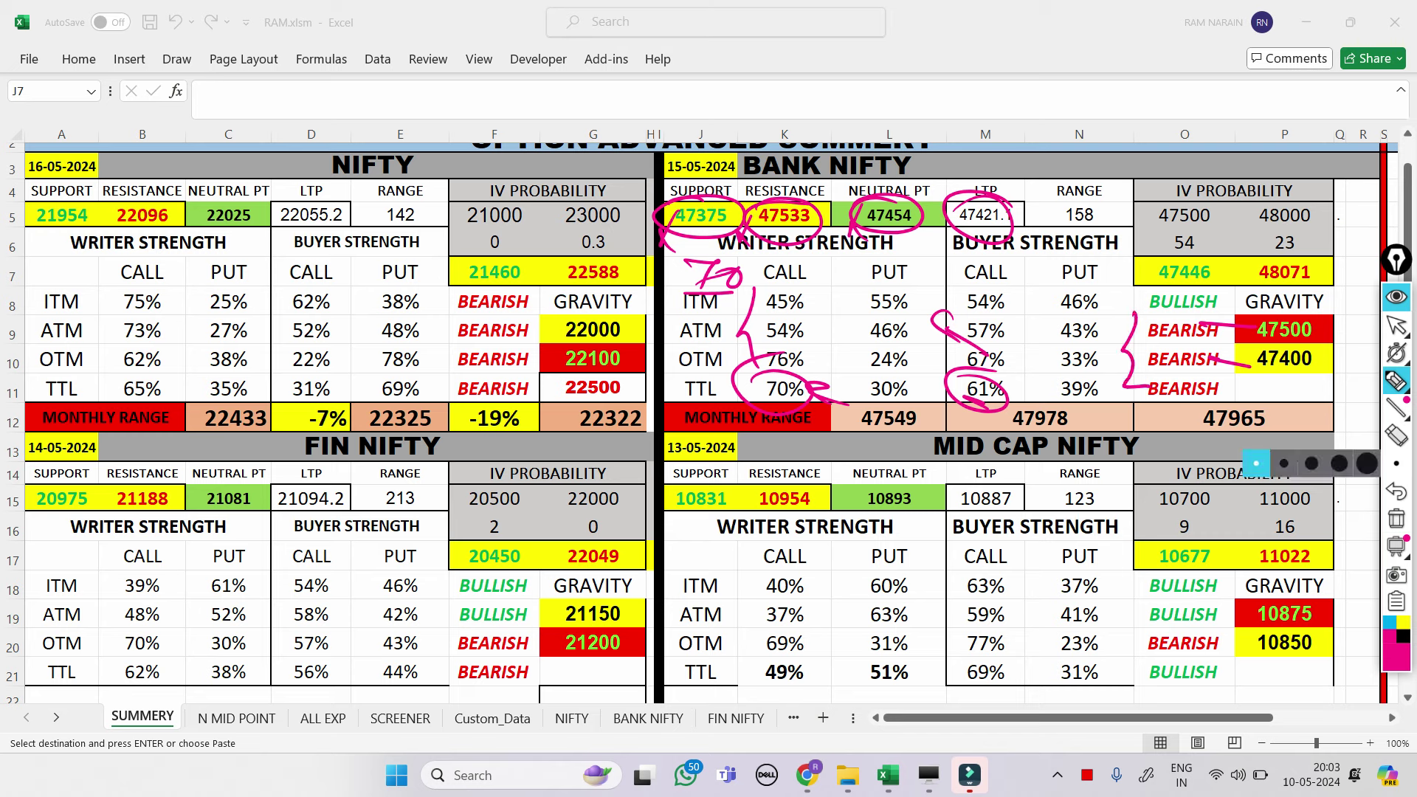
# - Clear the ink, and mark FIN NIFTY's support, resistance, neutral point and LTP values
pyautogui.click(1395, 519)
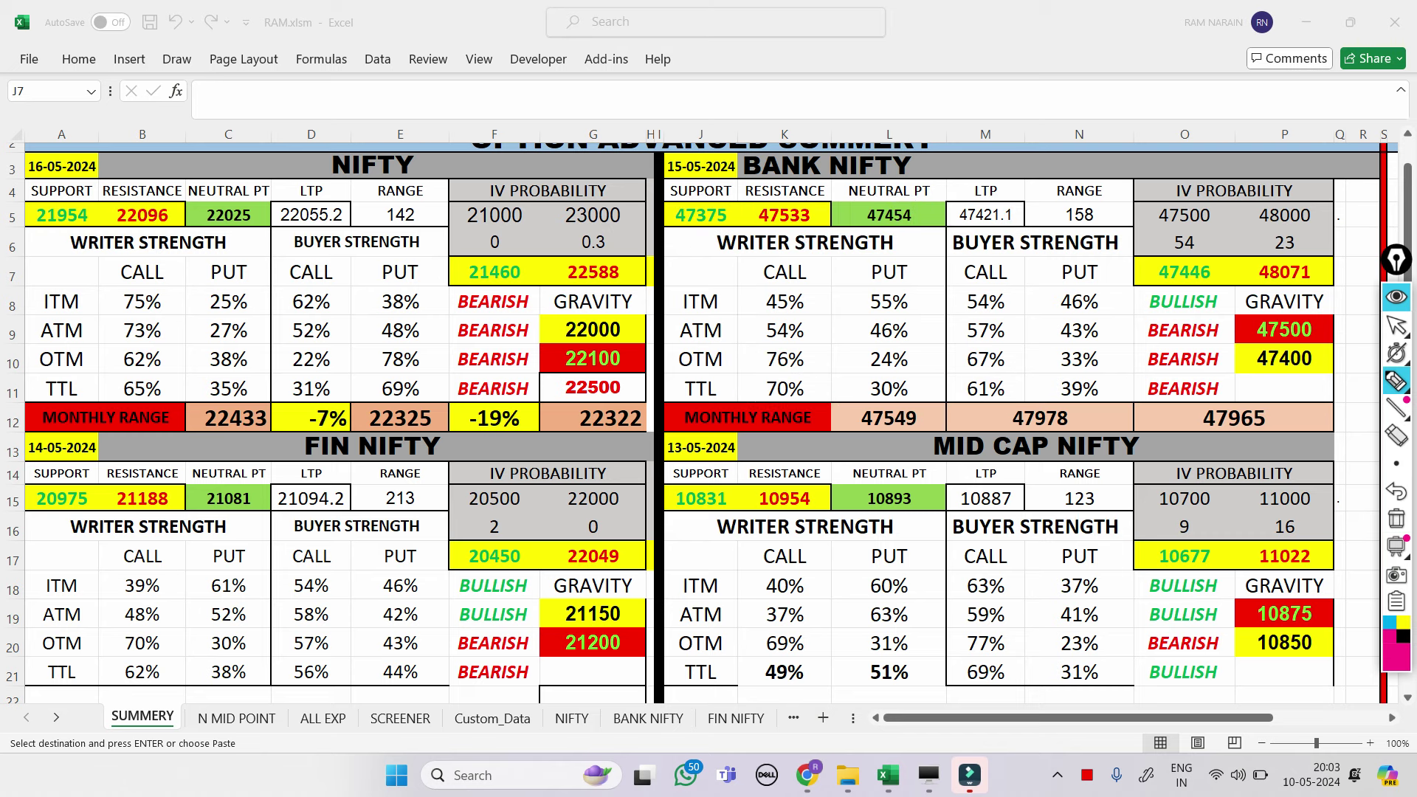
pyautogui.moveTo(24, 510)
pyautogui.mouseDown()
pyautogui.moveTo(89, 511)
pyautogui.moveTo(31, 484)
pyautogui.moveTo(110, 484)
pyautogui.mouseUp()
pyautogui.moveTo(190, 509); pyautogui.dragTo(221, 478)
# - Bracket FIN NIFTY's writer call strengths, circle the TTL writer and buyer call strengths, and draw an arrow to the ATM writer put strength
pyautogui.moveTo(118, 576); pyautogui.dragTo(111, 635)
pyautogui.moveTo(118, 653); pyautogui.dragTo(148, 649)
pyautogui.moveTo(295, 601); pyautogui.dragTo(222, 609)
pyautogui.moveTo(291, 660); pyautogui.dragTo(310, 655)
# - Draw strokes around FIN NIFTY's BULLISH and BEARISH signals, and mark its gravity levels 21150 and 21200 and the IV probability range
pyautogui.moveTo(447, 631); pyautogui.dragTo(521, 650)
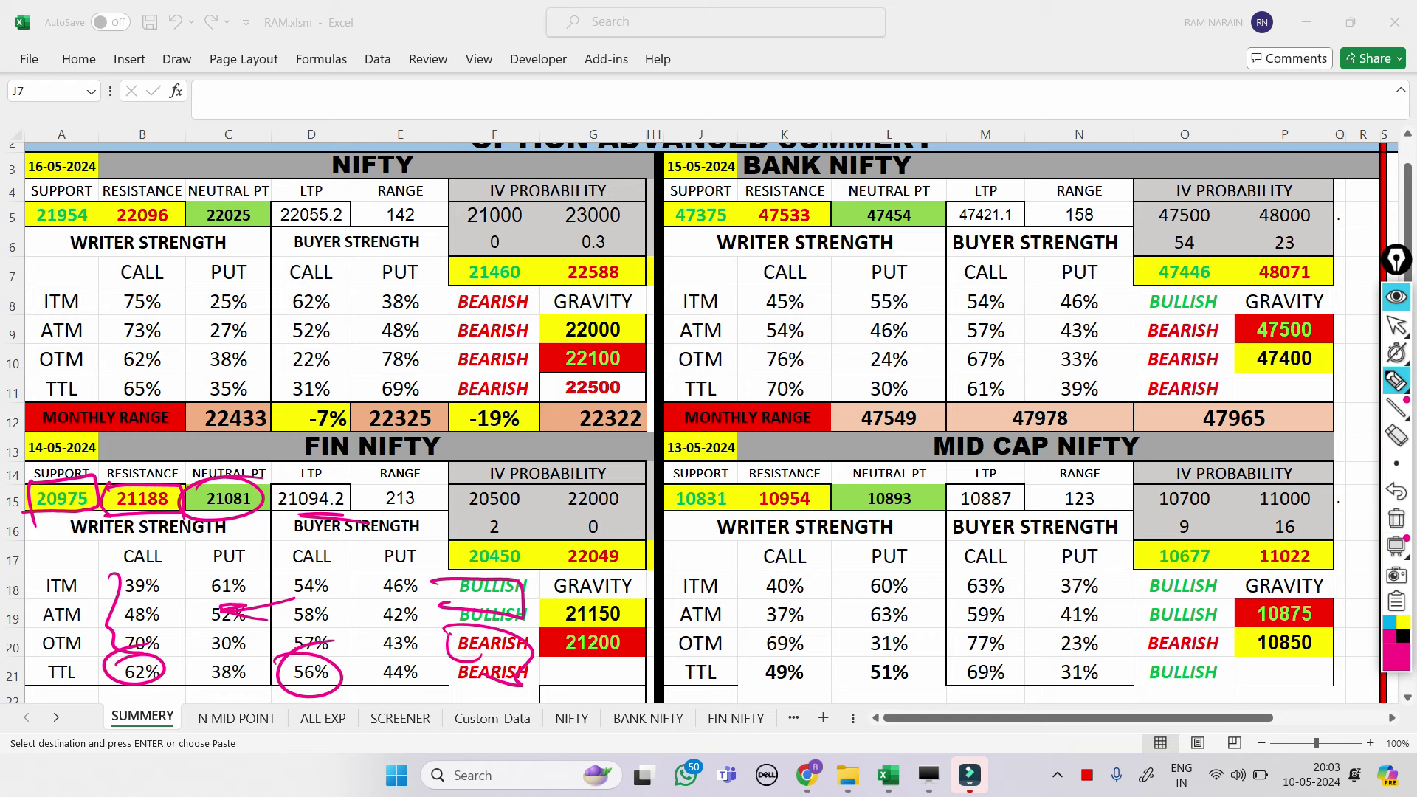
pyautogui.moveTo(442, 606); pyautogui.dragTo(524, 685)
pyautogui.moveTo(637, 610)
pyautogui.mouseDown()
pyautogui.moveTo(596, 611)
pyautogui.moveTo(609, 627)
pyautogui.moveTo(591, 626)
pyautogui.moveTo(557, 670)
pyautogui.mouseUp()
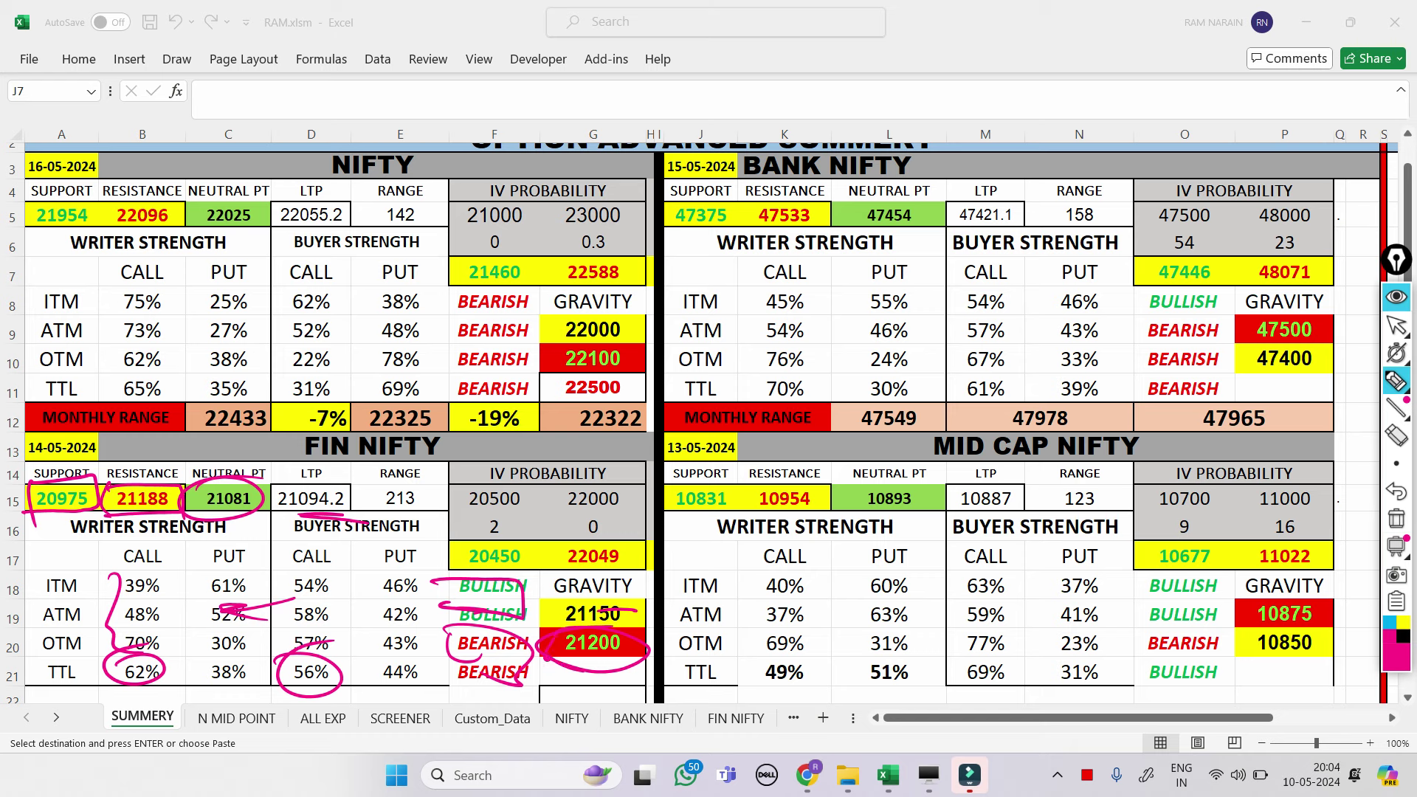
pyautogui.moveTo(479, 522)
pyautogui.mouseDown()
pyautogui.moveTo(525, 555)
pyautogui.moveTo(582, 560)
pyautogui.mouseUp()
# - Clear the ink, bracket MID CAP NIFTY's writer put strengths, and circle the TTL writer put and TTL buyer call strengths
pyautogui.click(1395, 519)
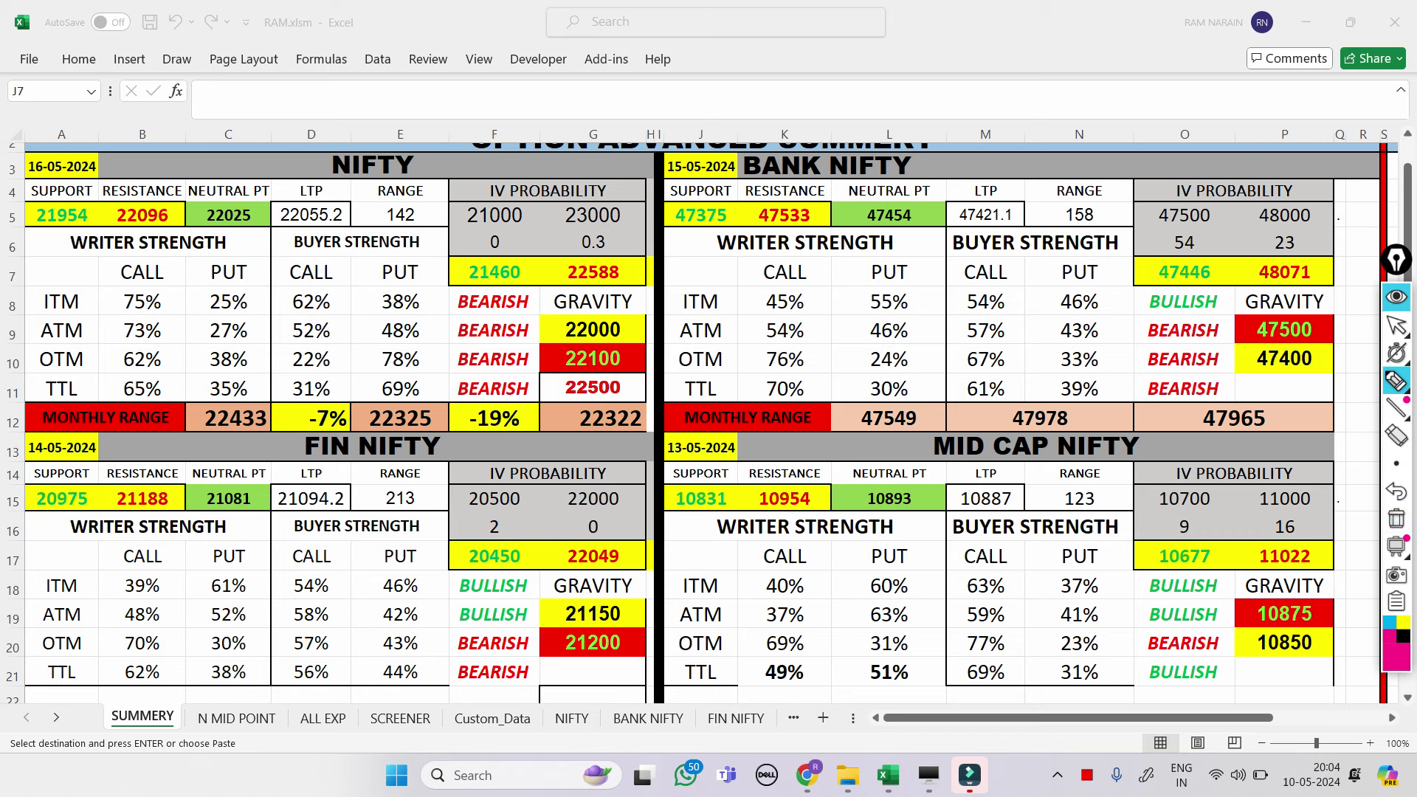
pyautogui.moveTo(842, 657); pyautogui.dragTo(908, 643)
pyautogui.moveTo(851, 560)
pyautogui.mouseDown()
pyautogui.moveTo(832, 604)
pyautogui.moveTo(838, 653)
pyautogui.mouseUp()
pyautogui.moveTo(958, 668); pyautogui.dragTo(954, 653)
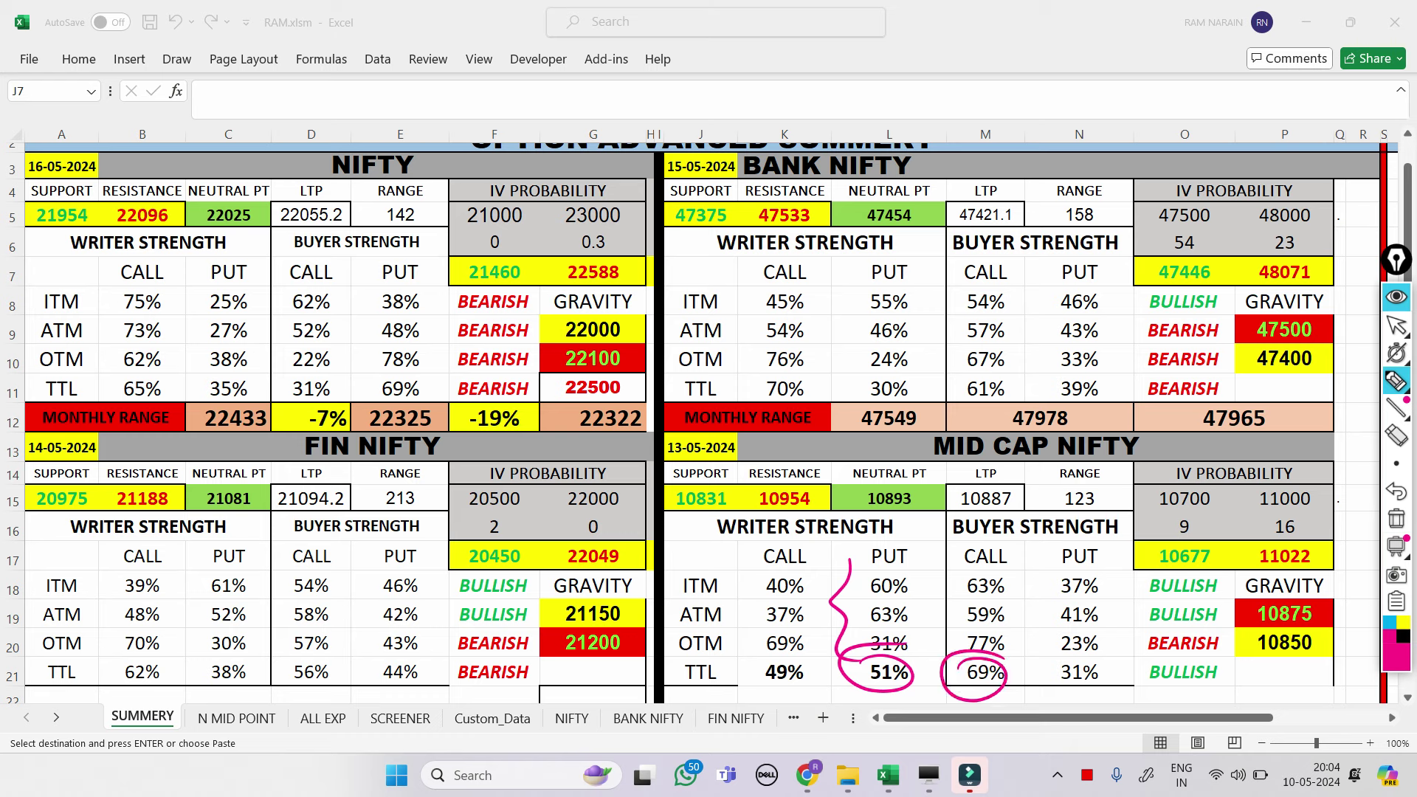
# - Bracket MID CAP NIFTY's buyer call strengths with strokes beside them, and mark its support, resistance and neutral point values
pyautogui.moveTo(948, 576)
pyautogui.mouseDown()
pyautogui.moveTo(927, 622)
pyautogui.moveTo(972, 670)
pyautogui.moveTo(1065, 693)
pyautogui.mouseUp()
pyautogui.moveTo(1065, 648); pyautogui.dragTo(970, 611)
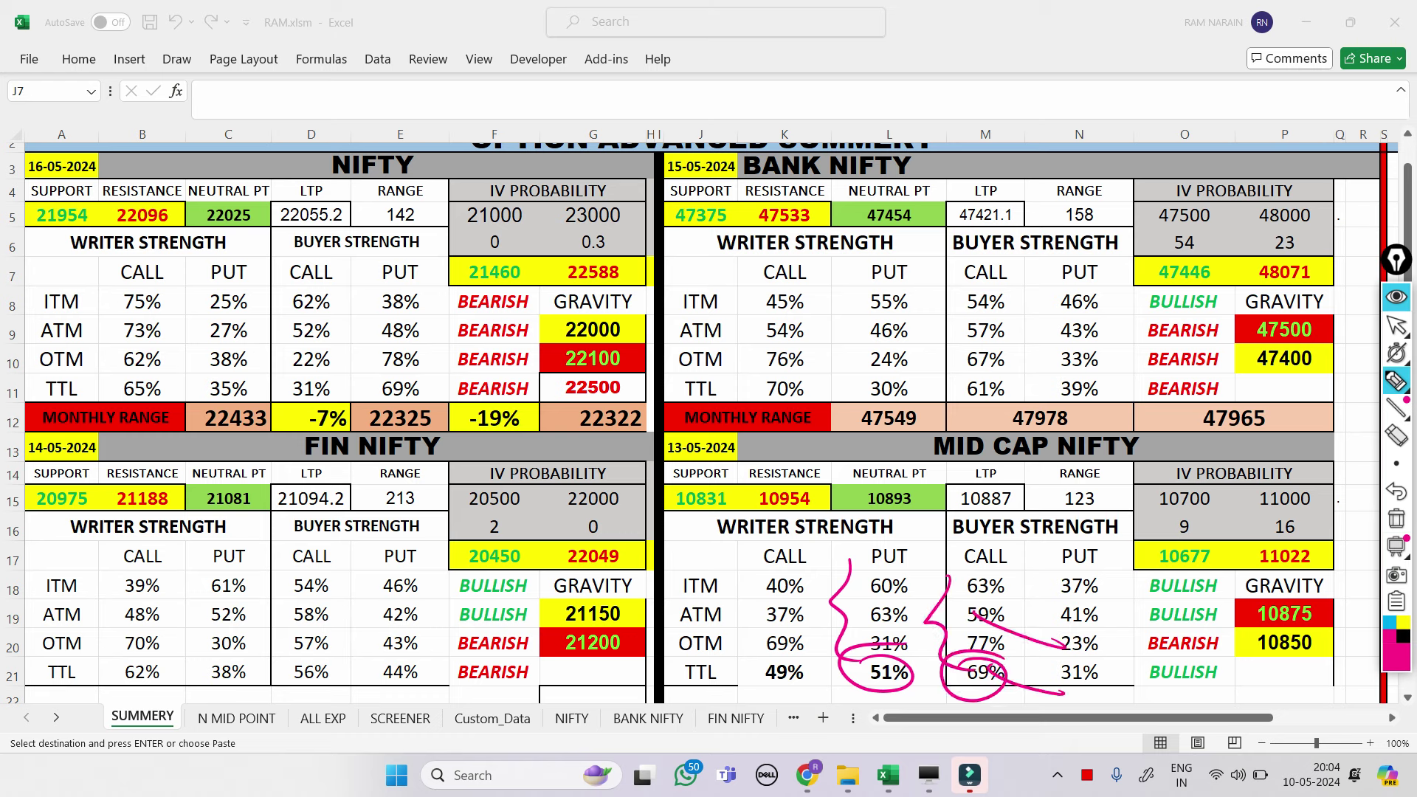
pyautogui.moveTo(723, 499); pyautogui.dragTo(818, 510)
pyautogui.moveTo(856, 504); pyautogui.dragTo(902, 517)
# - Clear the ink, leave drawing mode, and switch to the Nifty 50 live chart in Chrome
pyautogui.click(1396, 519)
pyautogui.click(1396, 325)
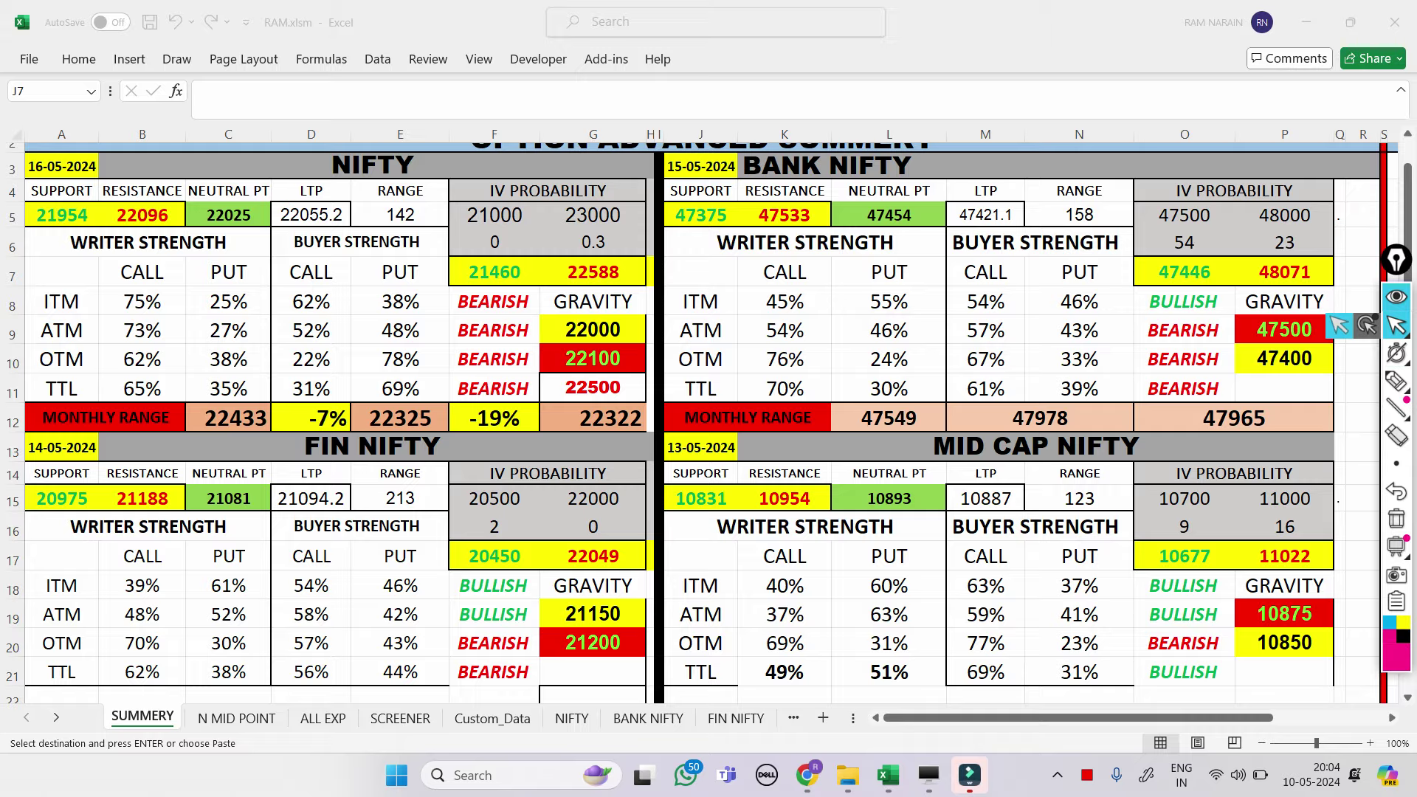
pyautogui.click(807, 775)
pyautogui.click(118, 18)
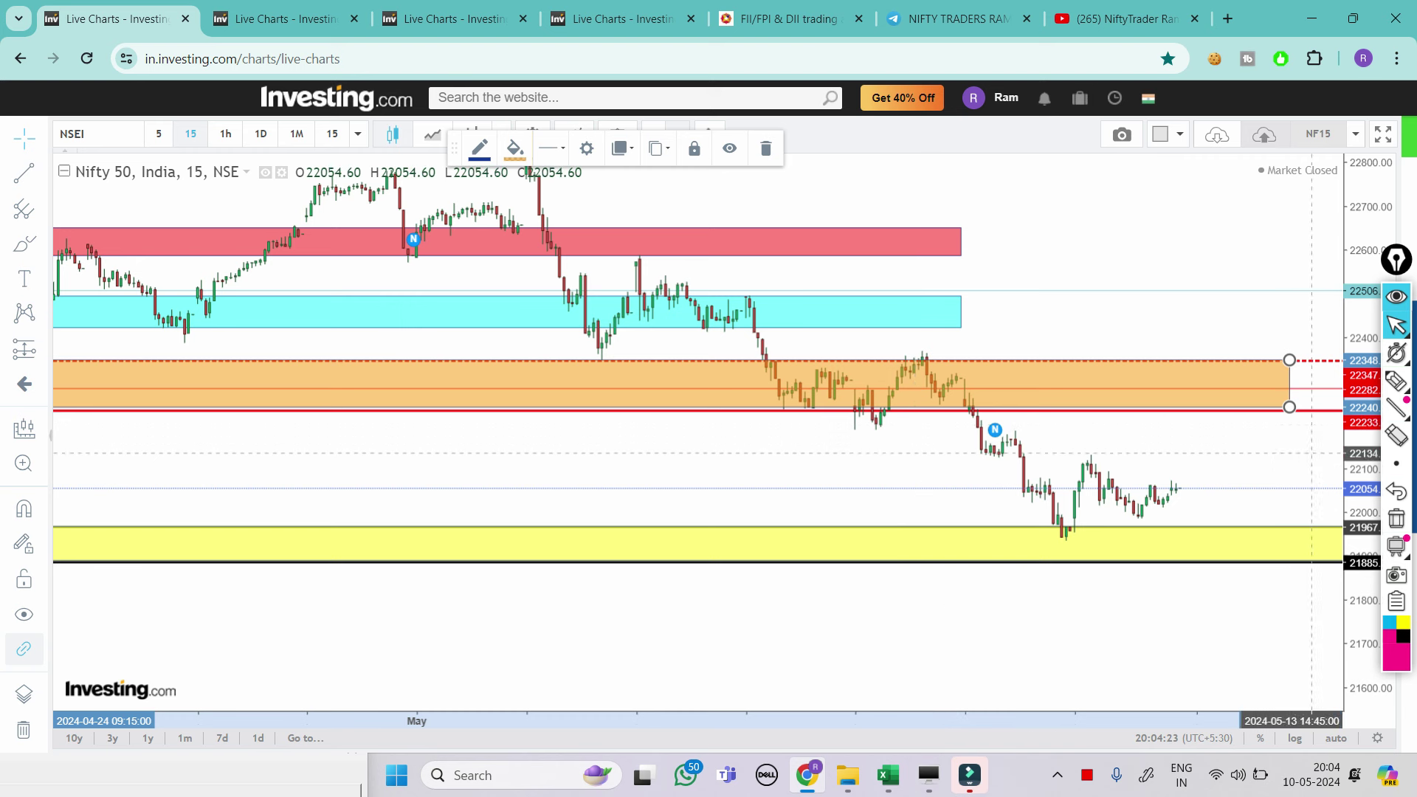
# - Draw a pen line along the yellow zone's upper edge beneath the latest candles, and handwrite an underlined 21967 beside the price action
pyautogui.click(1396, 381)
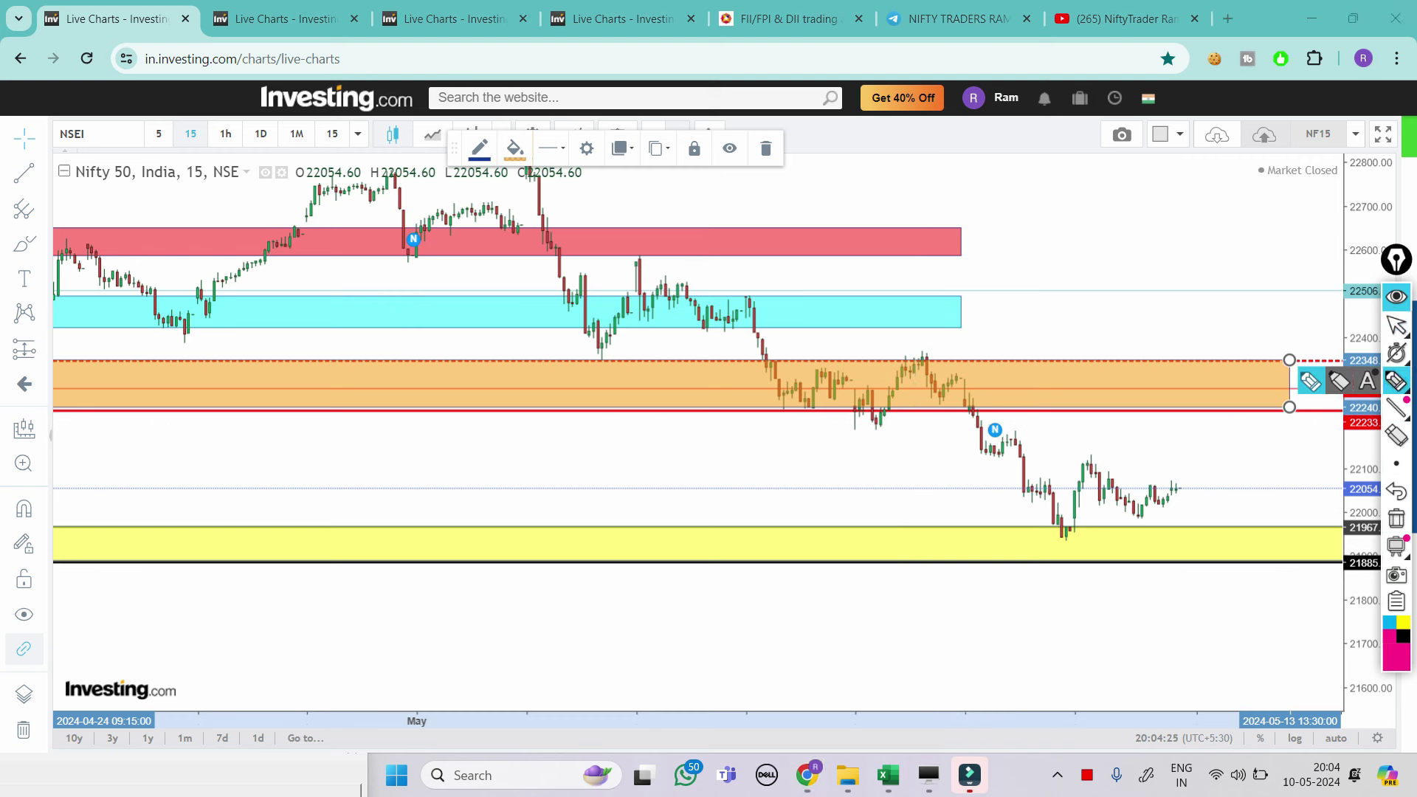
pyautogui.moveTo(1082, 528); pyautogui.dragTo(1149, 529)
pyautogui.moveTo(809, 479); pyautogui.dragTo(841, 500)
pyautogui.moveTo(871, 479); pyautogui.dragTo(858, 508)
pyautogui.moveTo(888, 478); pyautogui.dragTo(882, 496)
pyautogui.moveTo(896, 478)
pyautogui.mouseDown()
pyautogui.moveTo(903, 504)
pyautogui.moveTo(927, 488)
pyautogui.mouseUp()
pyautogui.moveTo(797, 519); pyautogui.dragTo(919, 509)
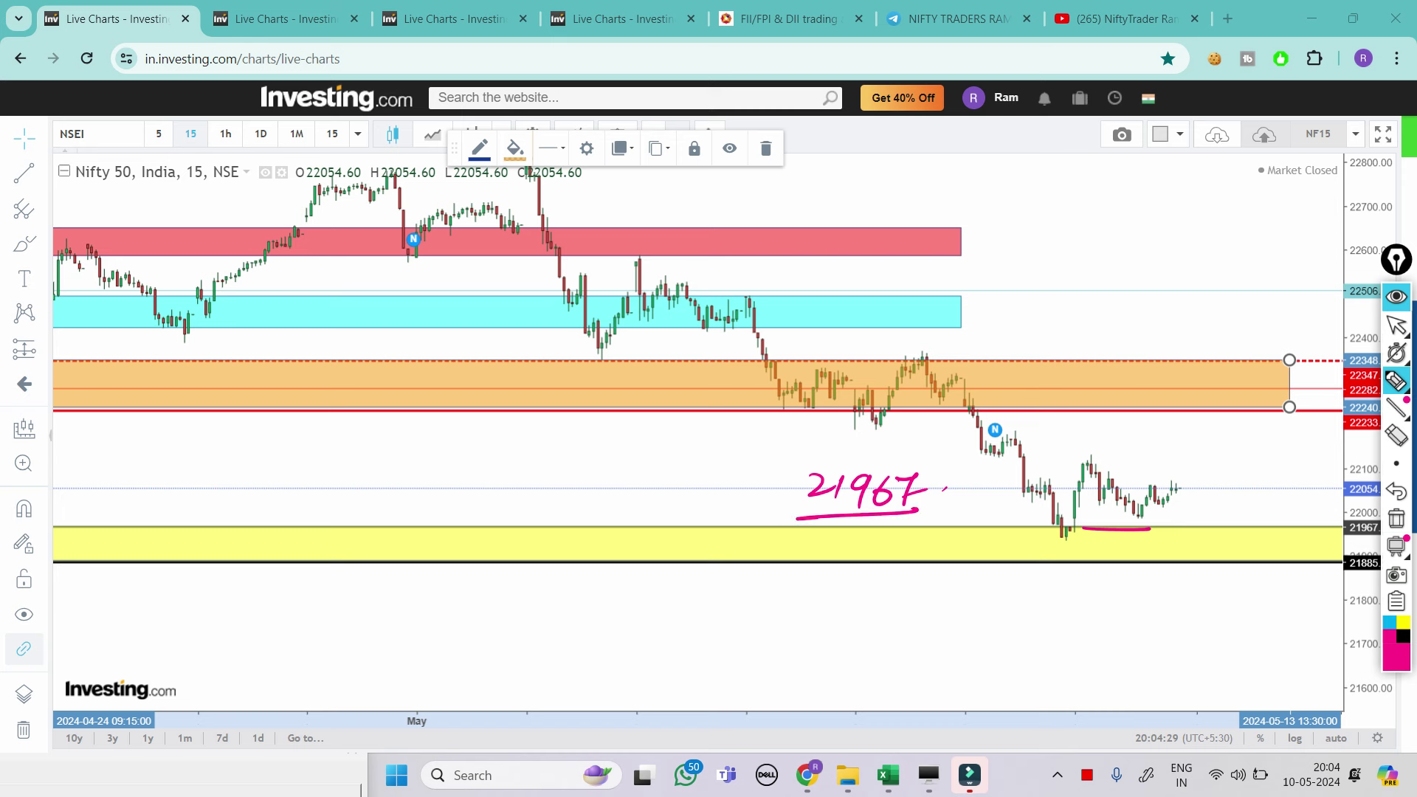
# - Trace the latest Nifty price swings from the 21967 level, circling the low and the peak, and draw a short stroke before the drop
pyautogui.moveTo(1043, 527)
pyautogui.mouseDown()
pyautogui.moveTo(1118, 531)
pyautogui.moveTo(1063, 533)
pyautogui.moveTo(1091, 461)
pyautogui.moveTo(1079, 473)
pyautogui.moveTo(1141, 521)
pyautogui.moveTo(1157, 489)
pyautogui.moveTo(1176, 486)
pyautogui.mouseUp()
pyautogui.moveTo(1021, 489); pyautogui.dragTo(1052, 487)
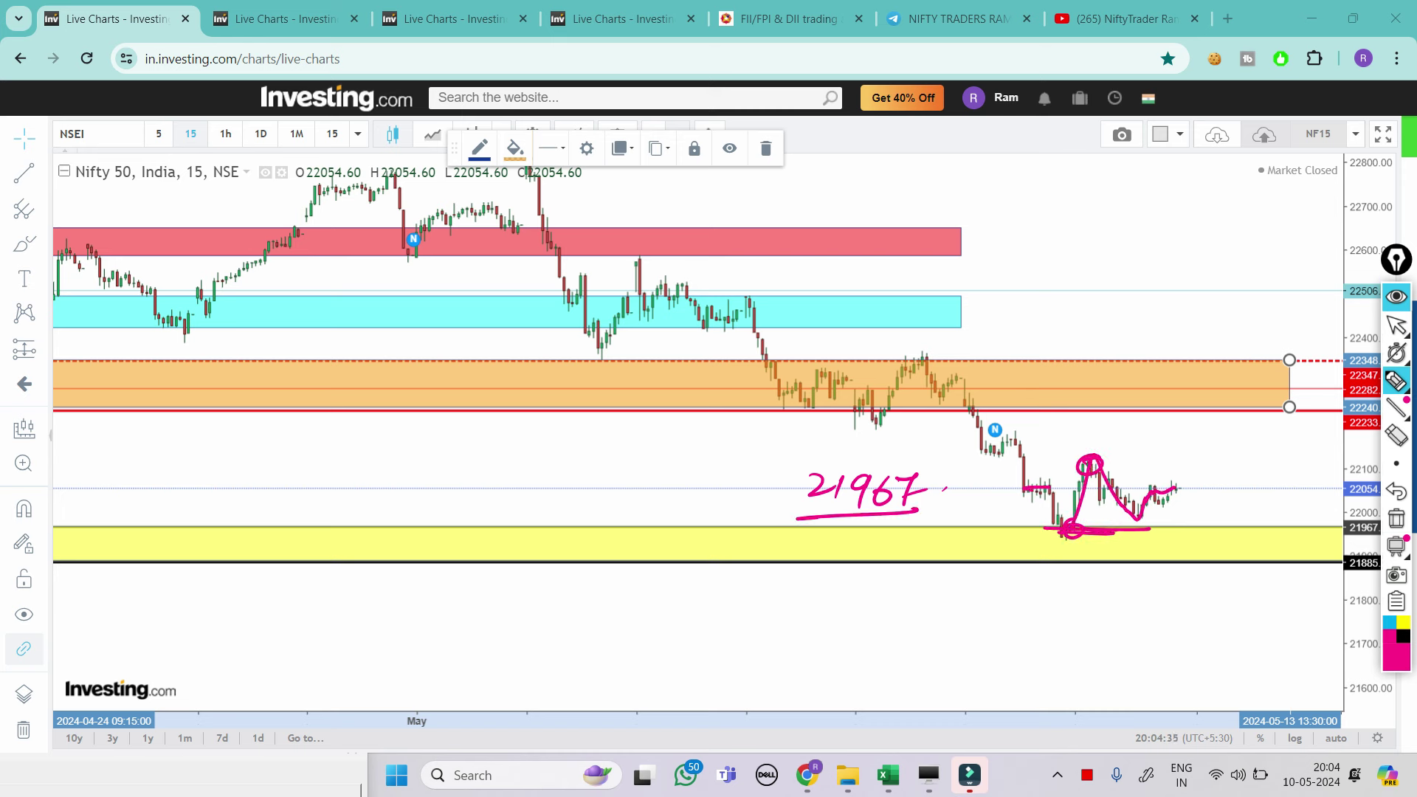